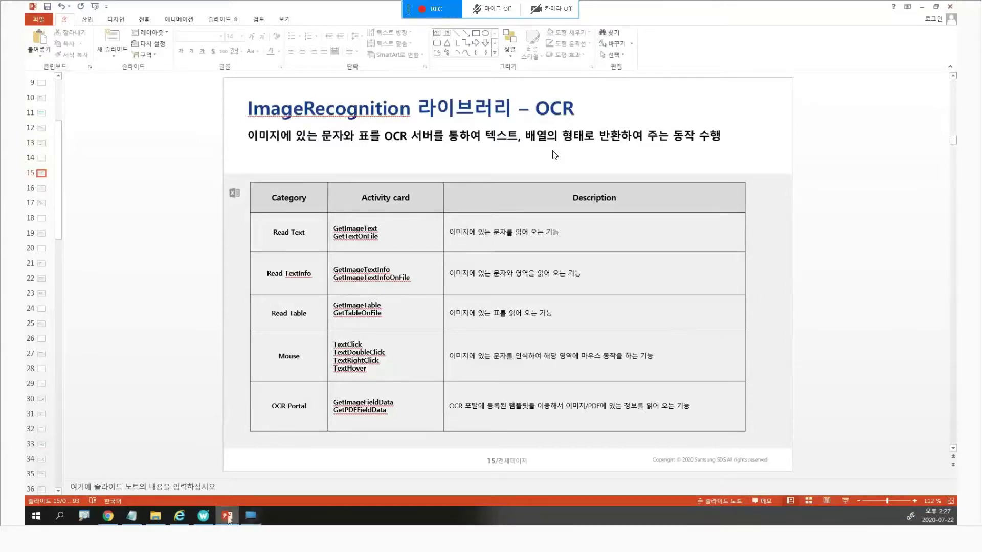
Step: Copy the OCR server URL ending in abbyy/processImage from the "OCR 실습 1 - GetImageText" slide
{"action": "scroll", "coordinate": [386, 302], "scroll_direction": "up", "scroll_amount": 1}
{"action": "scroll", "coordinate": [386, 303], "scroll_direction": "down", "scroll_amount": 2}
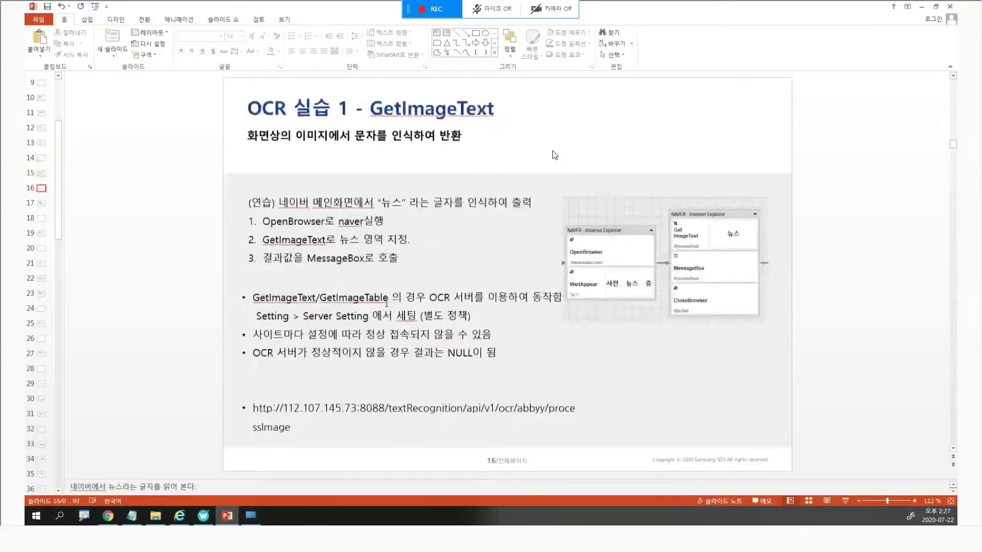
{"action": "left_click", "coordinate": [413, 418]}
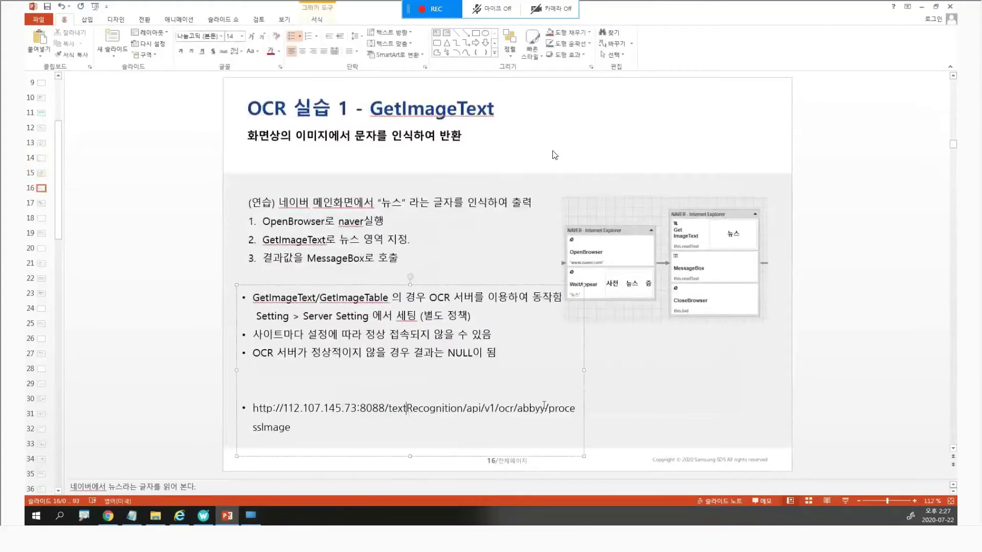
{"action": "left_click_drag", "start_coordinate": [290, 428], "coordinate": [251, 409]}
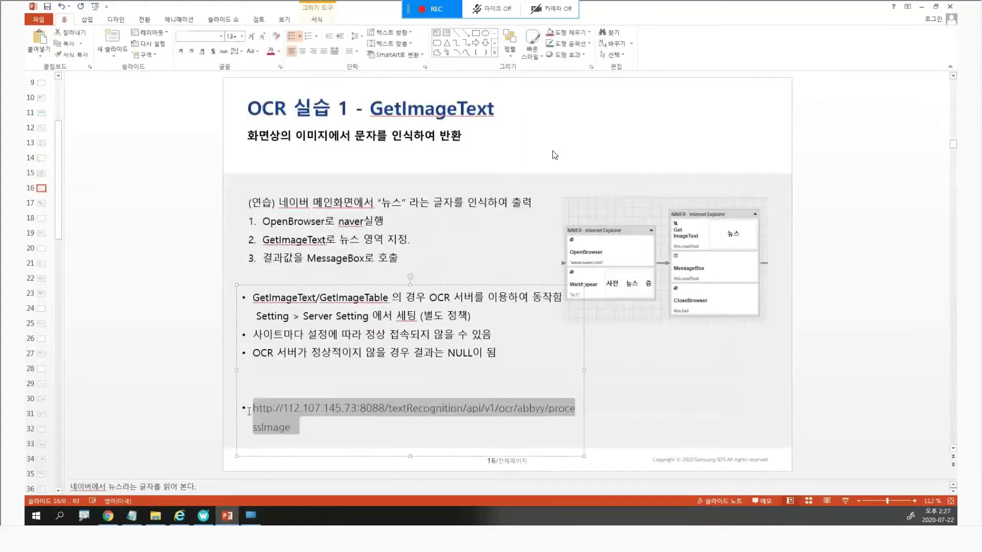
{"action": "right_click", "coordinate": [283, 412]}
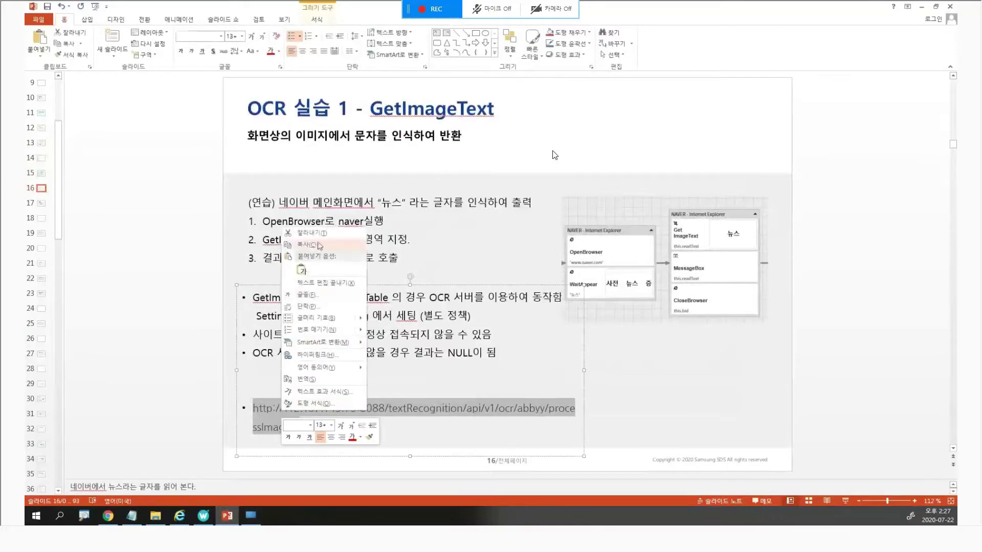
{"action": "left_click", "coordinate": [306, 244]}
{"action": "left_click", "coordinate": [321, 408]}
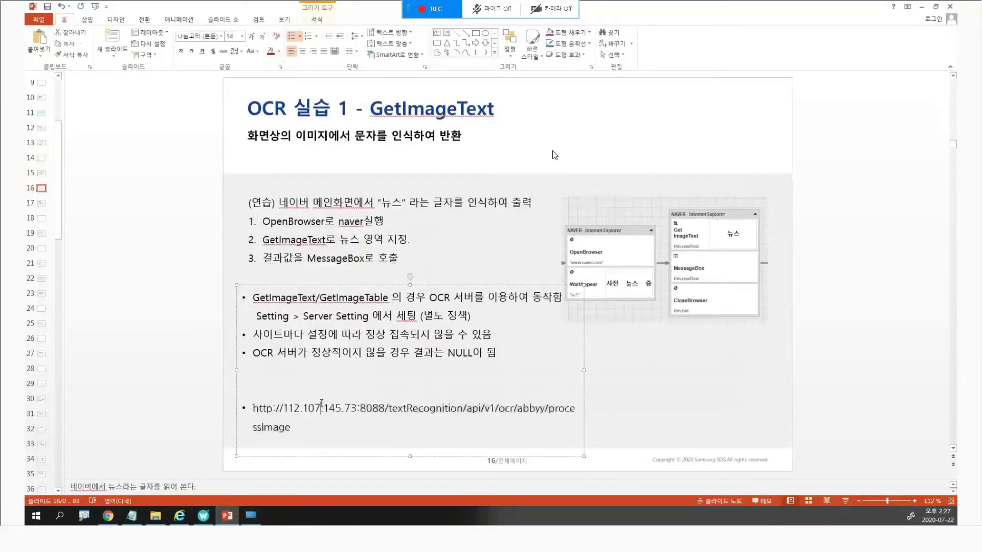
{"action": "triple_click", "coordinate": [321, 408]}
{"action": "right_click", "coordinate": [284, 417]}
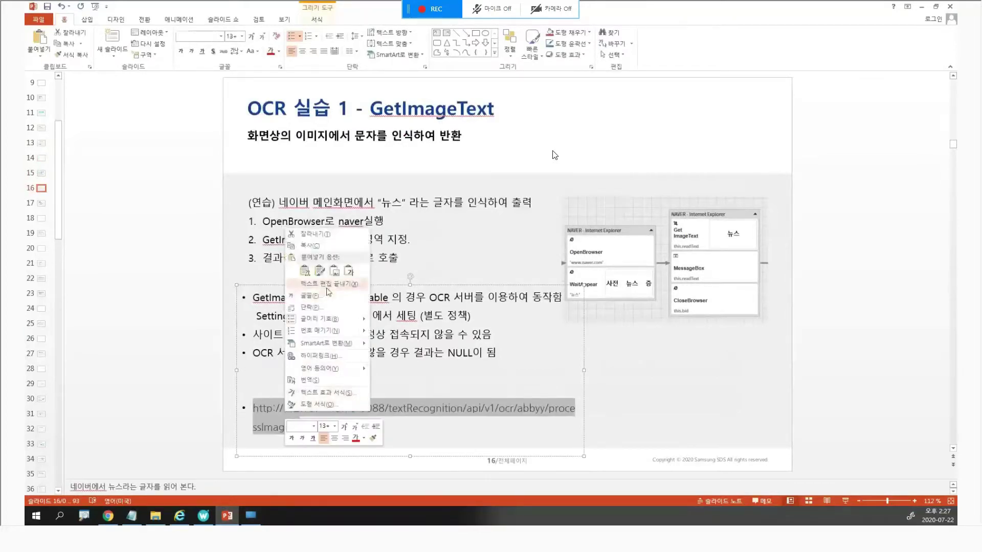
{"action": "left_click", "coordinate": [317, 246]}
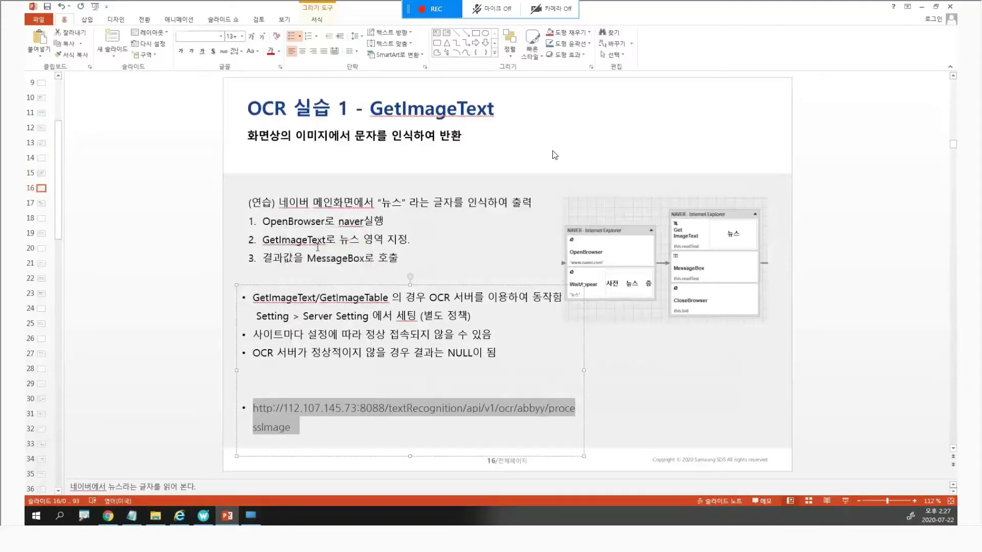
{"action": "left_click", "coordinate": [669, 391]}
Step: Switch to the Brity RPA designer and create a new group named 심화_OCR under 작업
{"action": "left_click", "coordinate": [206, 515]}
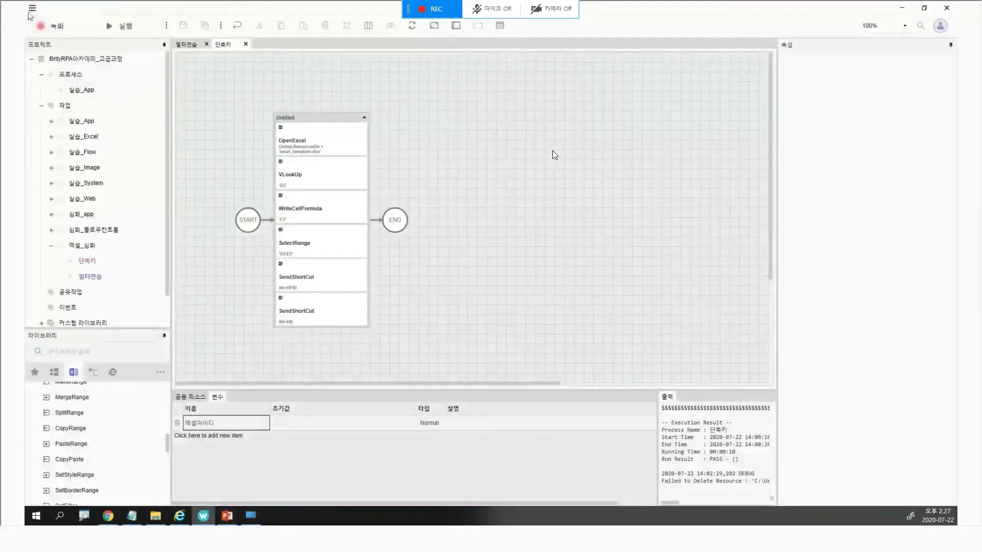
{"action": "left_click", "coordinate": [51, 246]}
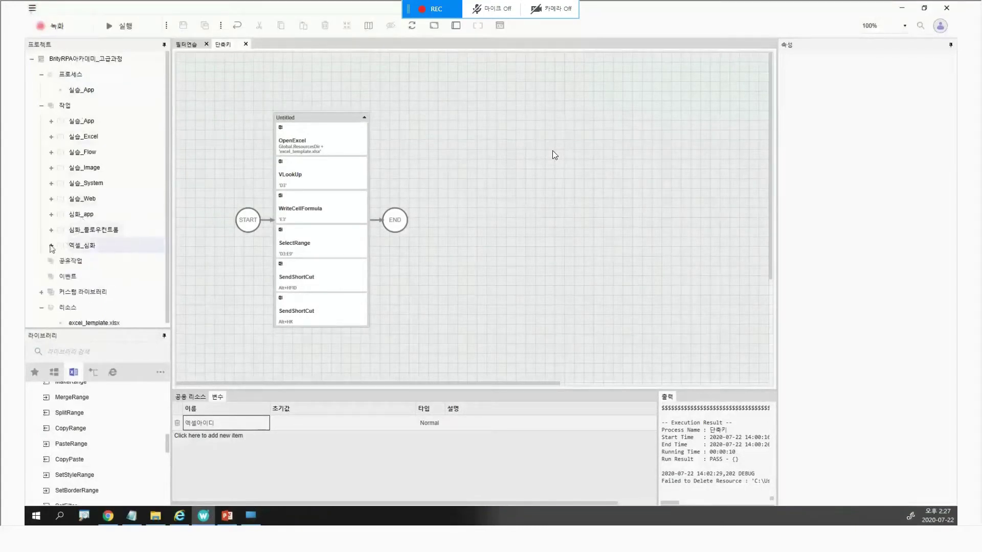
{"action": "left_click", "coordinate": [70, 109]}
{"action": "right_click", "coordinate": [70, 109]}
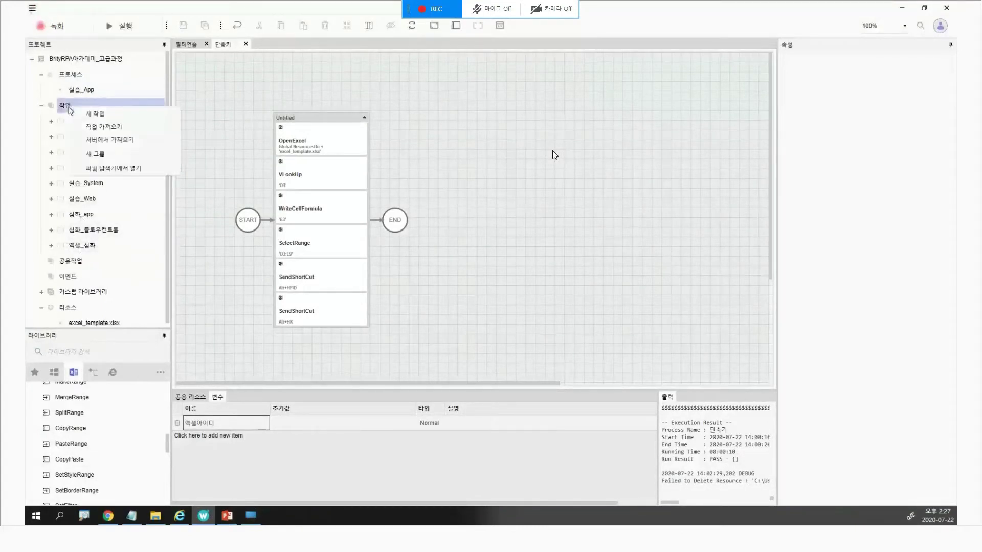
{"action": "left_click", "coordinate": [110, 153]}
{"action": "type", "text": "어"}
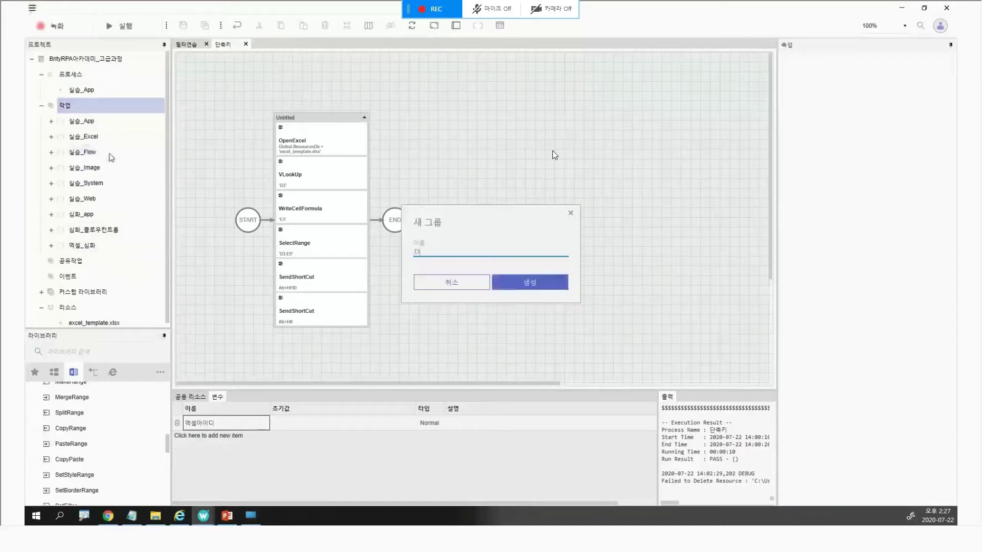
{"action": "key", "text": "BackSpace"}
{"action": "type", "text": "OCR"}
{"action": "key", "text": "BackSpace"}
{"action": "key", "text": "BackSpace"}
{"action": "key", "text": "BackSpace"}
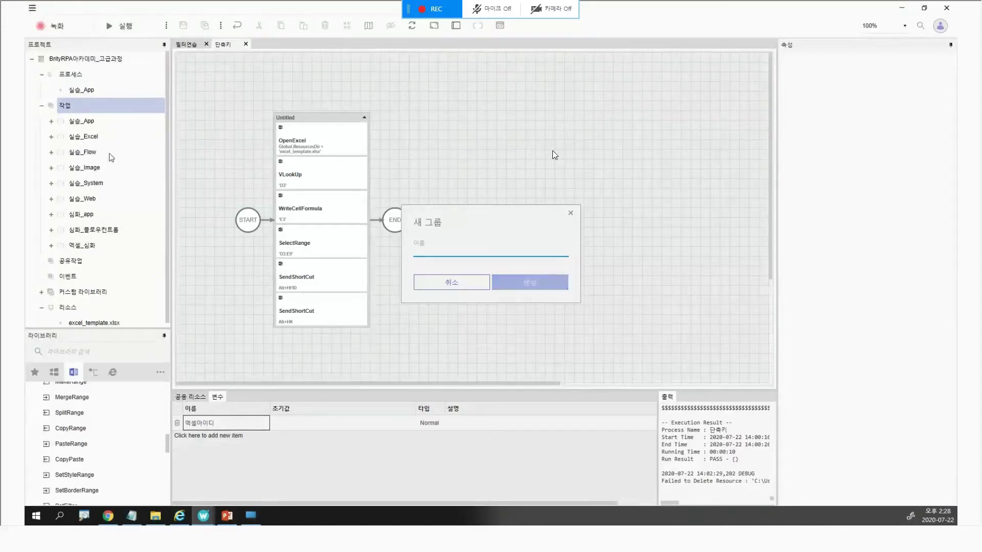
{"action": "type", "text": "심화"}
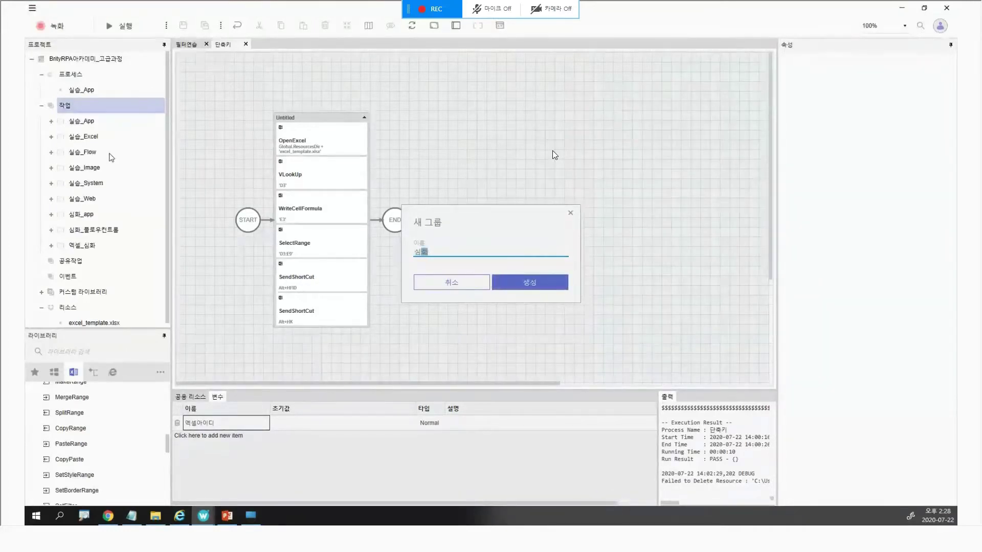
{"action": "type", "text": "_"}
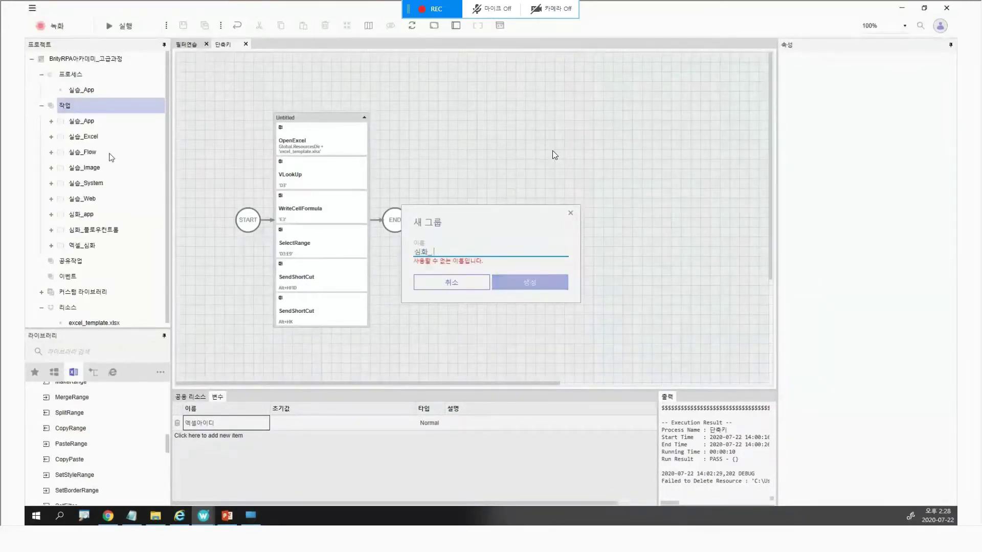
{"action": "type", "text": "OCR"}
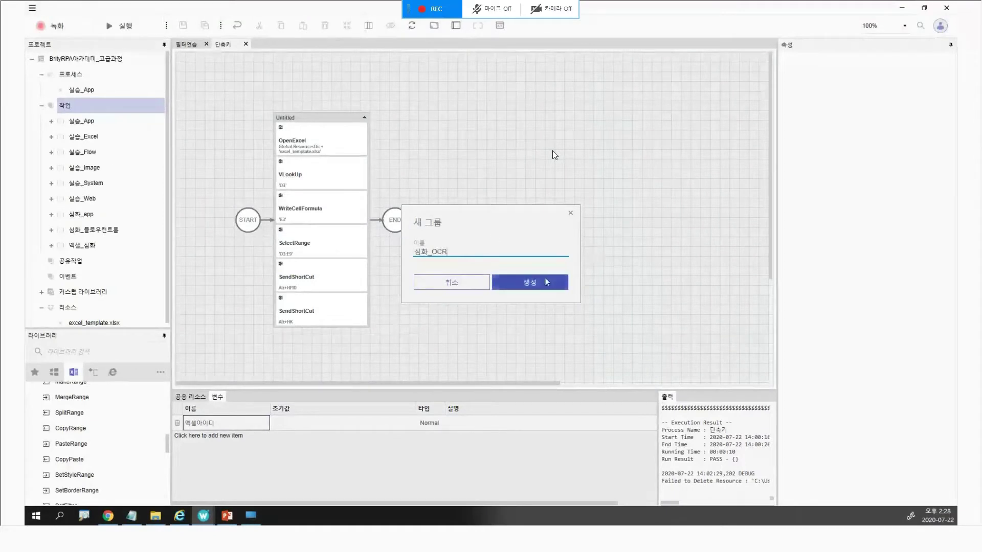
{"action": "left_click", "coordinate": [546, 283]}
Step: Create a new task named ocr실습1 in the 심화_OCR group and expand the group
{"action": "left_click", "coordinate": [85, 215]}
{"action": "right_click", "coordinate": [83, 215]}
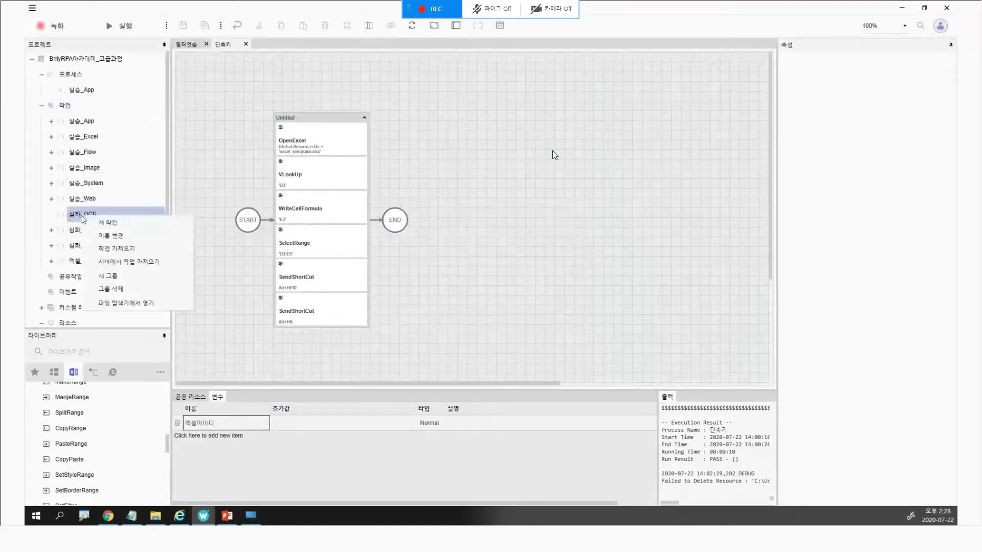
{"action": "left_click", "coordinate": [115, 224]}
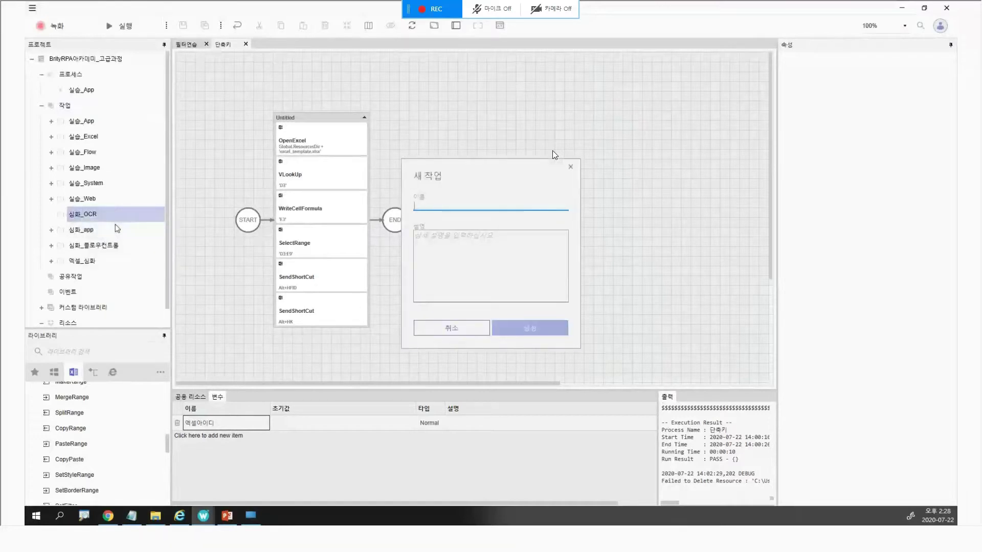
{"action": "type", "text": "ocr"}
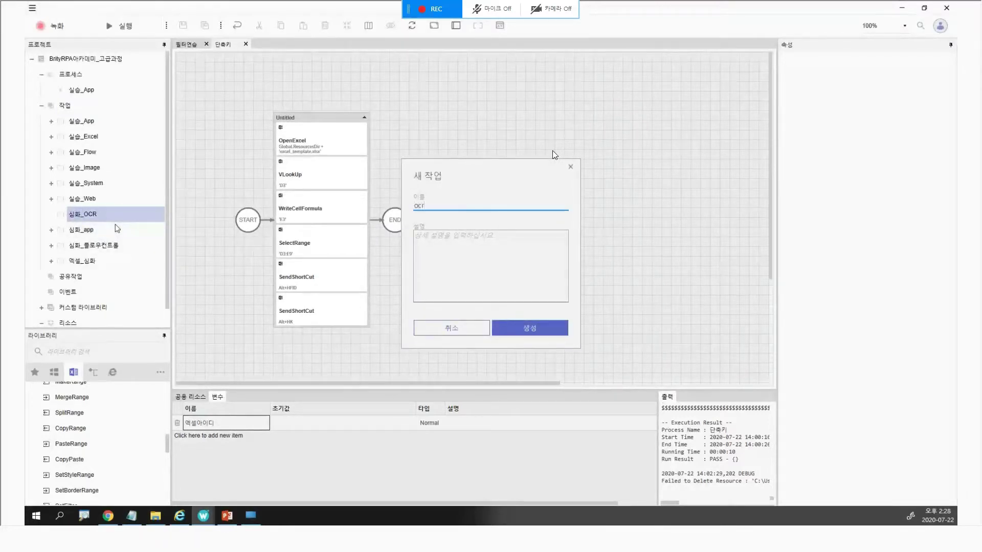
{"action": "type", "text": "실습1"}
{"action": "key", "text": "Return"}
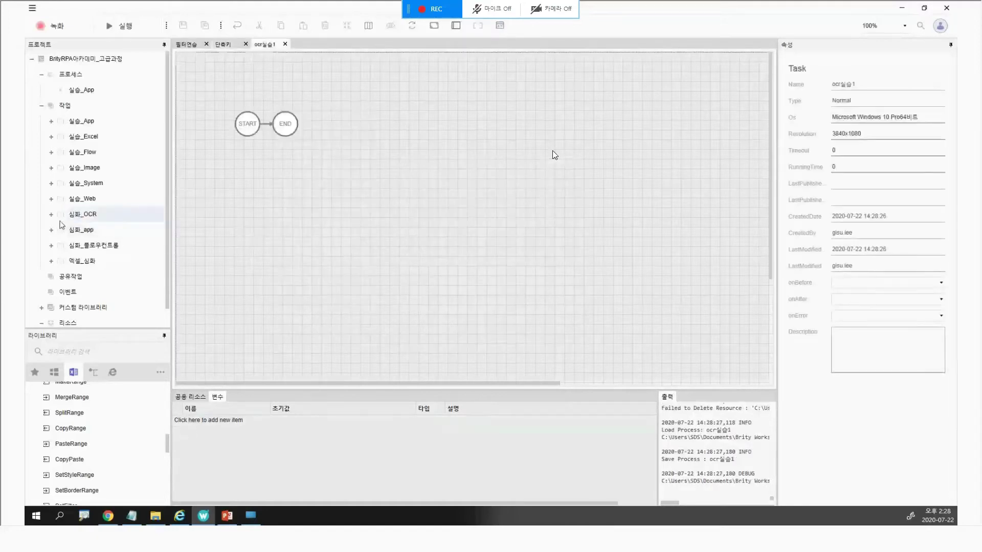
{"action": "left_click", "coordinate": [51, 215]}
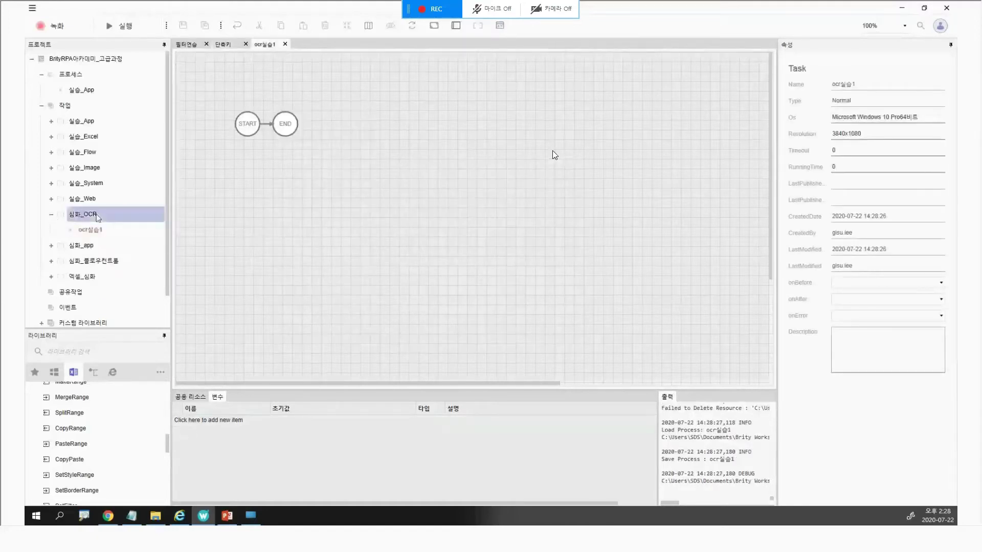
Step: Examine the OCR server URL in the server settings, selecting its full text, and close the dialog without changes
{"action": "left_click", "coordinate": [31, 9]}
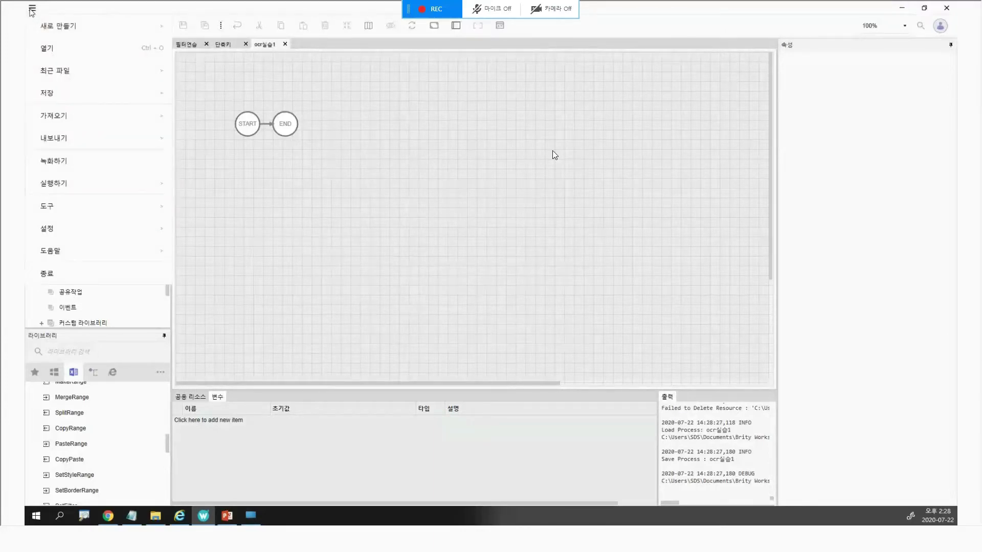
{"action": "mouse_move", "coordinate": [153, 228]}
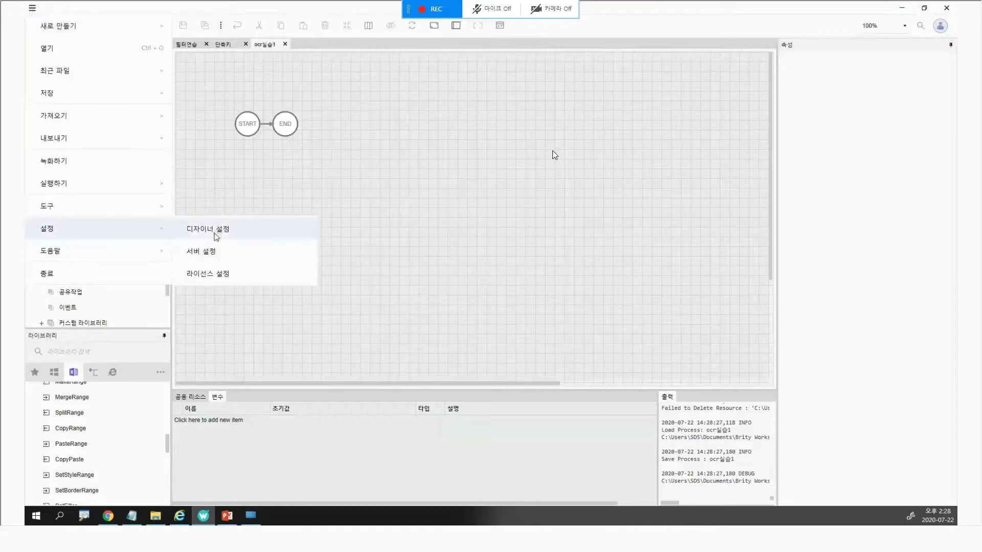
{"action": "left_click", "coordinate": [204, 251]}
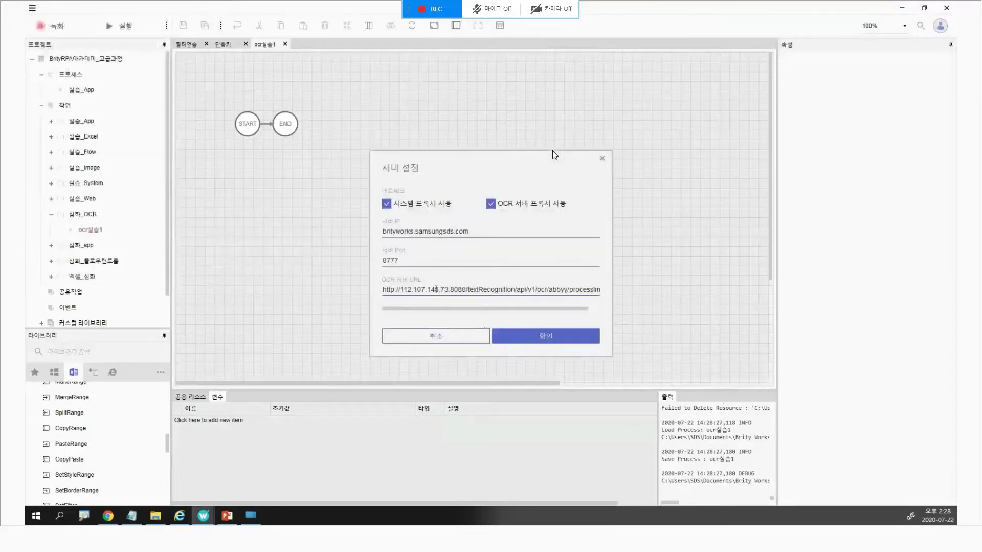
{"action": "left_click_drag", "start_coordinate": [383, 289], "coordinate": [654, 306]}
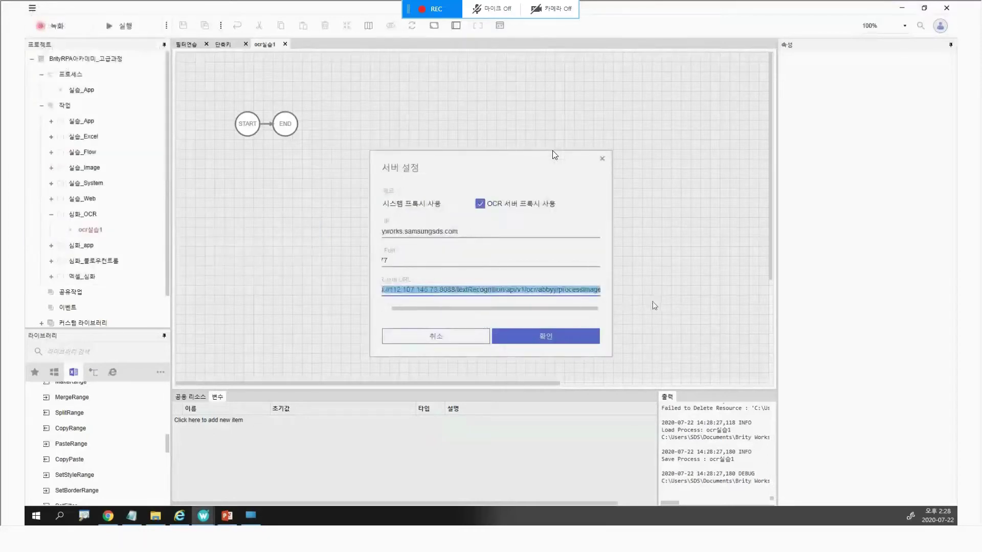
{"action": "left_click_drag", "start_coordinate": [558, 290], "coordinate": [326, 290]}
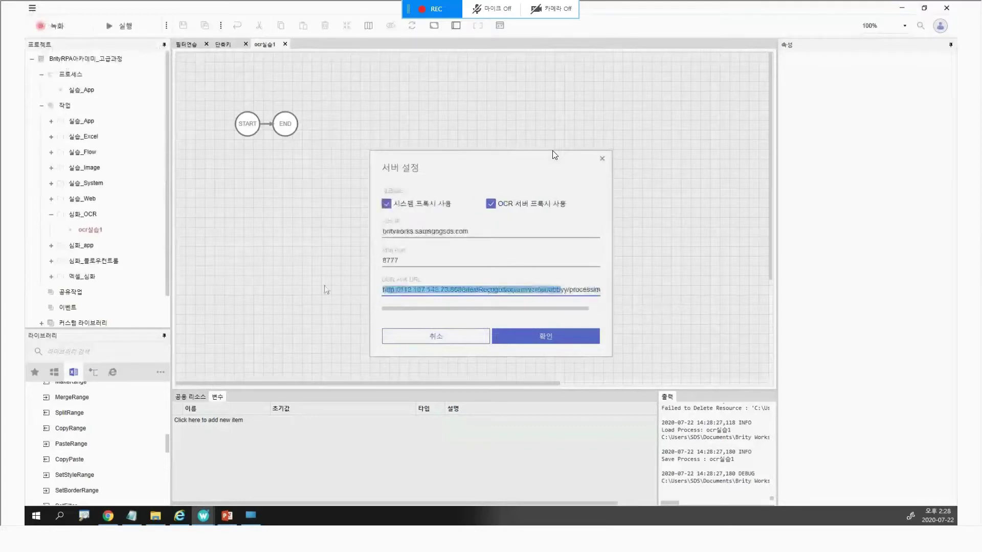
{"action": "left_click", "coordinate": [418, 289]}
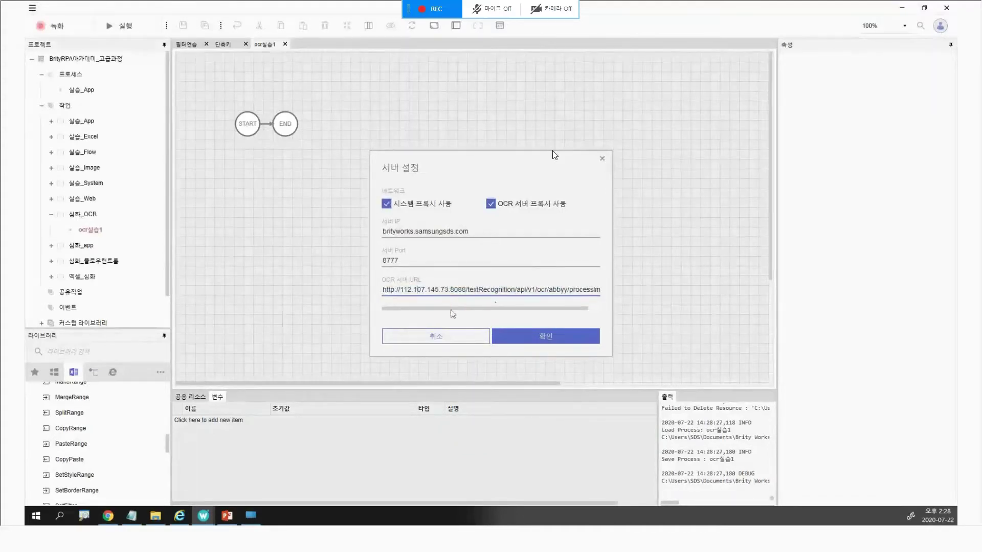
{"action": "left_click_drag", "start_coordinate": [383, 290], "coordinate": [648, 293]}
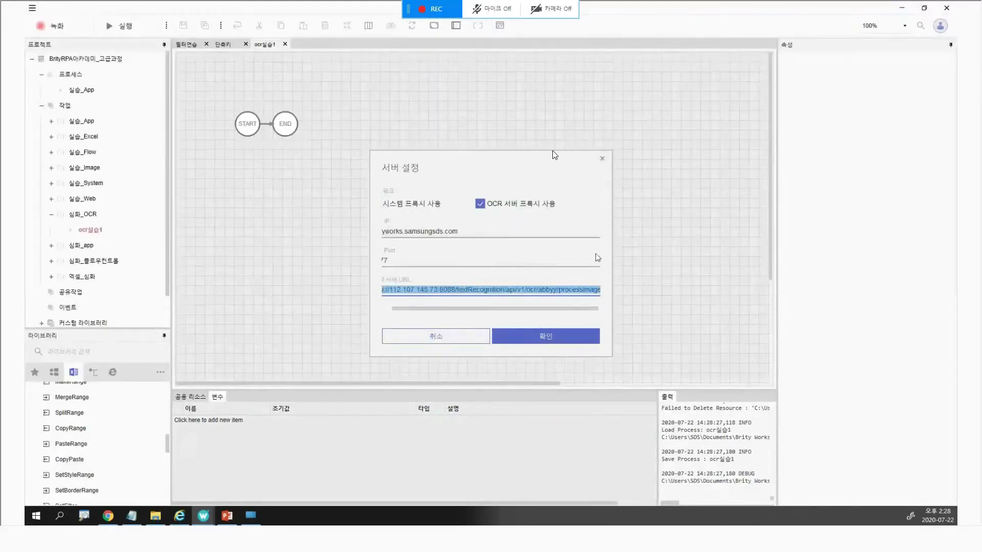
{"action": "left_click", "coordinate": [602, 160]}
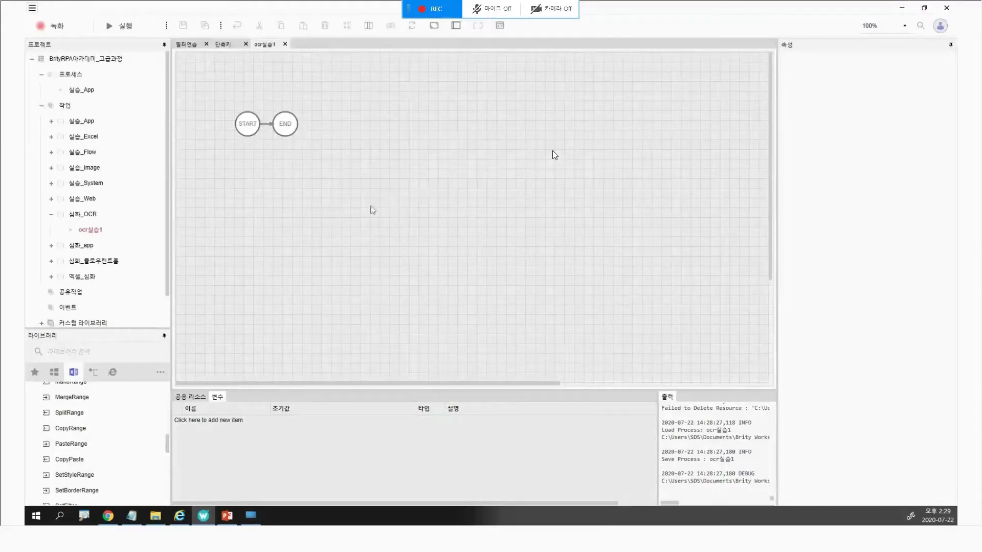
Step: Switch to PowerPoint, highlight the OCR server URL on the GetImageText slide for comparison, and return to the Brity RPA designer
{"action": "left_click", "coordinate": [227, 516]}
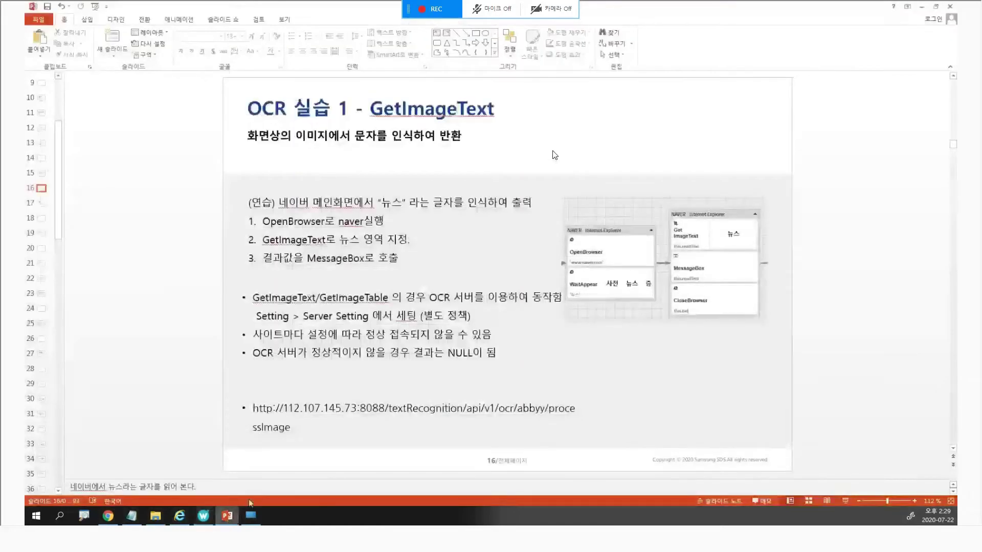
{"action": "triple_click", "coordinate": [262, 410]}
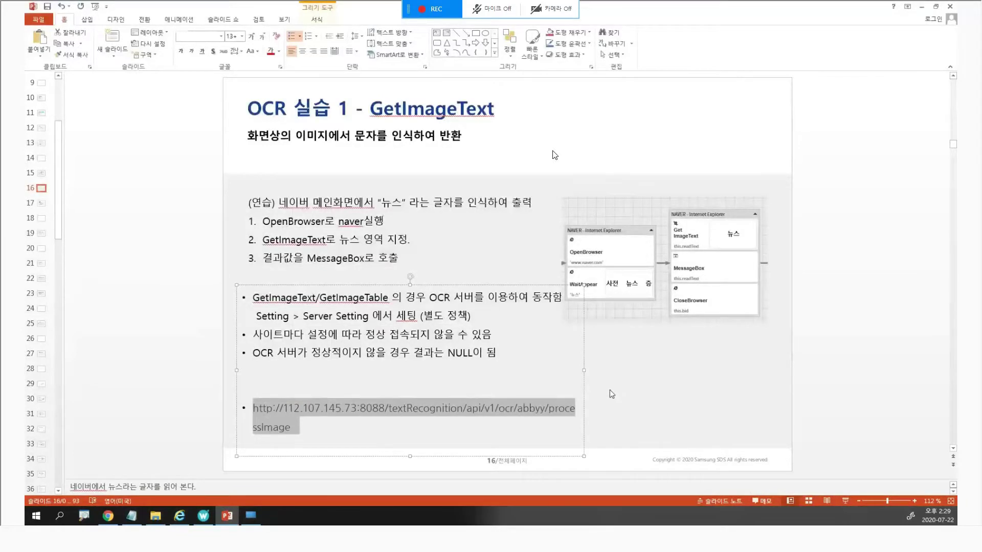
{"action": "left_click", "coordinate": [924, 10]}
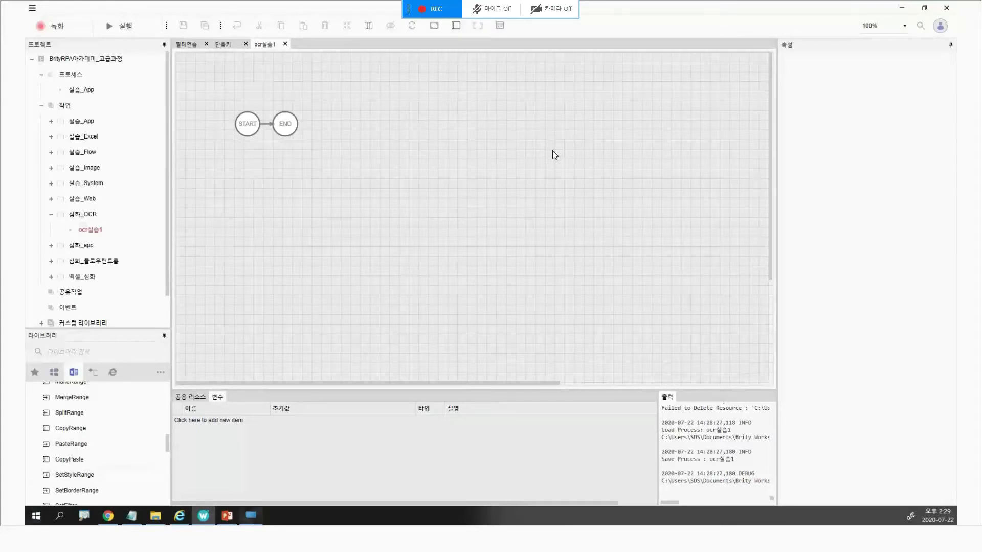
Step: Close the extra background application window that follows PowerPoint among the running apps
{"action": "right_click", "coordinate": [251, 521]}
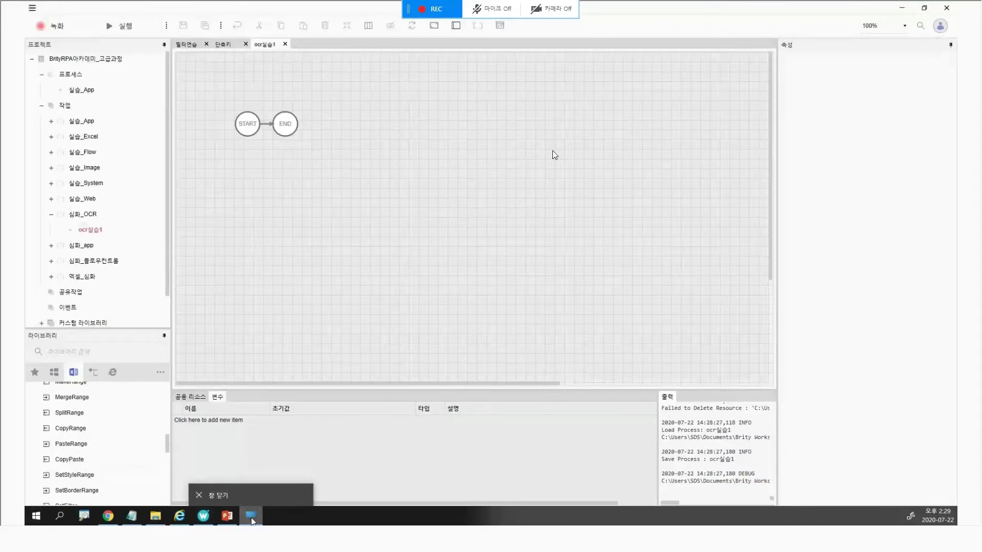
{"action": "left_click", "coordinate": [234, 496]}
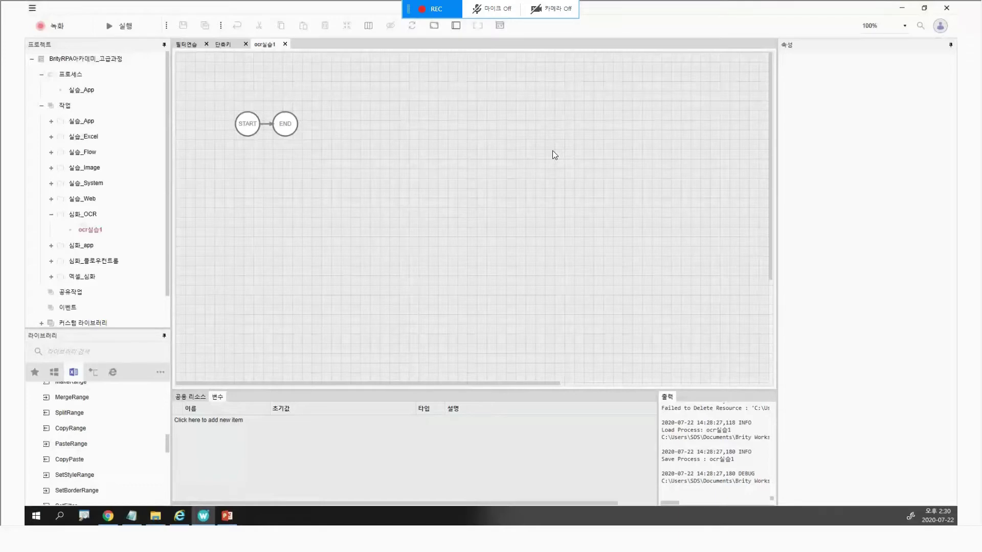
Step: Open the server settings and examine the OCR server URL's address and the server IP by selecting their text
{"action": "left_click", "coordinate": [33, 9]}
{"action": "mouse_move", "coordinate": [54, 239]}
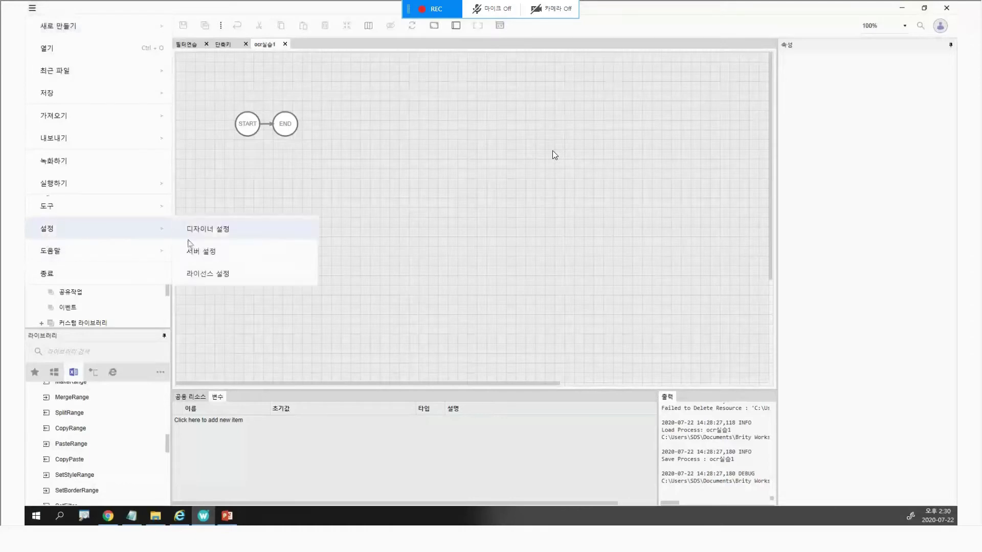
{"action": "left_click", "coordinate": [201, 252]}
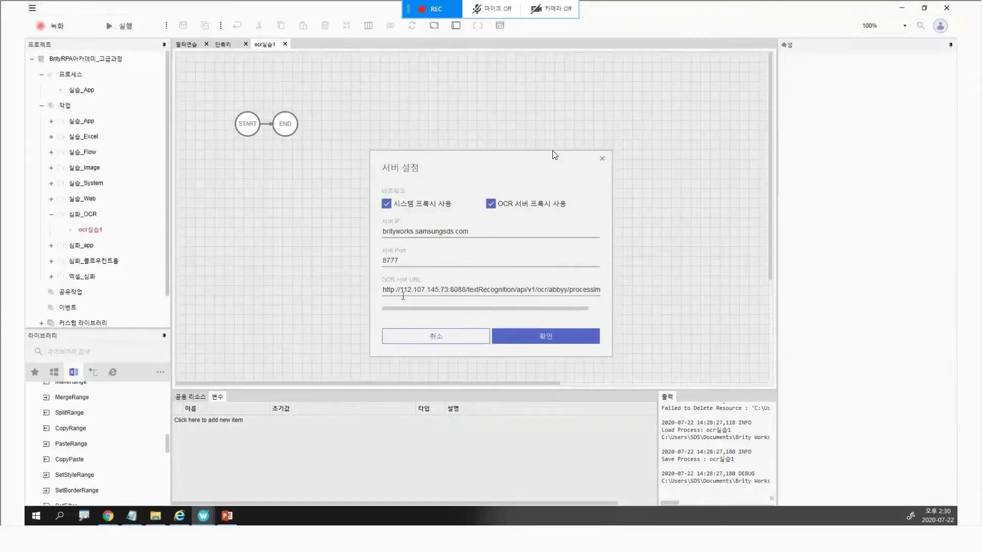
{"action": "left_click_drag", "start_coordinate": [383, 290], "coordinate": [450, 290]}
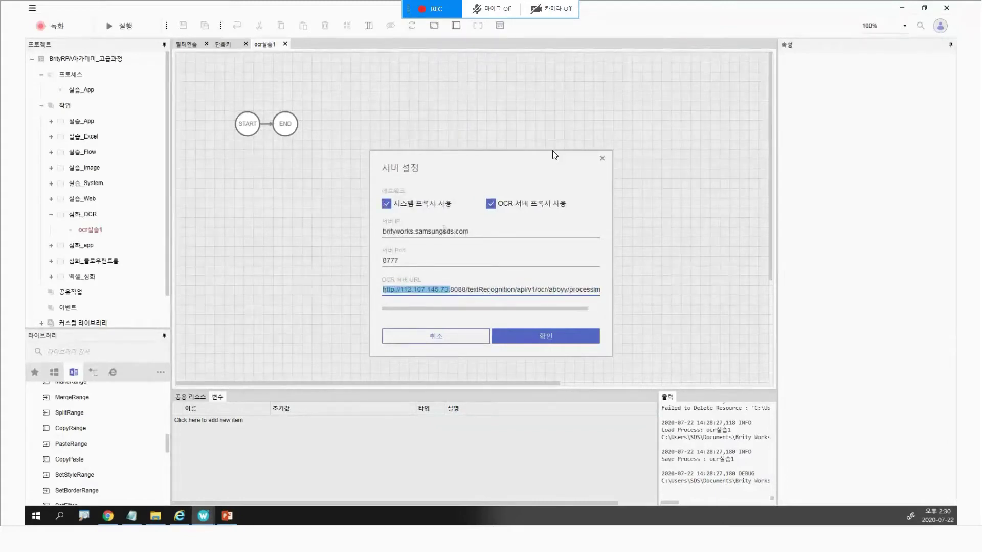
{"action": "left_click_drag", "start_coordinate": [471, 232], "coordinate": [364, 236]}
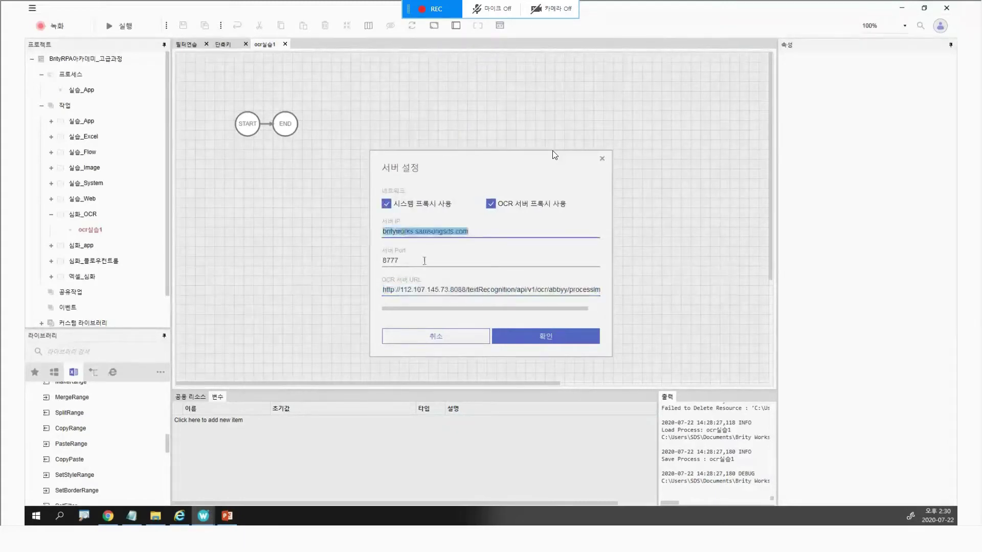
{"action": "left_click", "coordinate": [428, 290]}
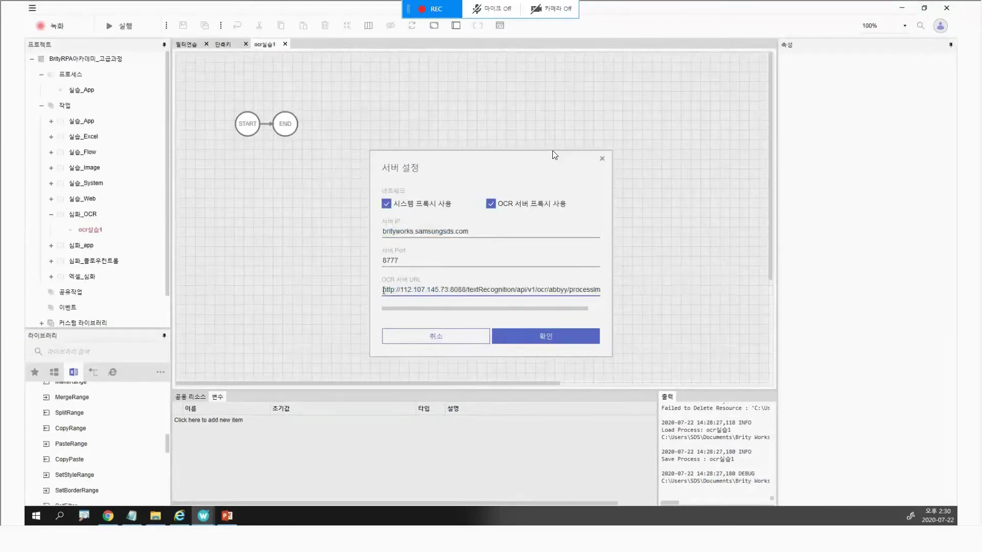
Step: Copy the full OCR server URL from the server settings and paste it over the URL on the GetImageText slide in PowerPoint
{"action": "left_click_drag", "start_coordinate": [383, 290], "coordinate": [620, 296]}
{"action": "key", "text": "ctrl+c"}
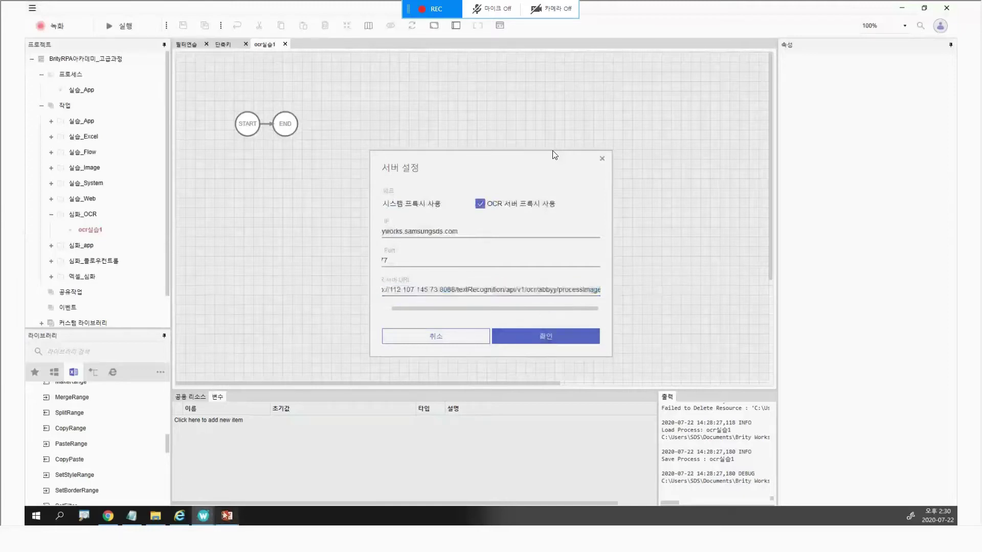
{"action": "key", "text": "alt+Tab"}
{"action": "key", "text": "ctrl+v"}
{"action": "key", "text": "ctrl+shift+Up"}
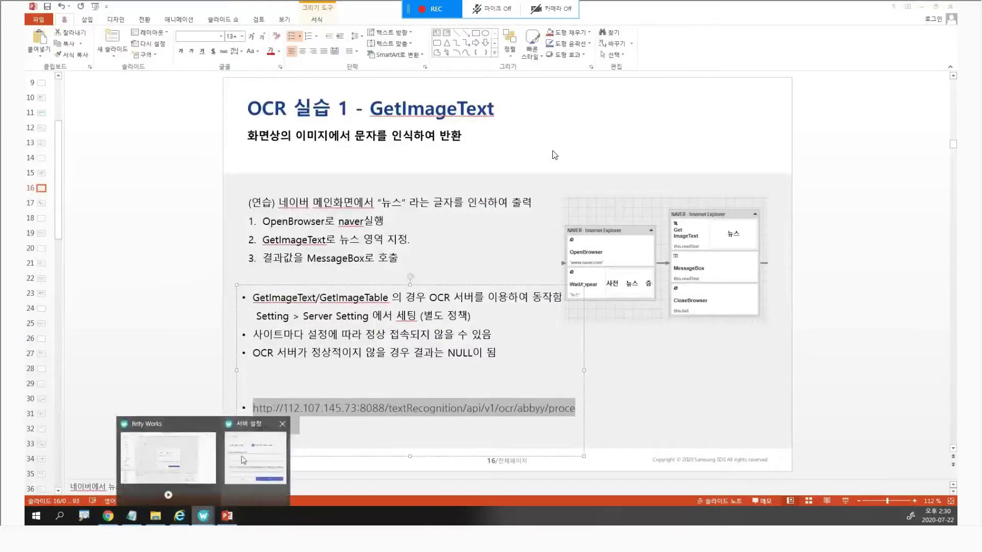
Step: Return to the server settings, copy the OCR server URL again, and paste it on its own line in the open Notepad document
{"action": "left_click", "coordinate": [253, 476]}
{"action": "left_click", "coordinate": [460, 288]}
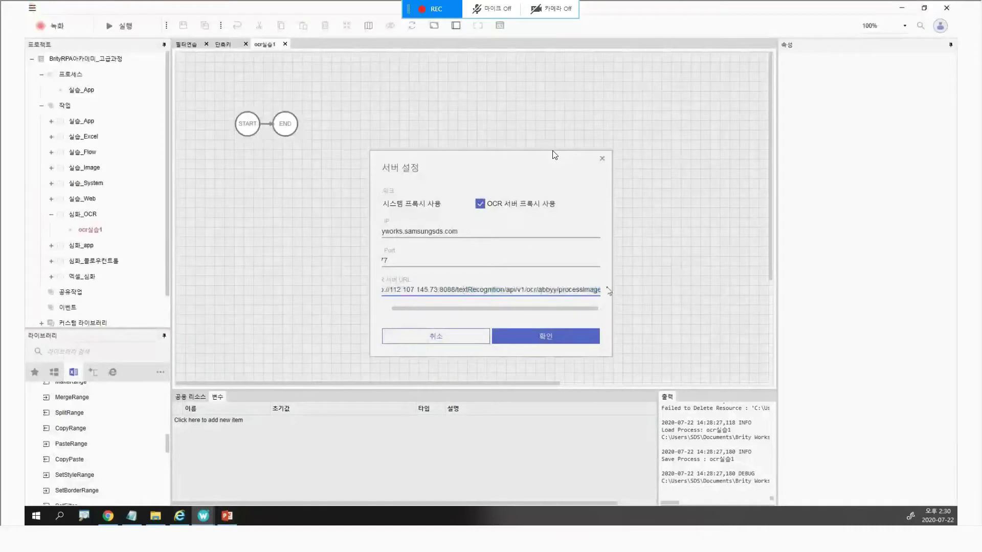
{"action": "left_click_drag", "start_coordinate": [593, 289], "coordinate": [382, 289]}
{"action": "key", "text": "ctrl+c"}
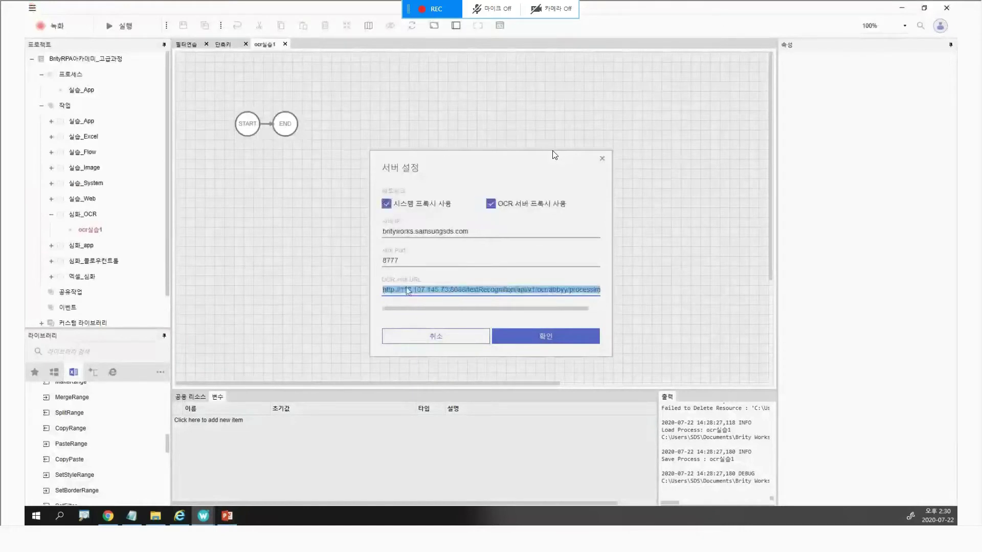
{"action": "left_click", "coordinate": [429, 311]}
{"action": "left_click", "coordinate": [131, 516]}
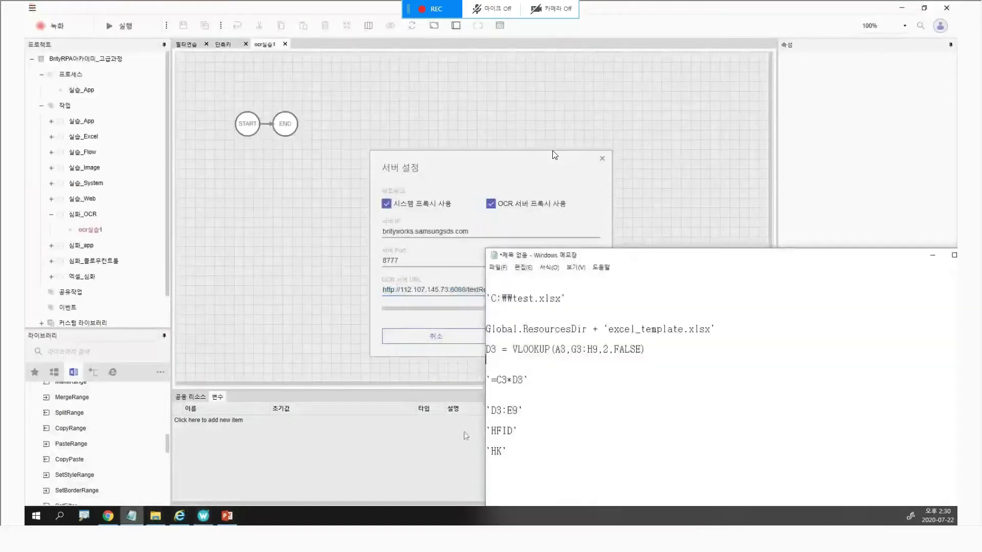
{"action": "key", "text": "ctrl+v"}
{"action": "key", "text": "Return"}
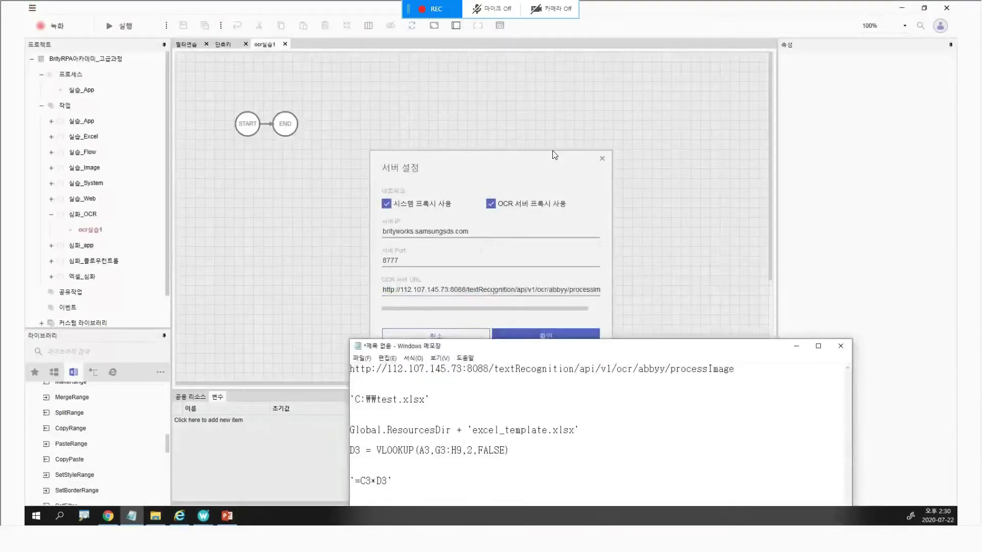
{"action": "key", "text": "Left"}
{"action": "key", "text": "BackSpace"}
{"action": "key", "text": "shift+Home"}
{"action": "key", "text": "ctrl+c"}
{"action": "left_click", "coordinate": [484, 286]}
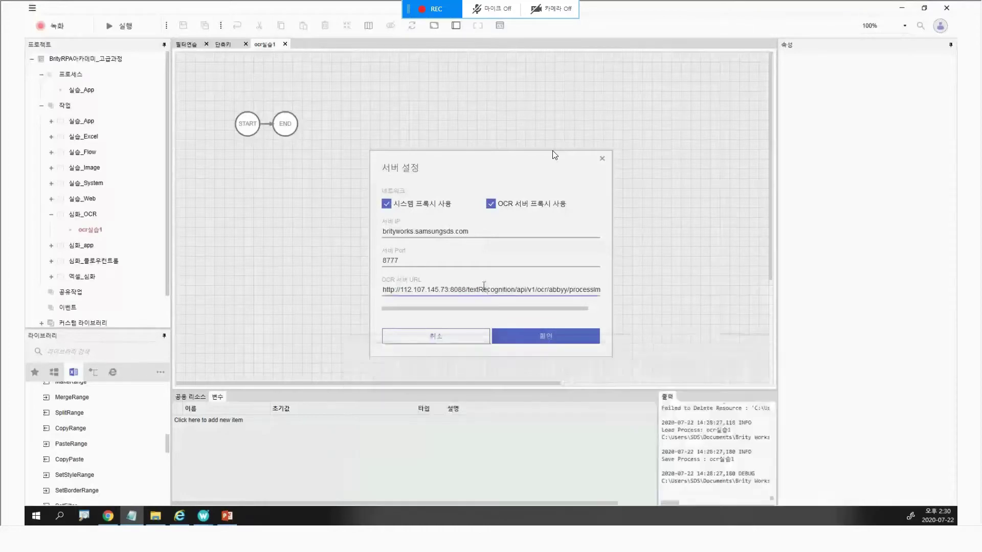
{"action": "key", "text": "ctrl+a"}
{"action": "key", "text": "Delete"}
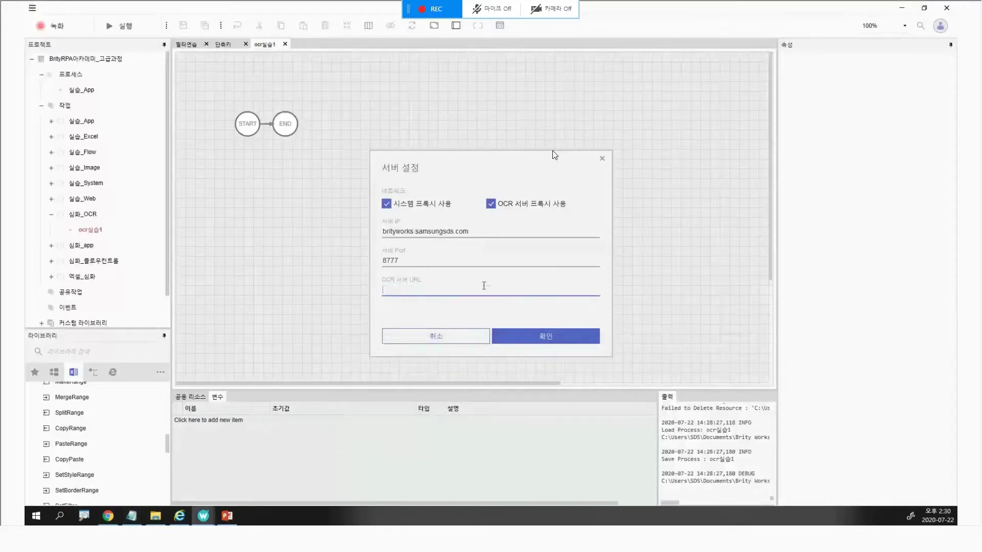
{"action": "key", "text": "ctrl+v"}
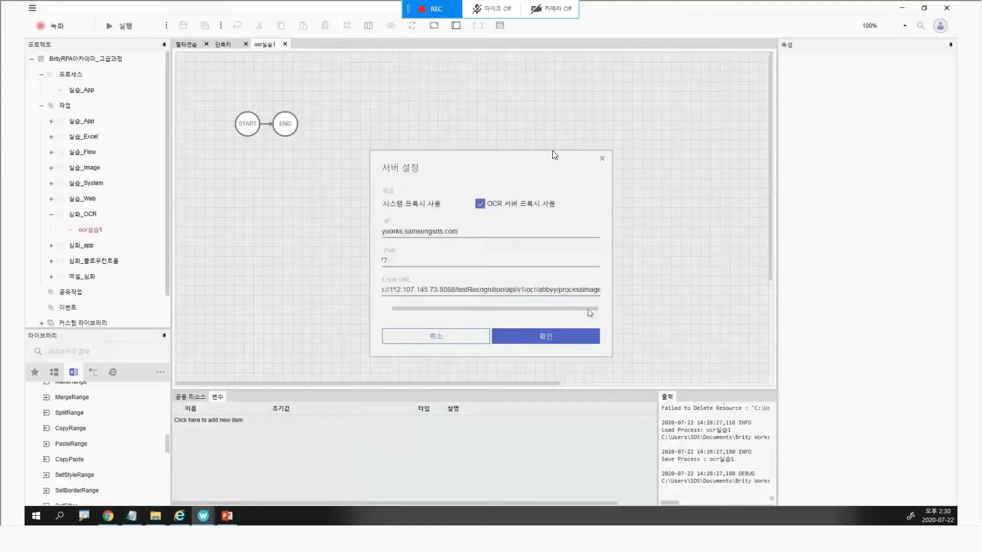
{"action": "left_click", "coordinate": [561, 332]}
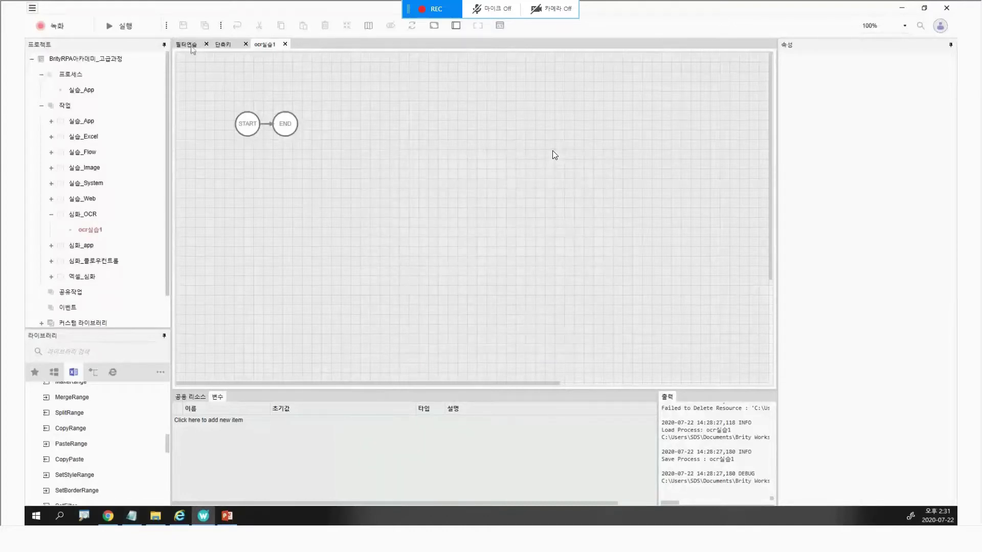
Step: Reopen the server settings, copy the full OCR server URL, and switch to Notepad to check it against the noted line
{"action": "left_click", "coordinate": [32, 8]}
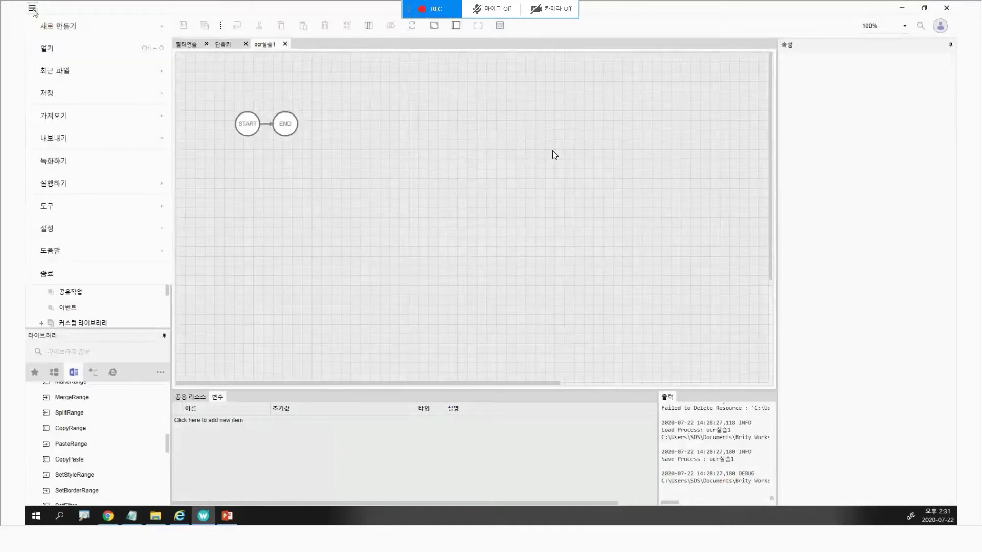
{"action": "left_click", "coordinate": [55, 228]}
{"action": "left_click", "coordinate": [213, 252]}
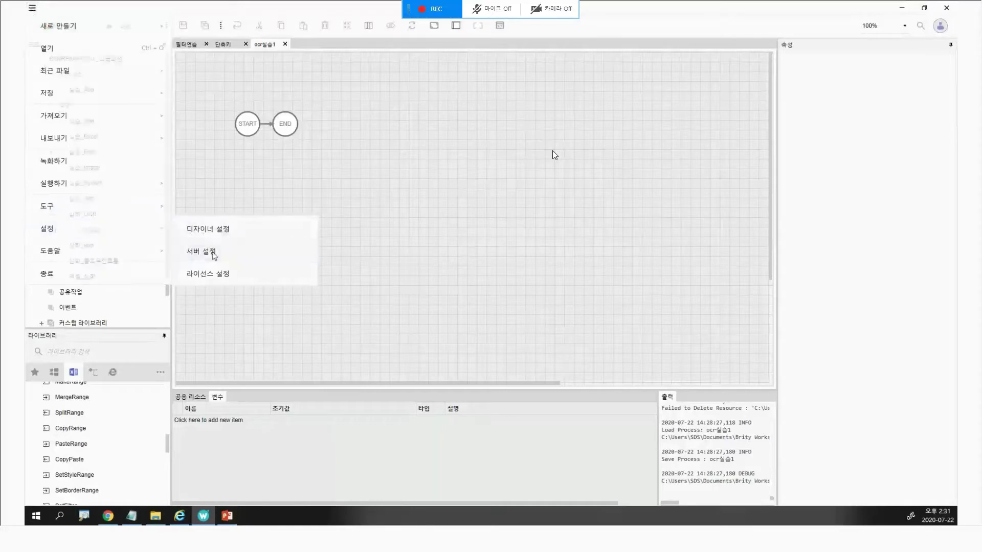
{"action": "left_click", "coordinate": [436, 289]}
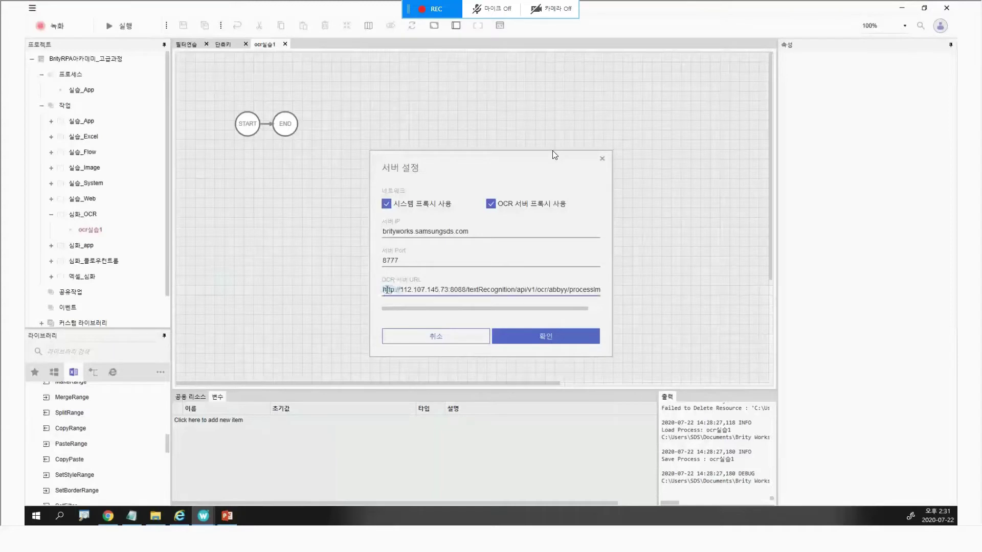
{"action": "left_click_drag", "start_coordinate": [383, 289], "coordinate": [722, 292]}
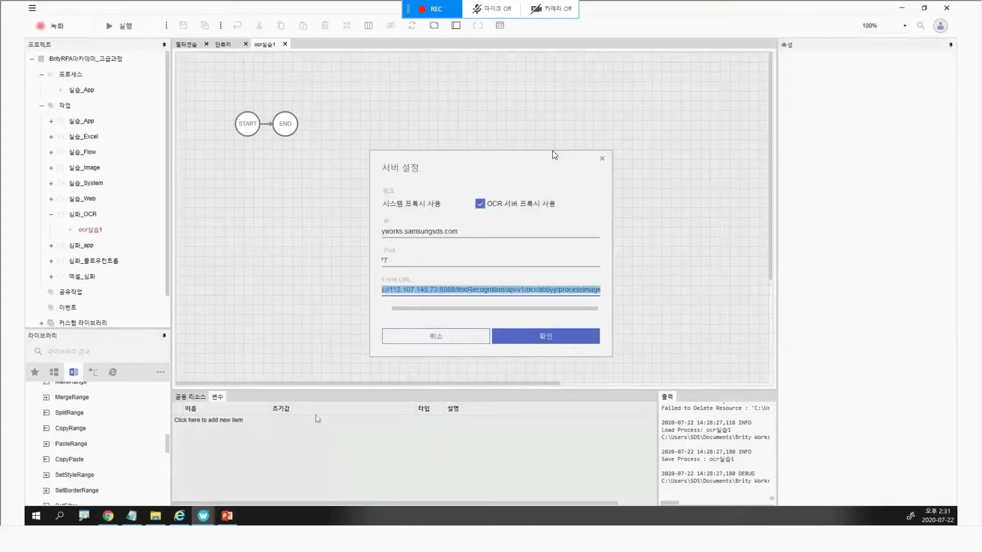
{"action": "key", "text": "ctrl+c"}
{"action": "key", "text": "alt+Tab"}
{"action": "key", "text": "ctrl+v"}
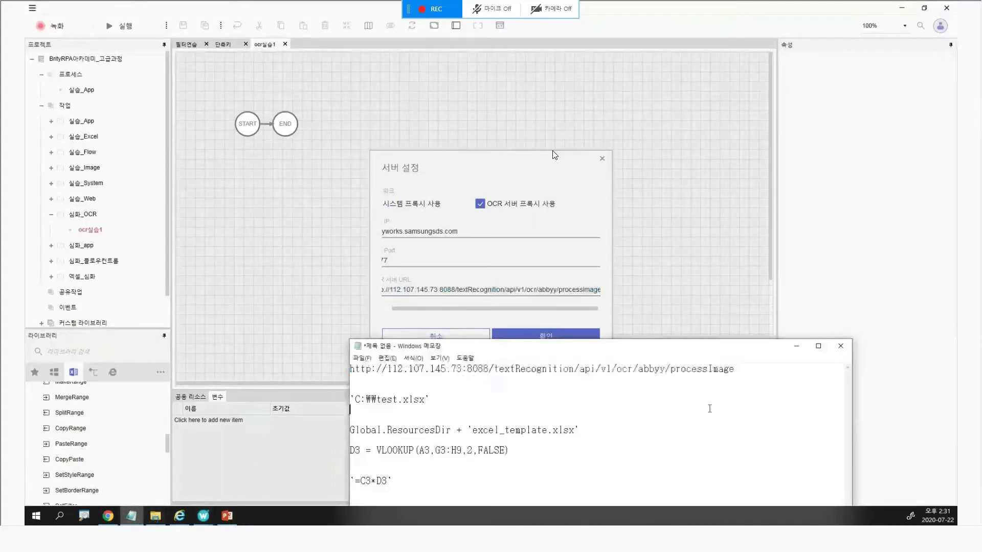
Step: Move the Notepad window below the server settings dialog, highlight its URL line for comparison, and confirm the server settings
{"action": "left_click_drag", "start_coordinate": [743, 354], "coordinate": [759, 379]}
{"action": "left_click", "coordinate": [760, 400]}
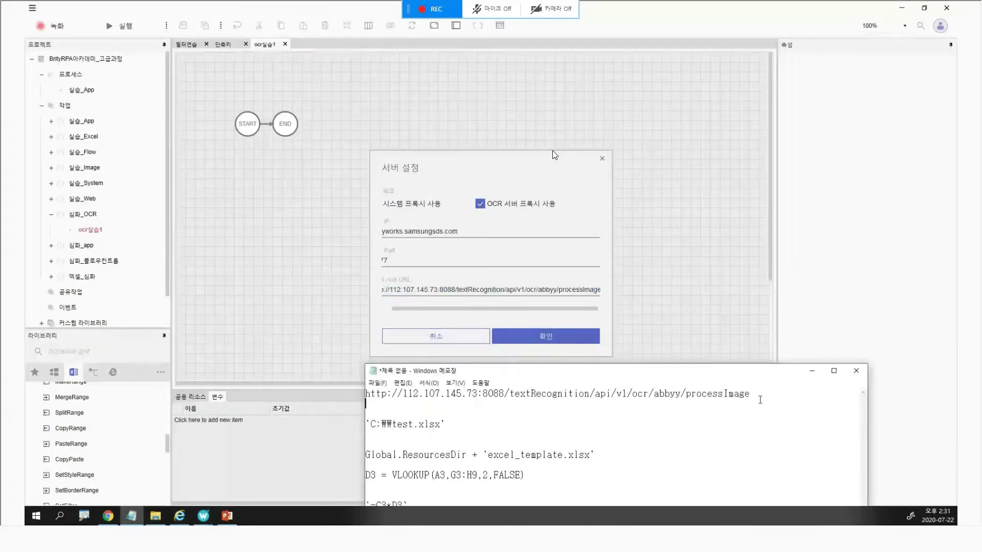
{"action": "key", "text": "shift+Up"}
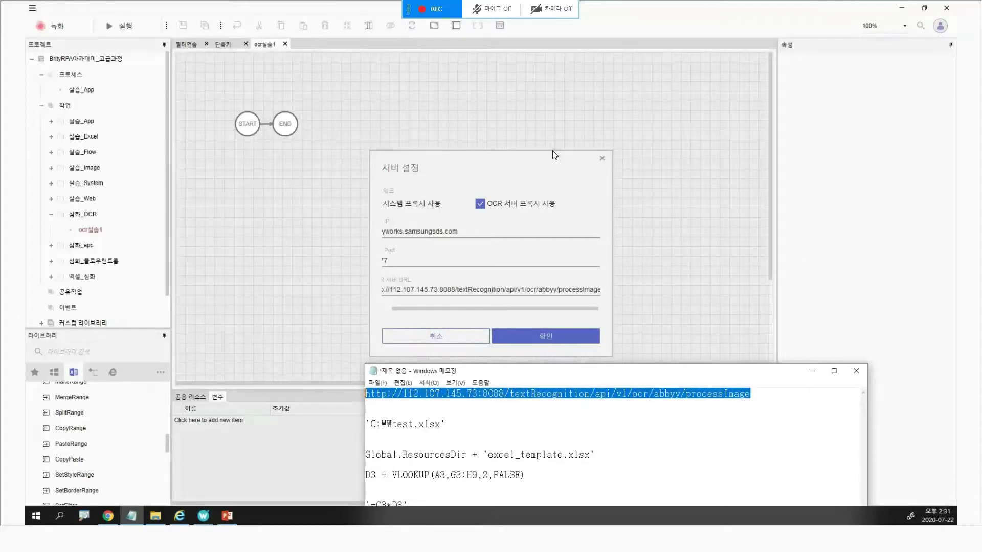
{"action": "left_click", "coordinate": [555, 154]}
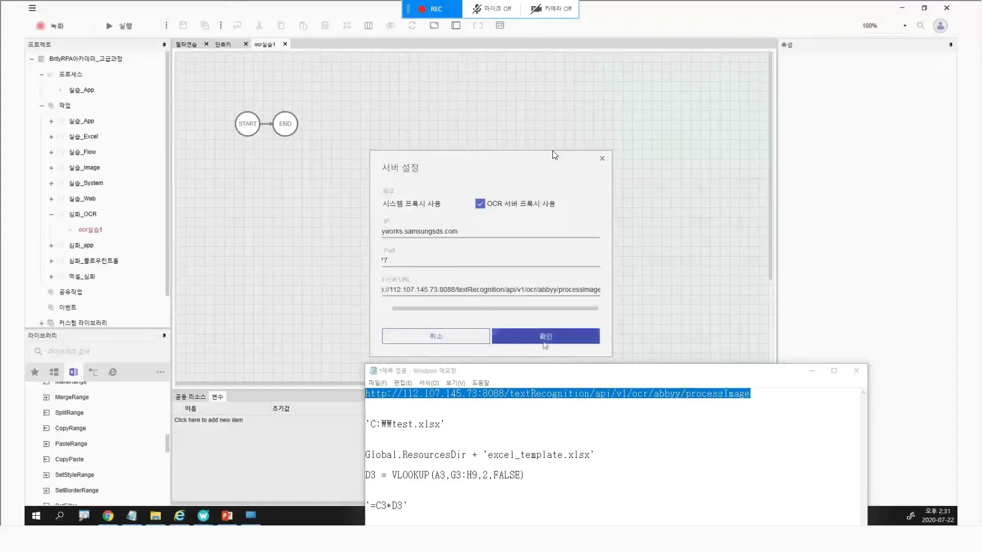
{"action": "left_click", "coordinate": [517, 346]}
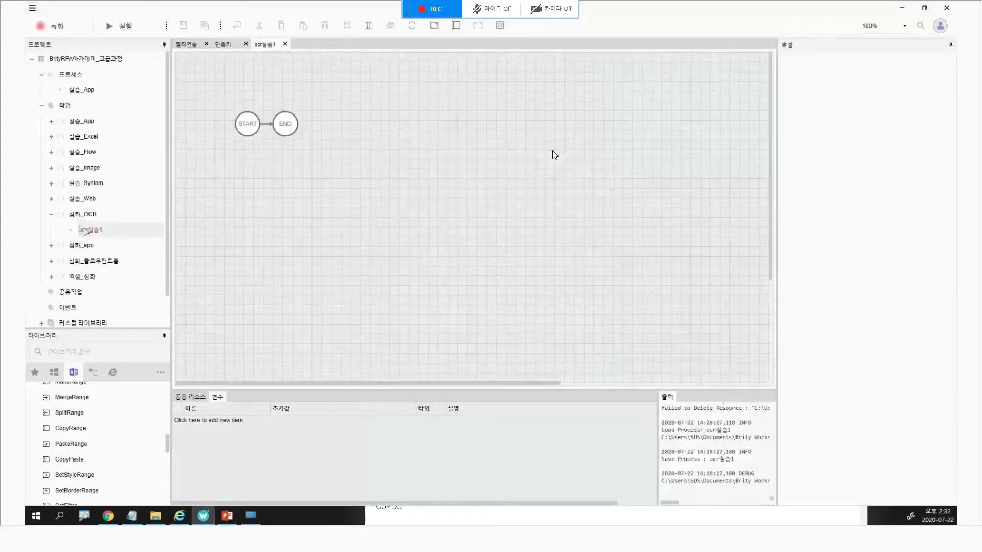
Step: Find the OpenBrowser activity in the library and insert it between START and END in the ocr실습1 task
{"action": "left_click", "coordinate": [101, 230]}
{"action": "left_click", "coordinate": [108, 353]}
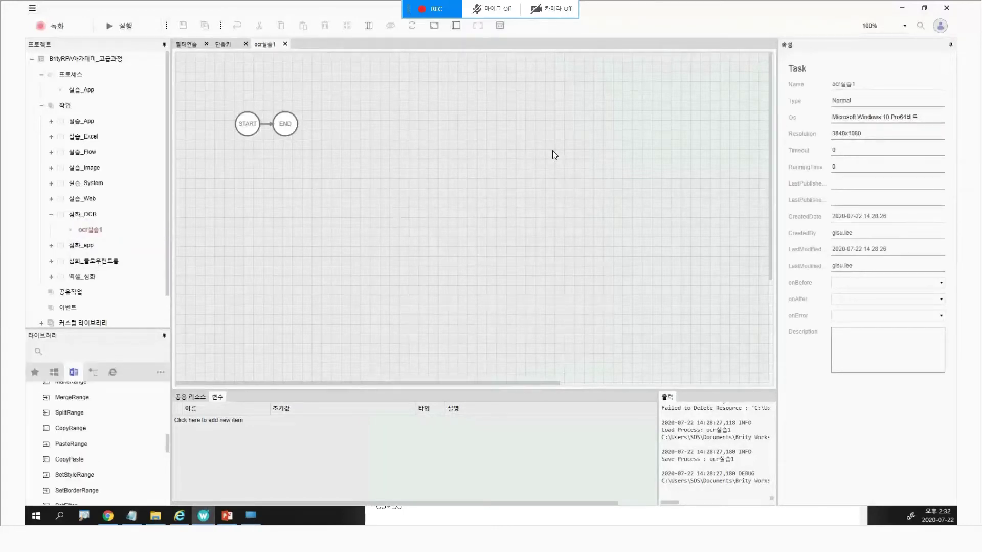
{"action": "type", "text": "upn"}
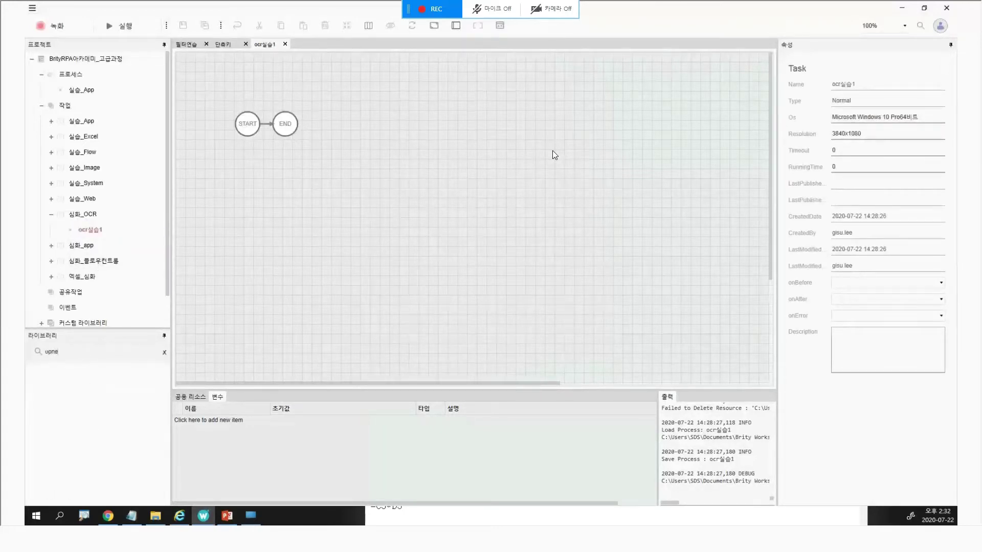
{"action": "key", "text": "BackSpace"}
{"action": "key", "text": "BackSpace"}
{"action": "type", "text": "p"}
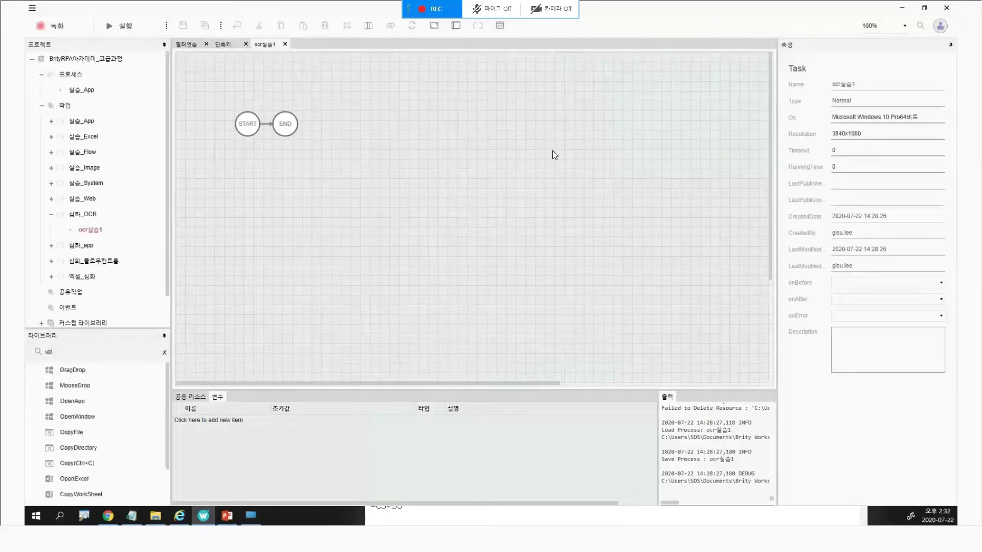
{"action": "type", "text": "enb"}
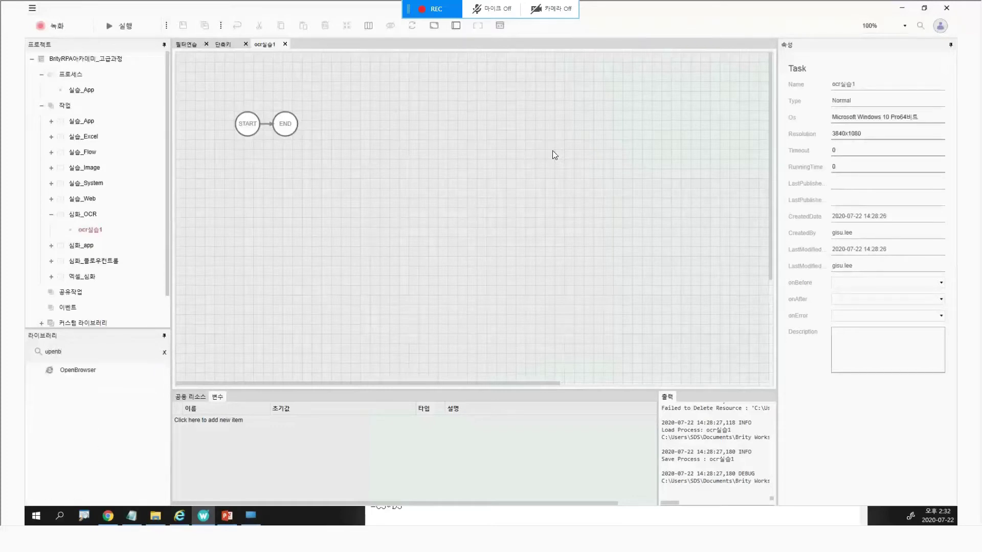
{"action": "left_click_drag", "start_coordinate": [97, 369], "coordinate": [268, 131]}
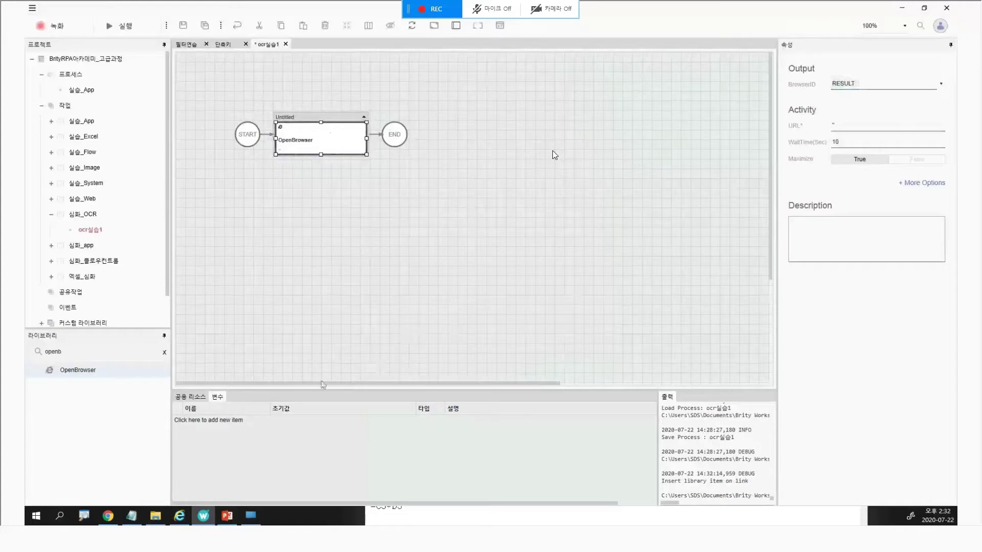
{"action": "double_click", "coordinate": [79, 353]}
{"action": "left_click", "coordinate": [81, 348]}
{"action": "double_click", "coordinate": [81, 347]}
{"action": "key", "text": "BackSpace"}
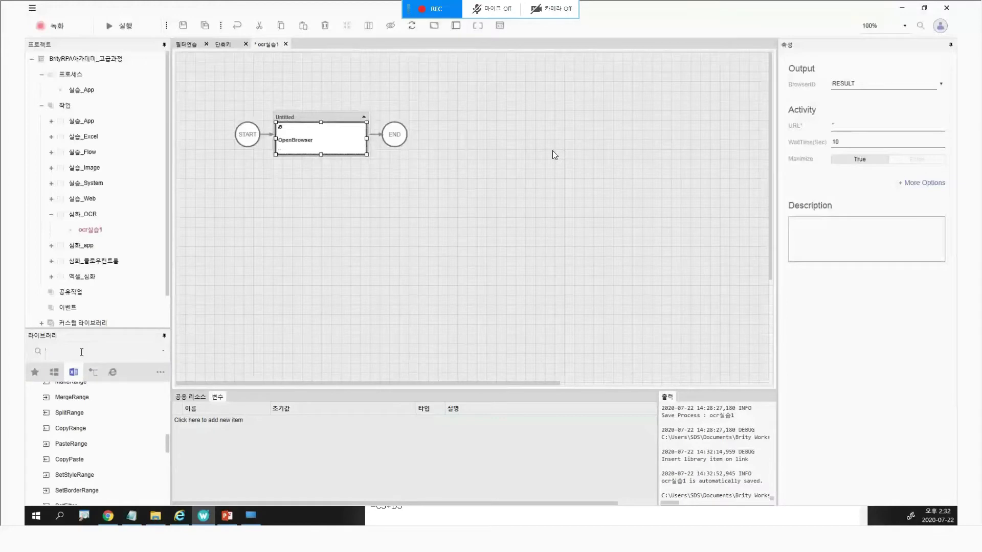
{"action": "left_click", "coordinate": [330, 138]}
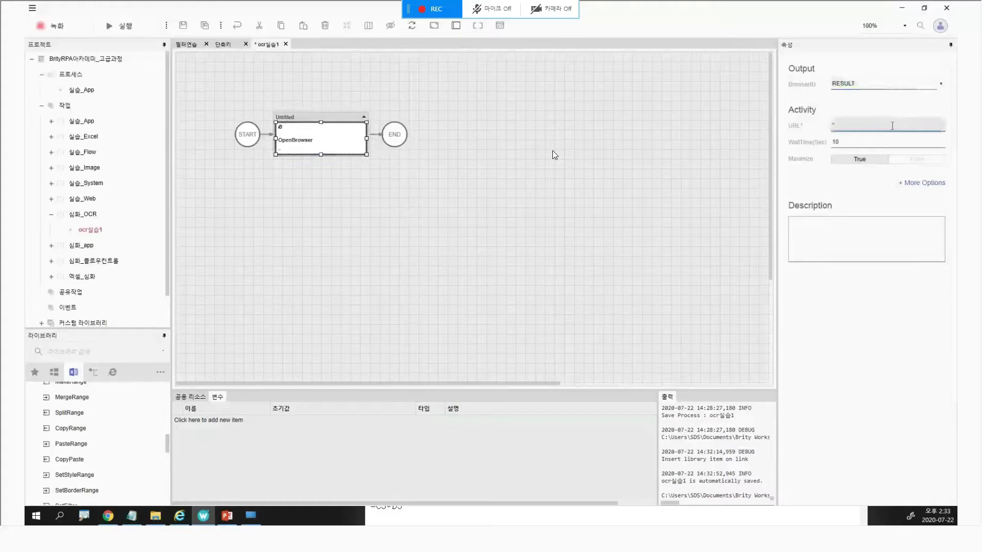
{"action": "left_click", "coordinate": [871, 123]}
{"action": "type", "text": "\"www.naver.com\""}
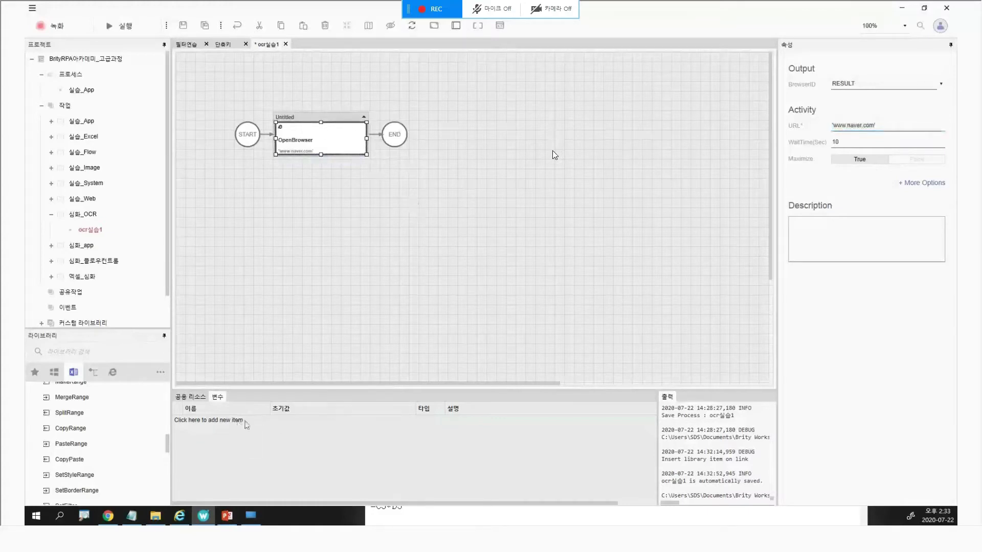
{"action": "left_click", "coordinate": [289, 252]}
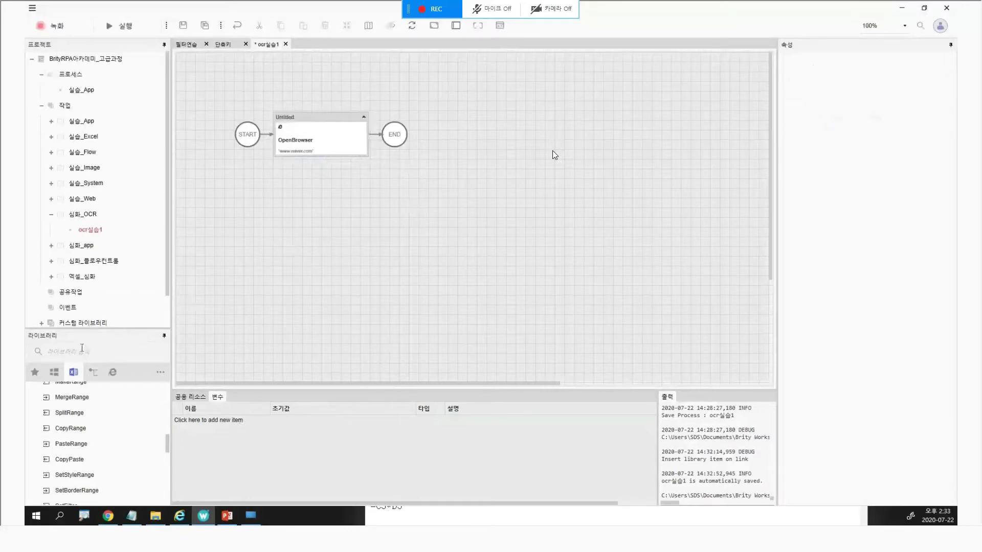
Step: Run only the OpenBrowser activity of the ocr실습1 task as a single step
{"action": "left_click", "coordinate": [327, 143]}
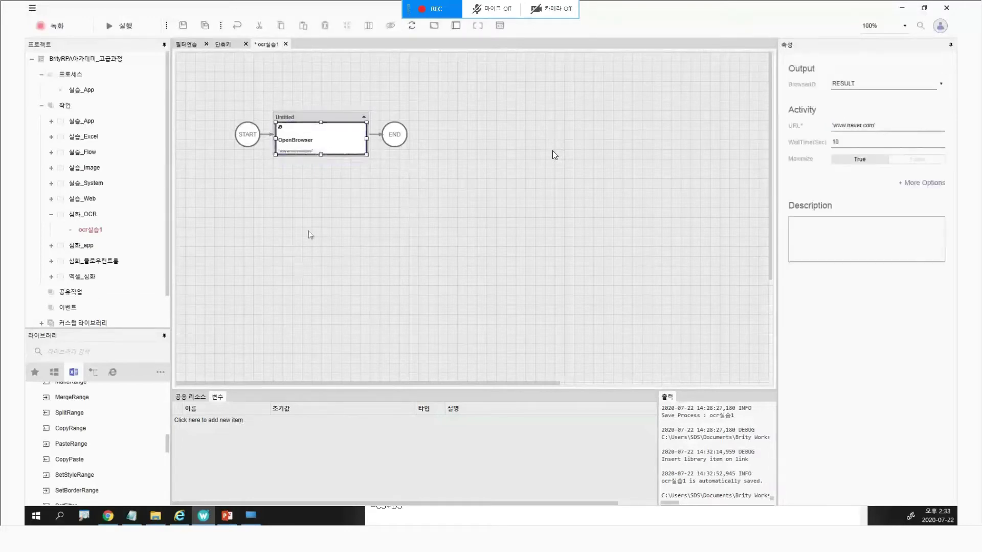
{"action": "right_click", "coordinate": [326, 144]}
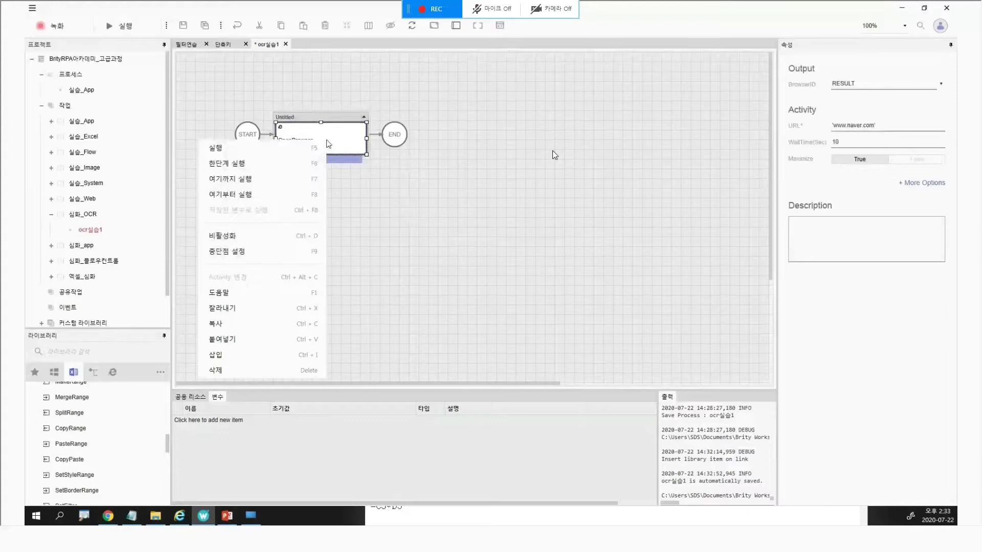
{"action": "left_click", "coordinate": [266, 163]}
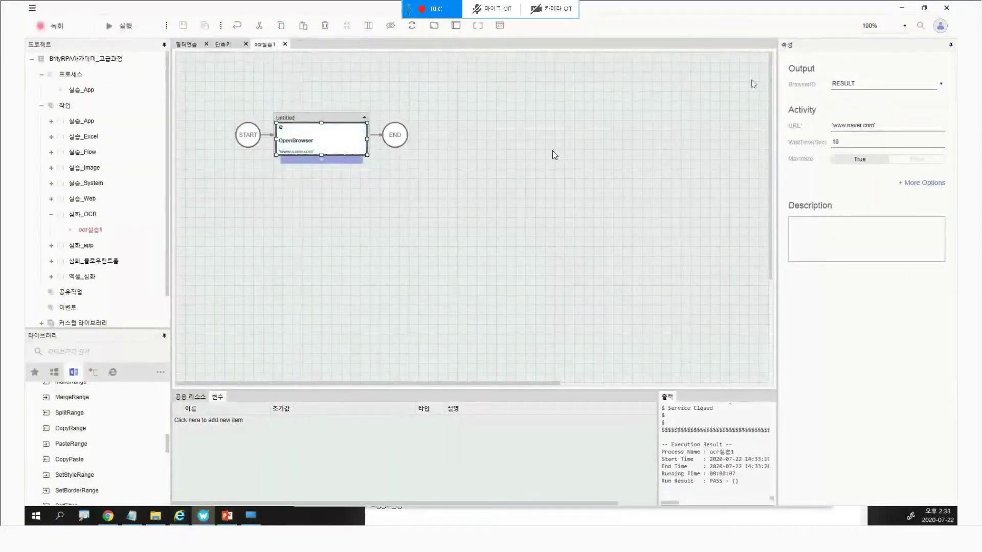
Step: Enable the 실행시 최소화 option in the designer settings and confirm
{"action": "left_click", "coordinate": [32, 7]}
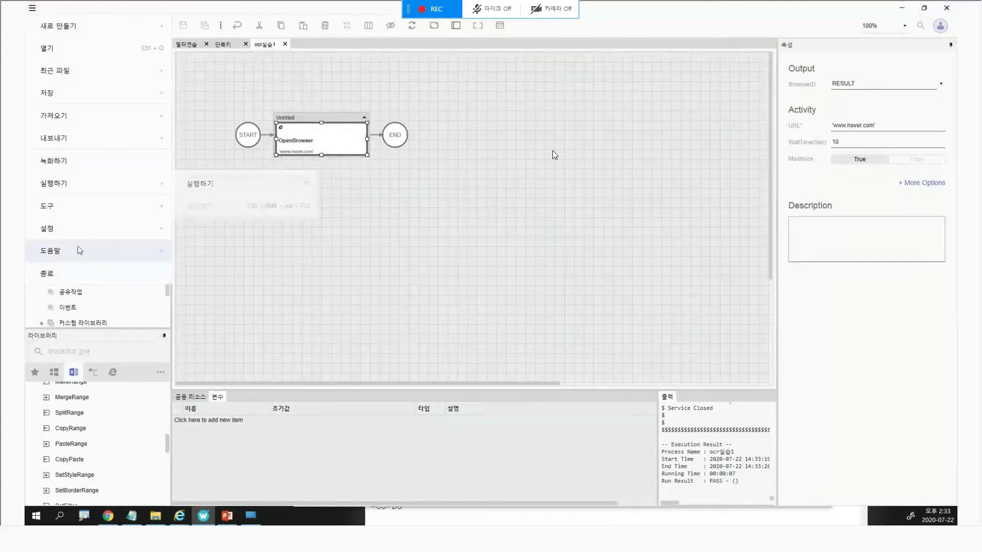
{"action": "mouse_move", "coordinate": [76, 228]}
{"action": "left_click", "coordinate": [215, 230]}
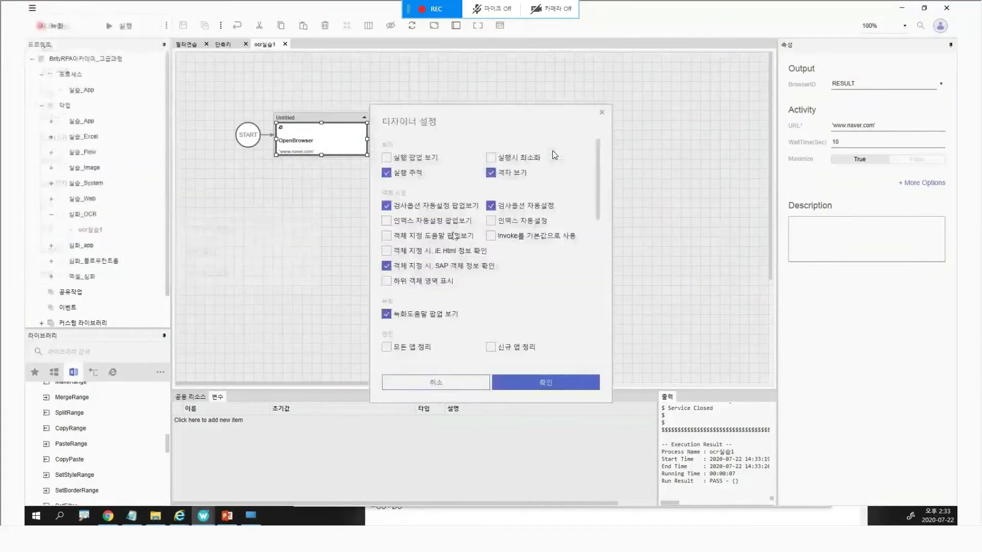
{"action": "left_click", "coordinate": [491, 157]}
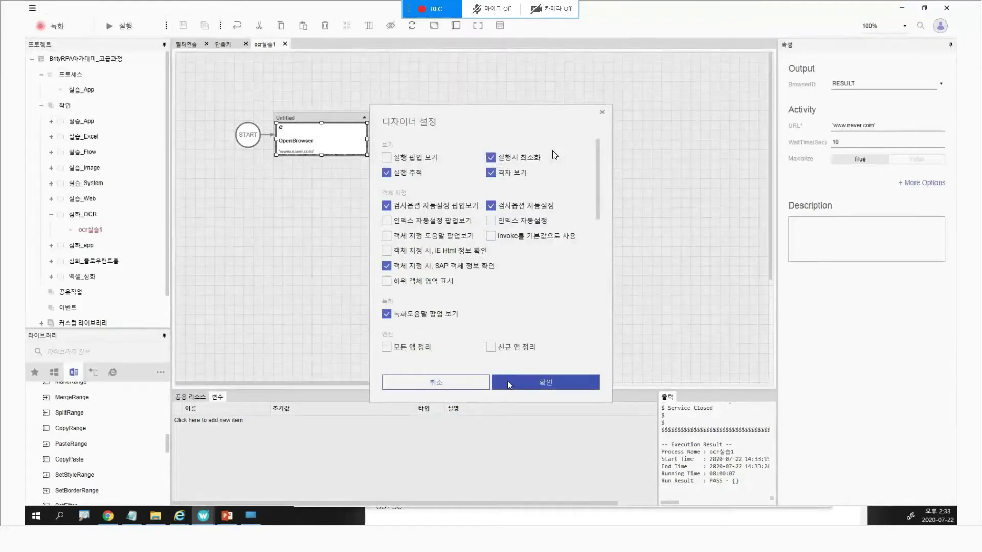
{"action": "left_click", "coordinate": [509, 385]}
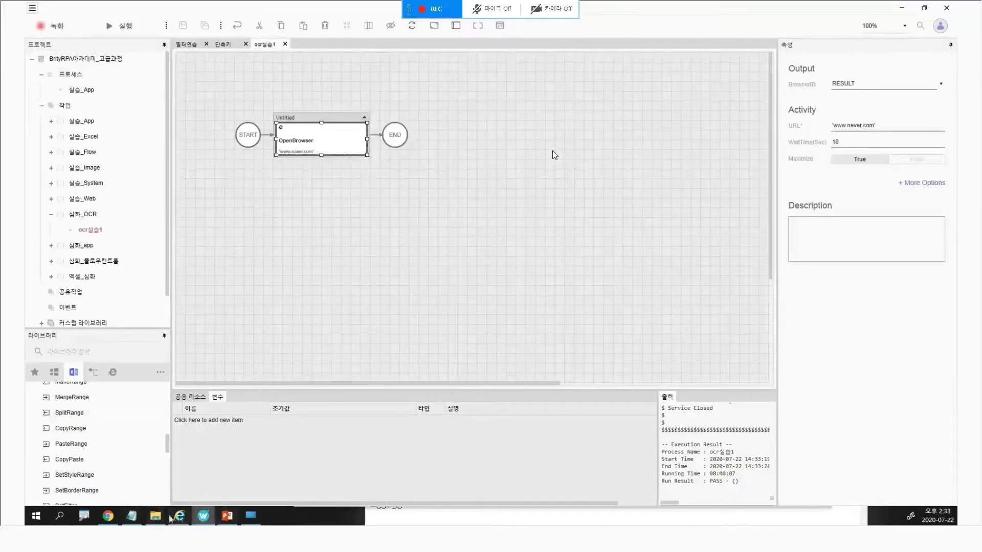
Step: Bring up and maximize the open Naver window, close it, then rerun the OpenBrowser task and return to the designer
{"action": "mouse_move", "coordinate": [174, 518]}
{"action": "left_click", "coordinate": [232, 473]}
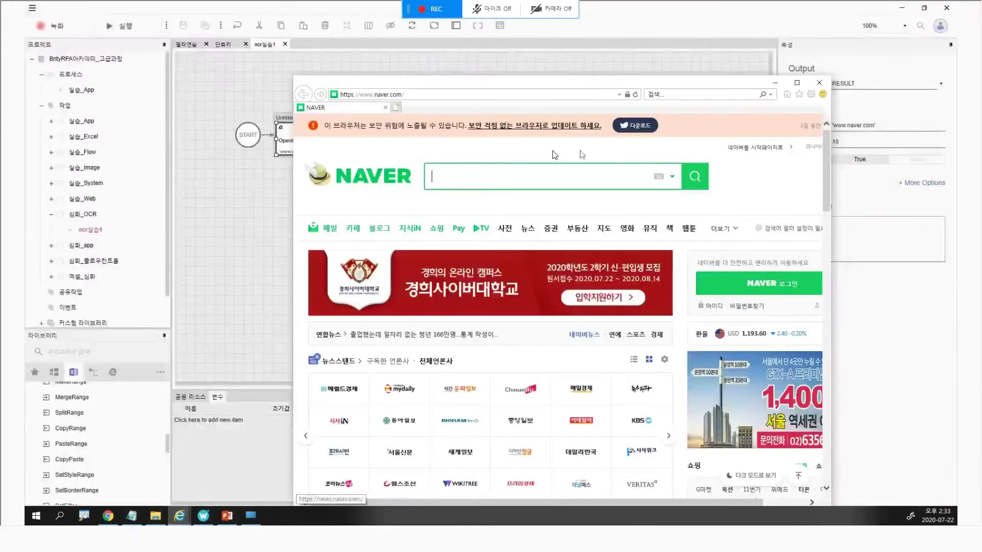
{"action": "left_click", "coordinate": [797, 83]}
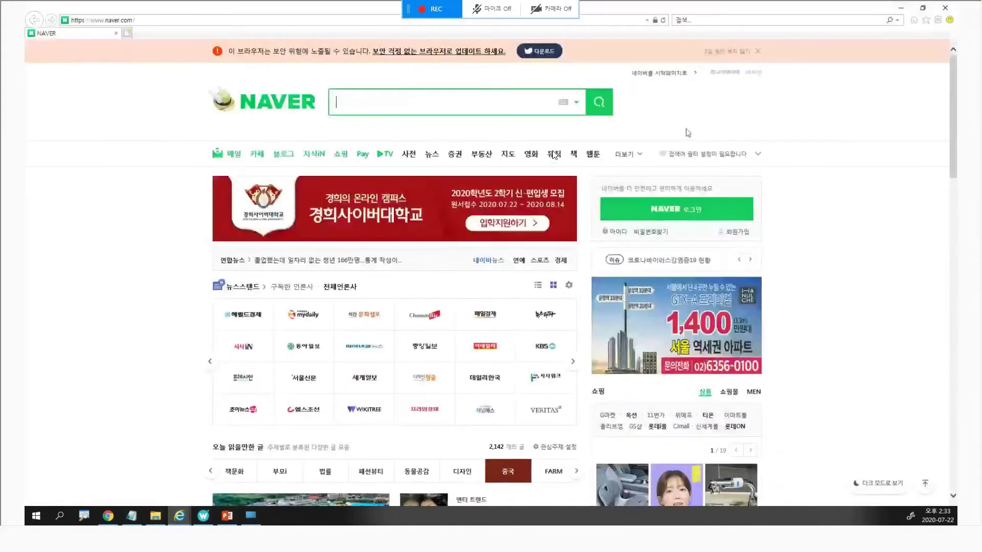
{"action": "left_click", "coordinate": [947, 7]}
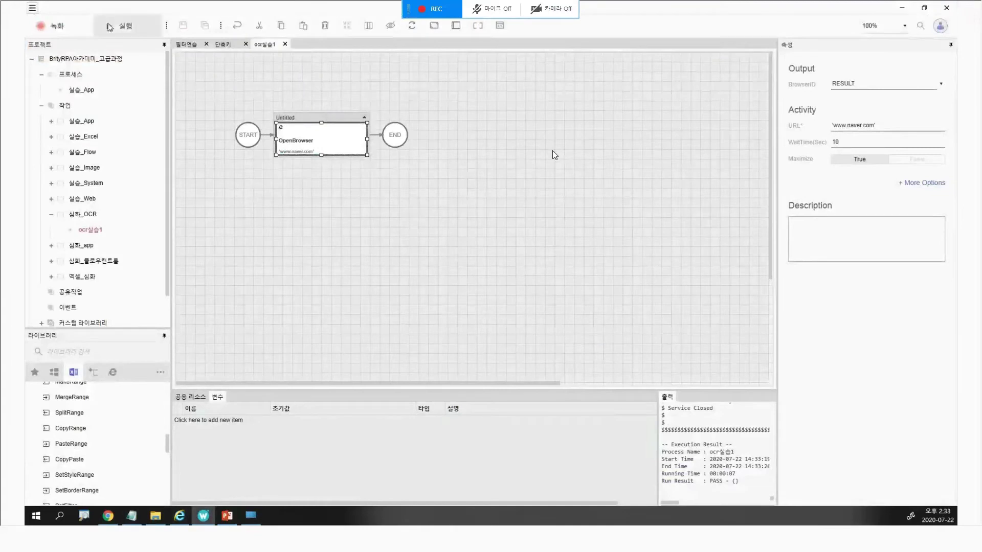
{"action": "key", "text": "alt+Tab"}
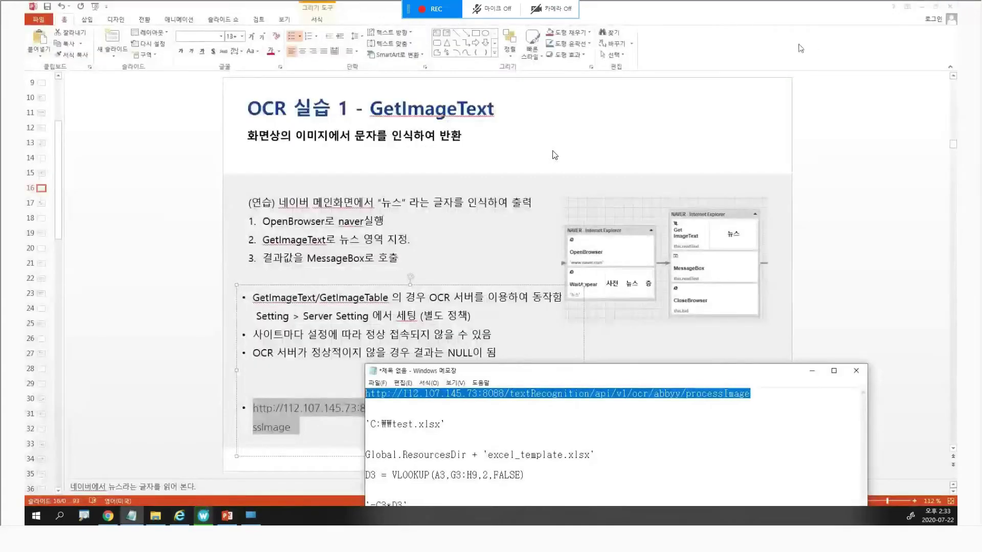
{"action": "left_click", "coordinate": [923, 20]}
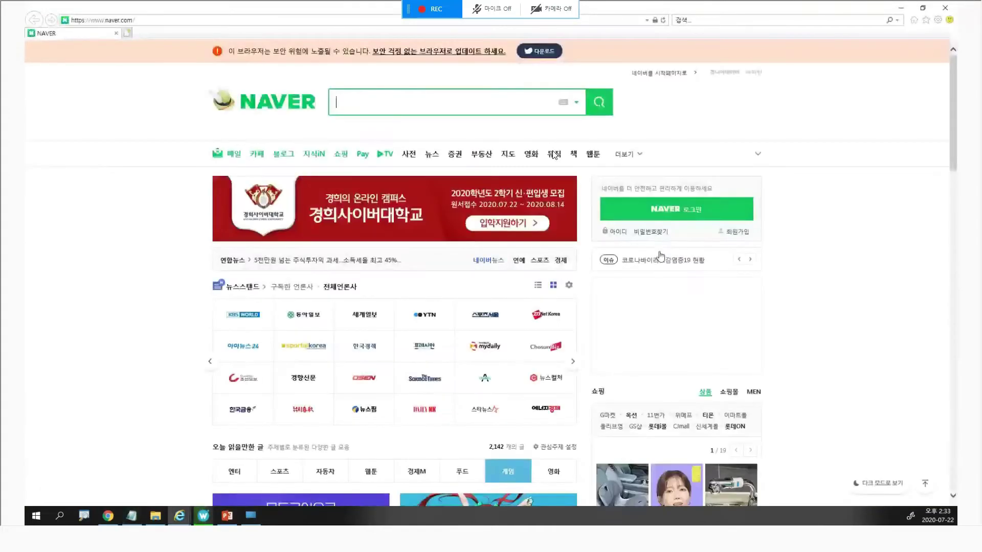
{"action": "left_click", "coordinate": [251, 509]}
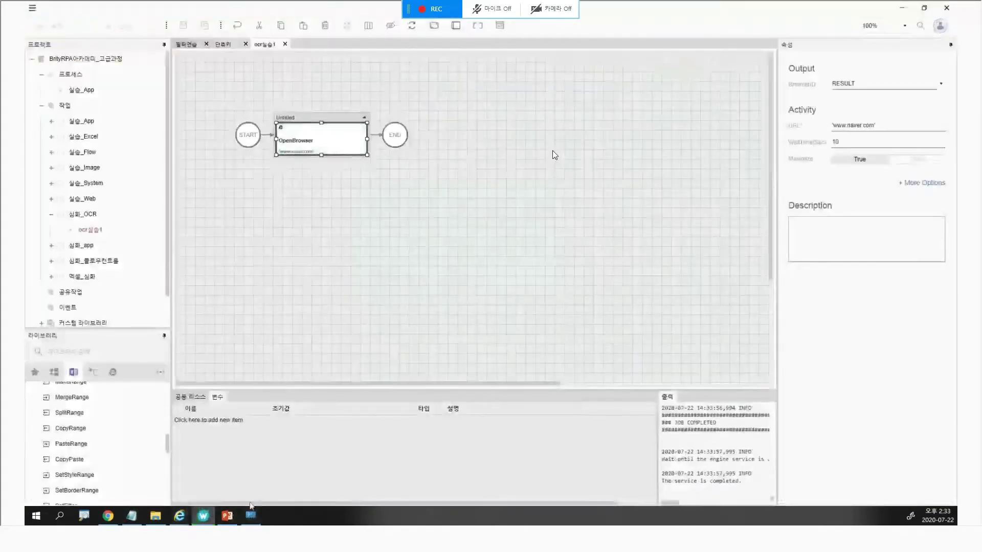
Step: Set the ImageRecognition category to be shown in the activity library settings and confirm
{"action": "left_click", "coordinate": [163, 375]}
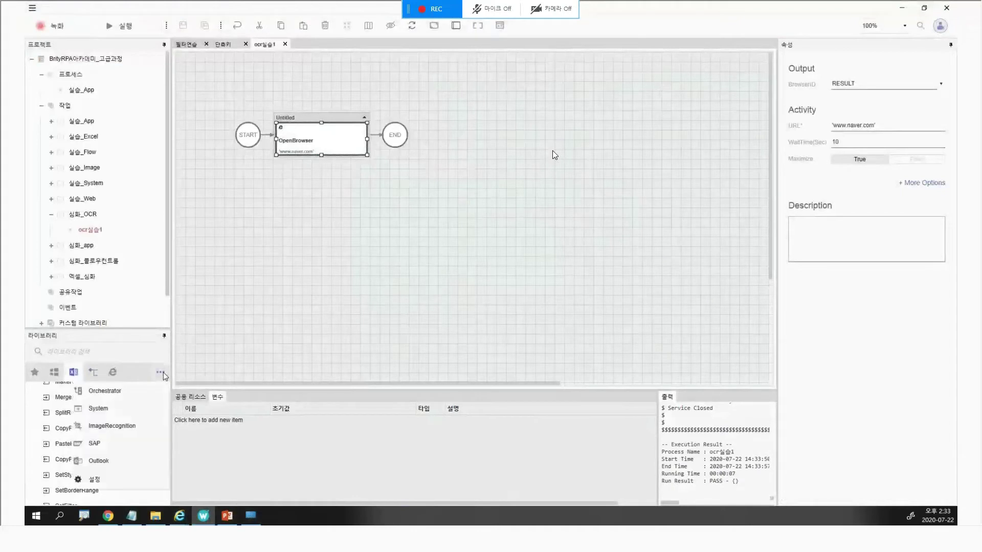
{"action": "left_click", "coordinate": [94, 479]}
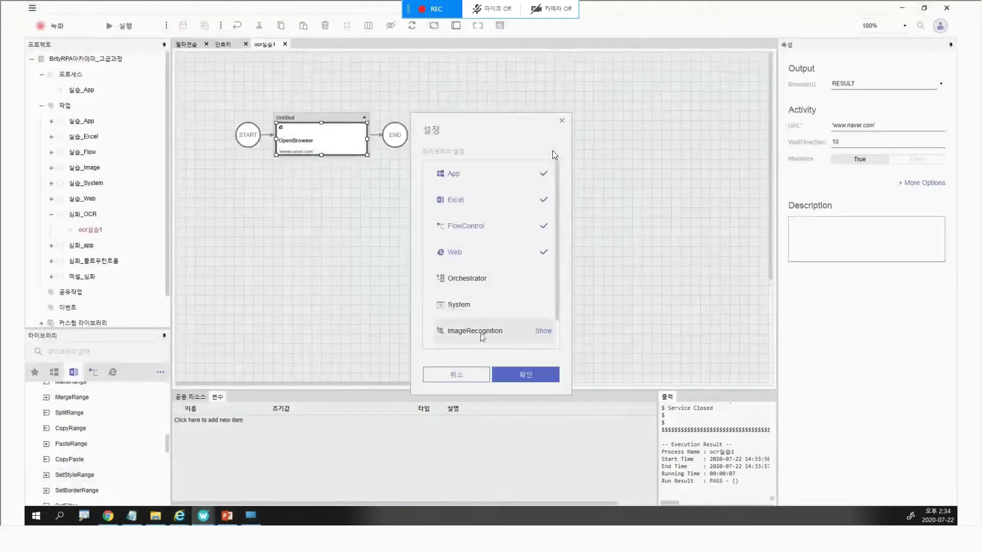
{"action": "left_click", "coordinate": [481, 336]}
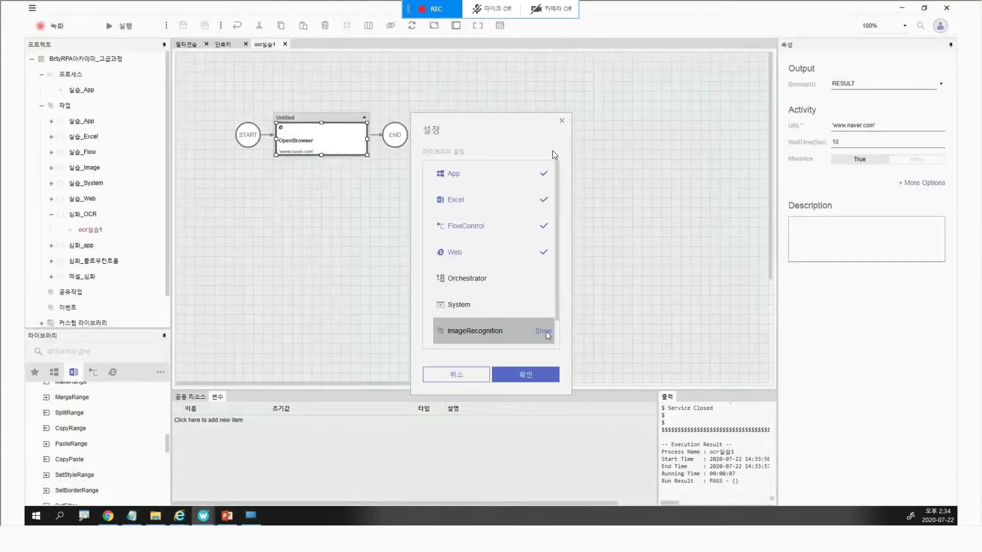
{"action": "left_click", "coordinate": [545, 332]}
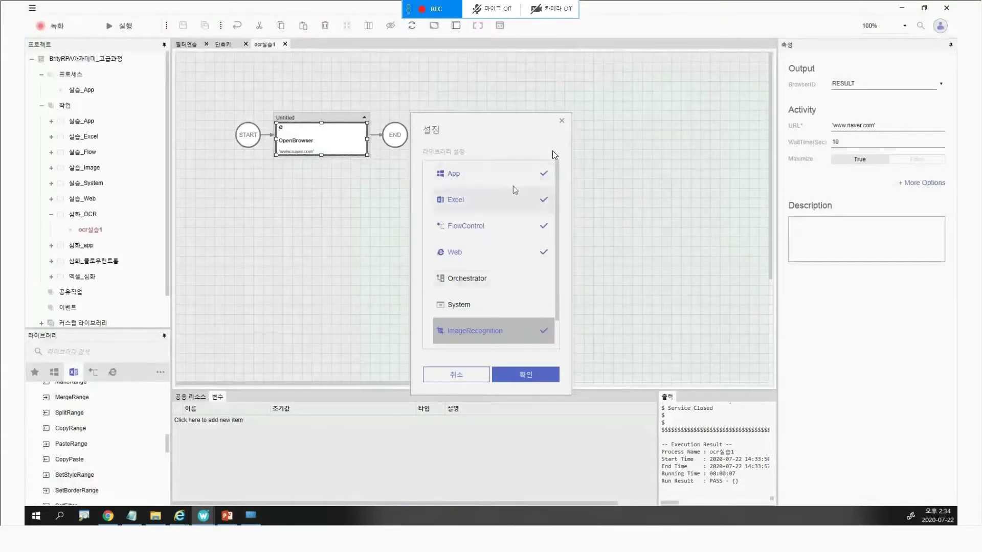
{"action": "left_click", "coordinate": [526, 375]}
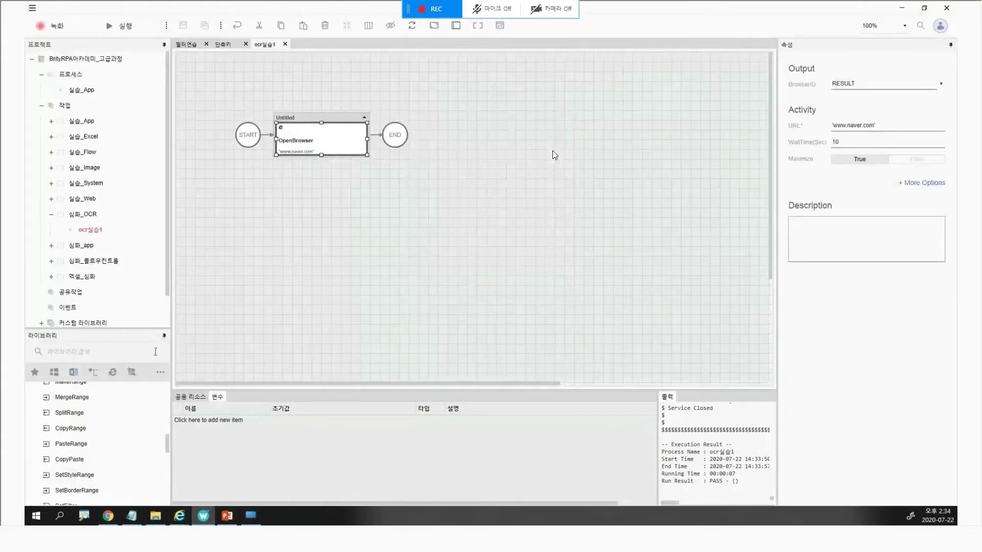
Step: Insert the GetImageText activity from the ImageRecognition library directly below OpenBrowser in the ocr실습1 task
{"action": "left_click", "coordinate": [133, 374]}
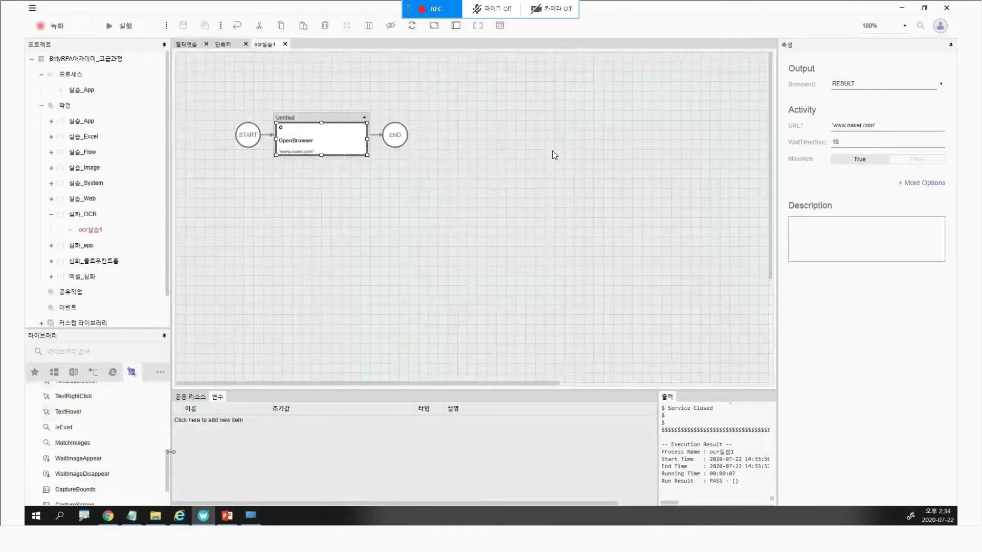
{"action": "left_click_drag", "start_coordinate": [169, 460], "coordinate": [174, 389]}
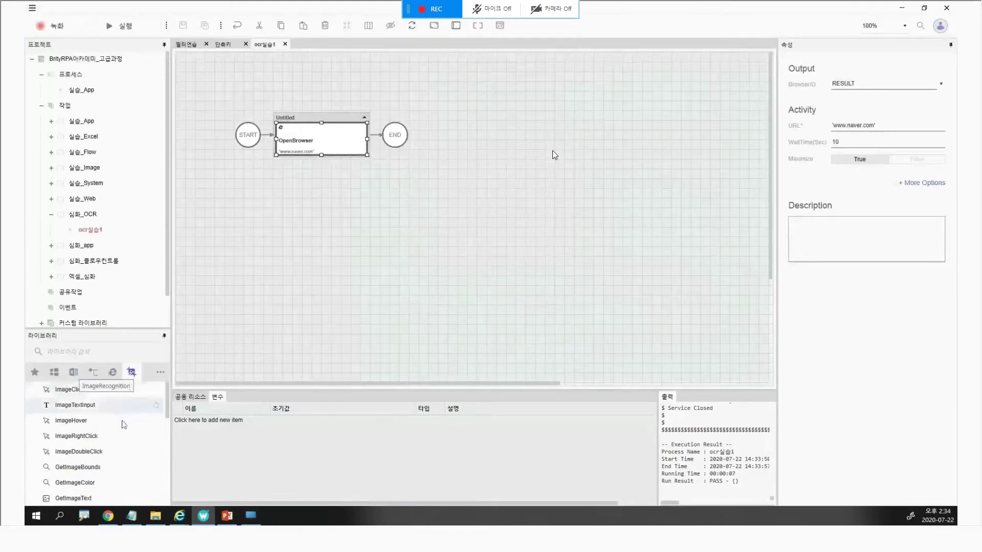
{"action": "left_click_drag", "start_coordinate": [71, 498], "coordinate": [317, 153]}
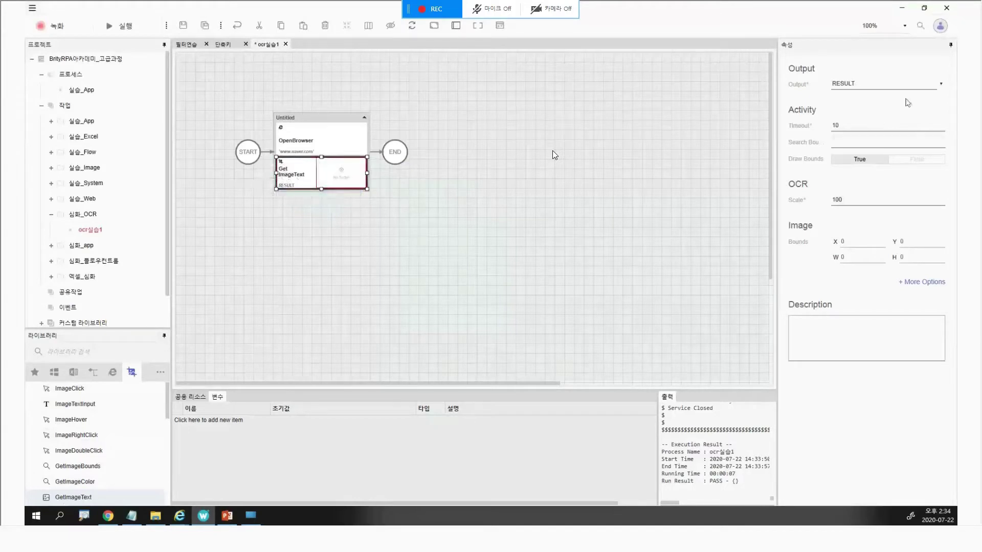
Step: Add a variable named 텍스트데이터 and assign it as the output of the GetImageText activity
{"action": "left_click", "coordinate": [204, 420]}
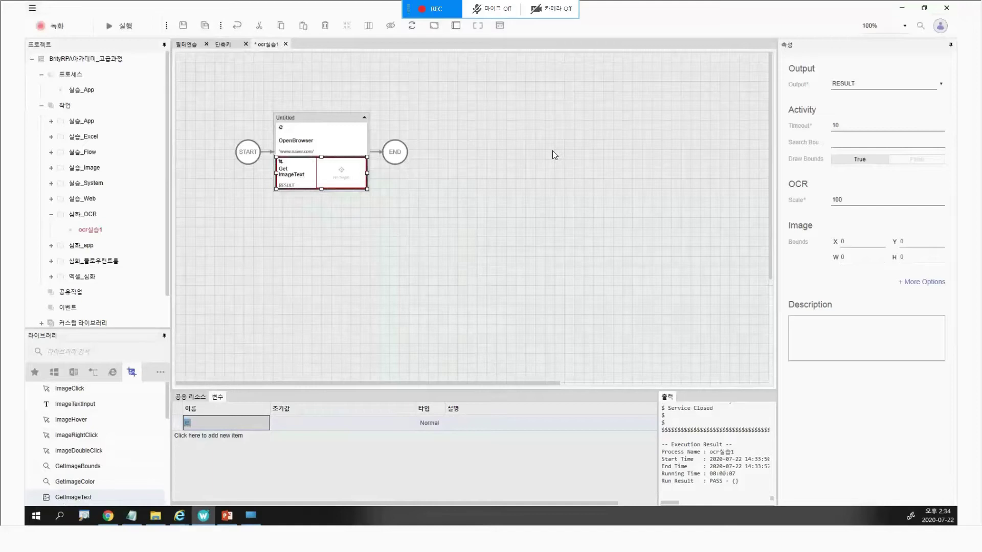
{"action": "type", "text": "텍스트데이터"}
{"action": "key", "text": "Return"}
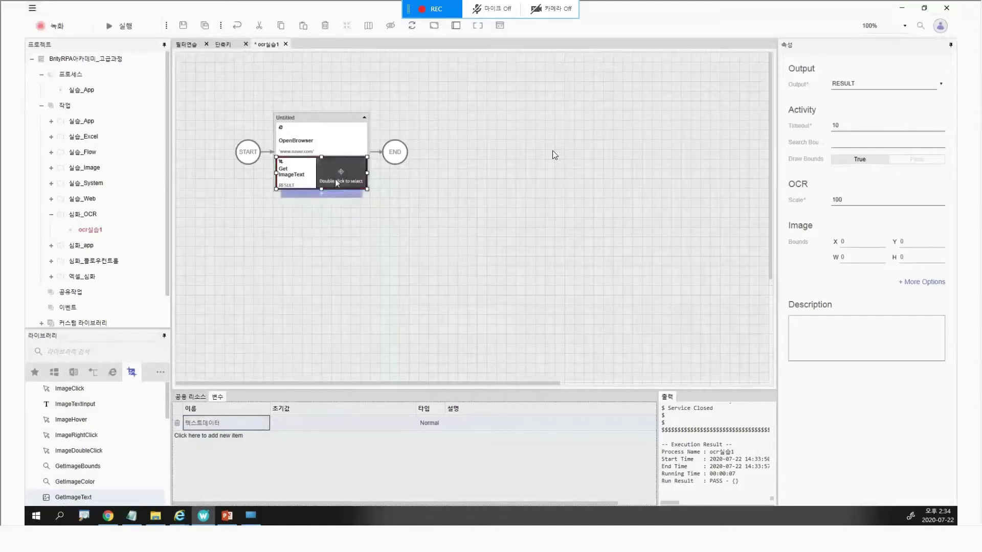
{"action": "left_click", "coordinate": [940, 86]}
{"action": "left_click", "coordinate": [891, 110]}
{"action": "left_click", "coordinate": [563, 238]}
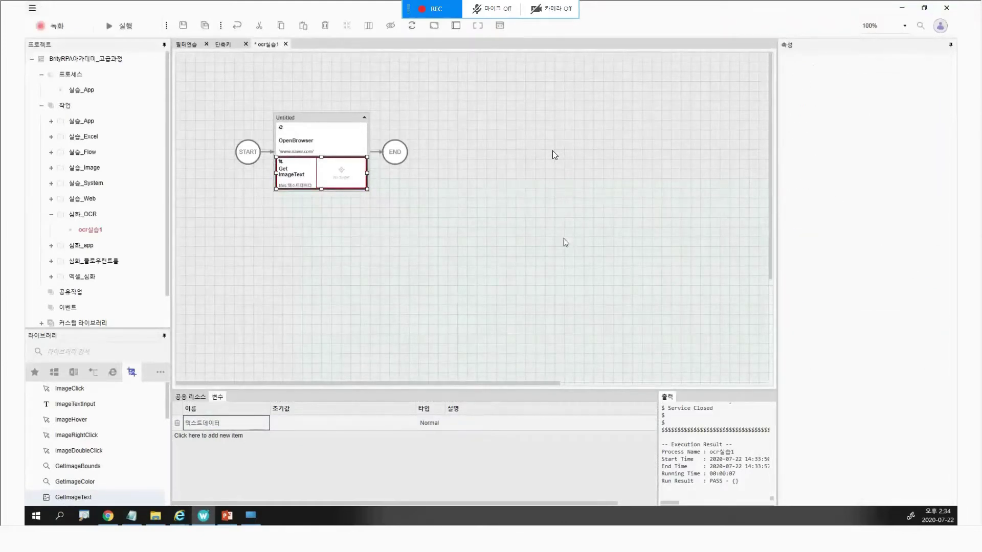
Step: Bring the Naver page to the front and capture the NAVER logo as the GetImageText target region
{"action": "mouse_move", "coordinate": [179, 515]}
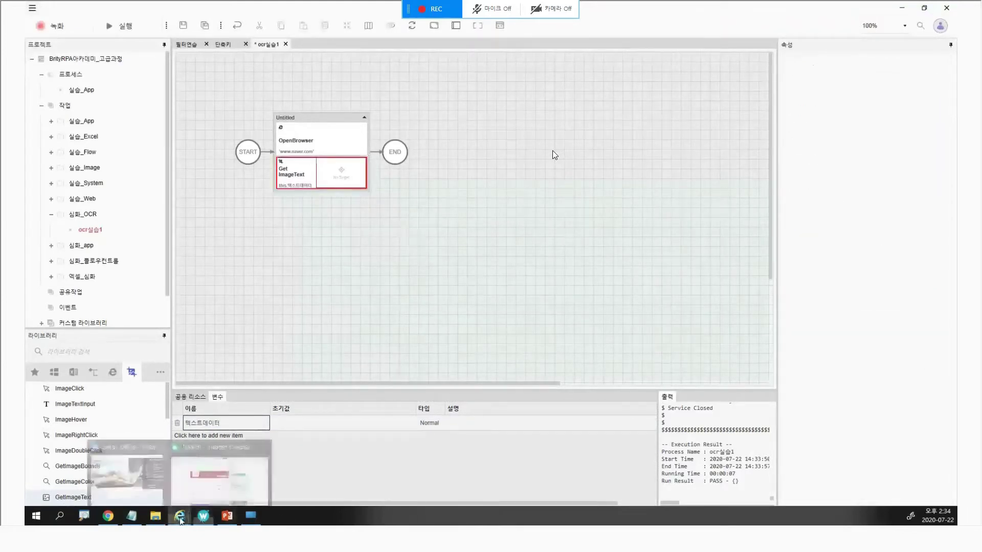
{"action": "left_click", "coordinate": [210, 470]}
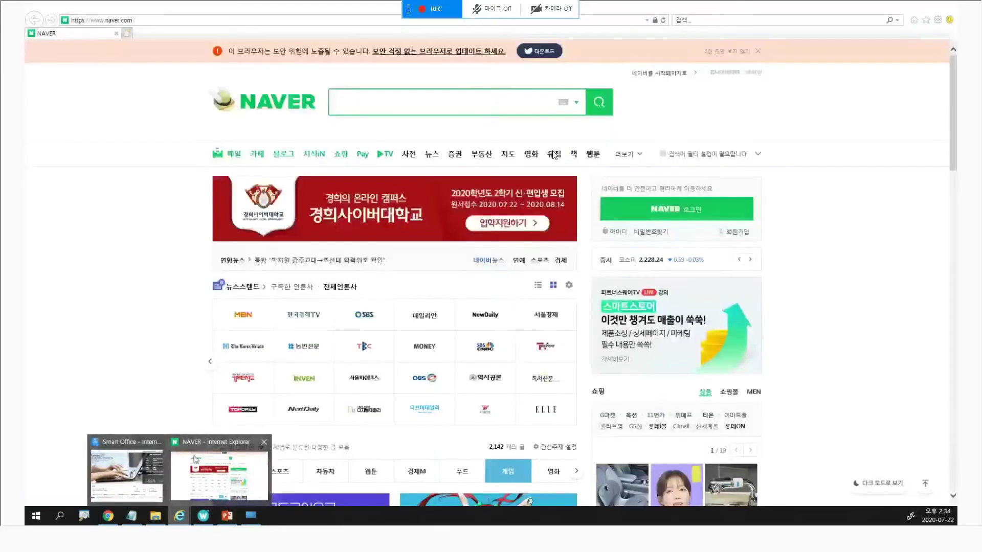
{"action": "left_click", "coordinate": [207, 518]}
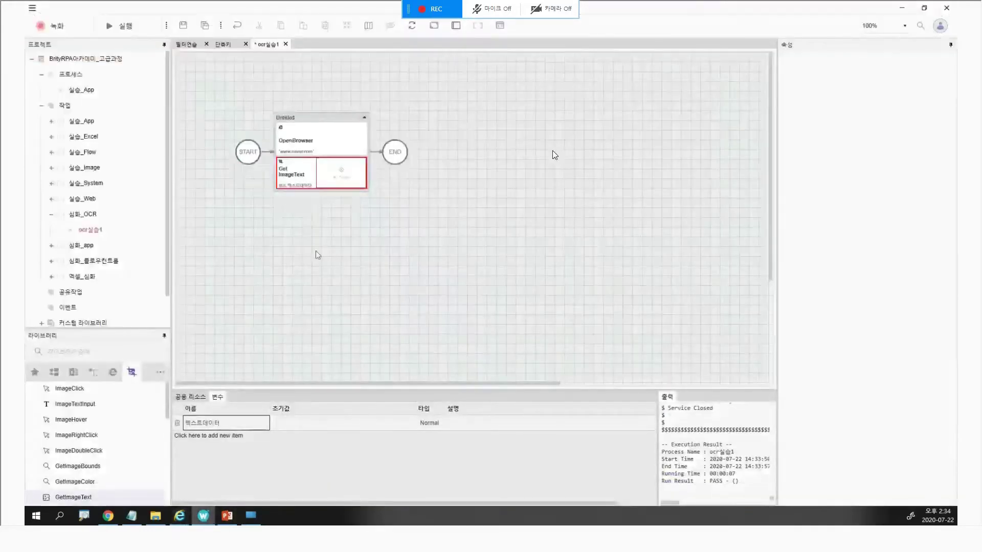
{"action": "left_click", "coordinate": [357, 169]}
{"action": "key", "text": "alt+Tab"}
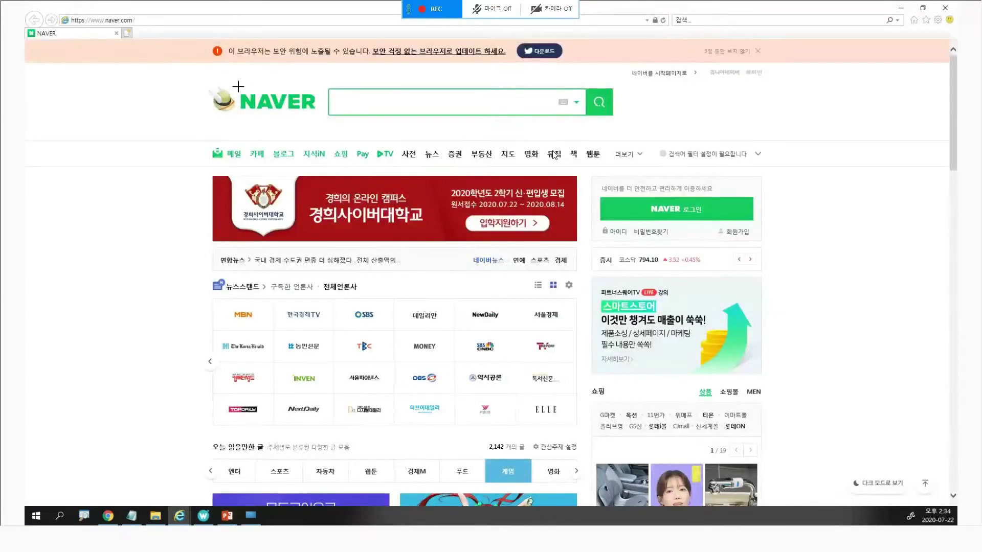
{"action": "left_click_drag", "start_coordinate": [236, 88], "coordinate": [321, 113]}
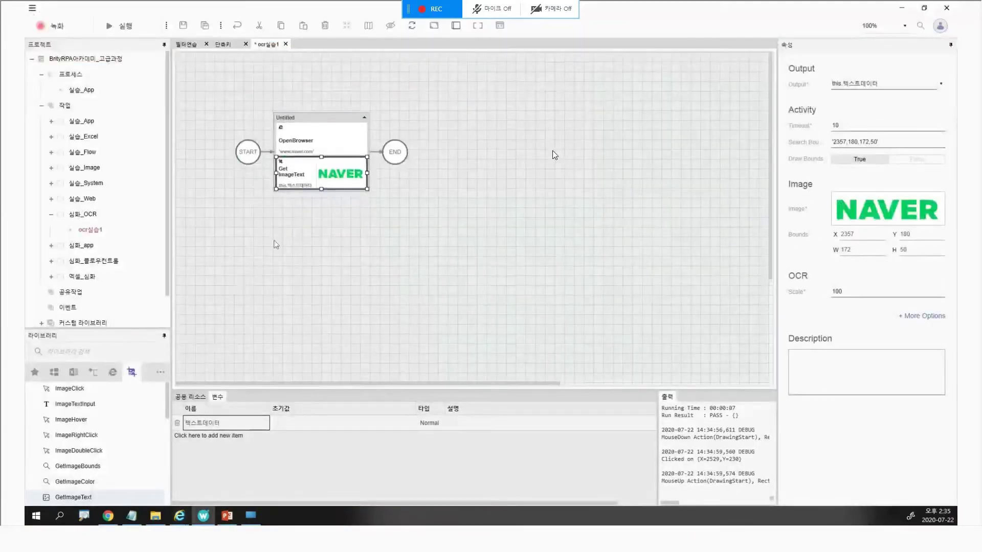
Step: Respecify the GetImageText target by recapturing the NAVER logo as a region about 172 by 55 pixels
{"action": "mouse_move", "coordinate": [181, 518]}
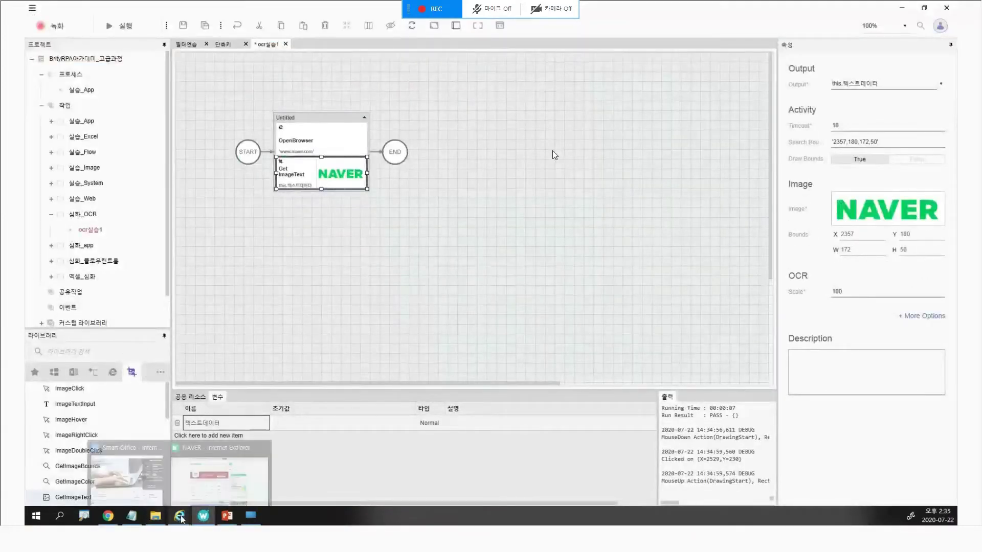
{"action": "double_click", "coordinate": [361, 171]}
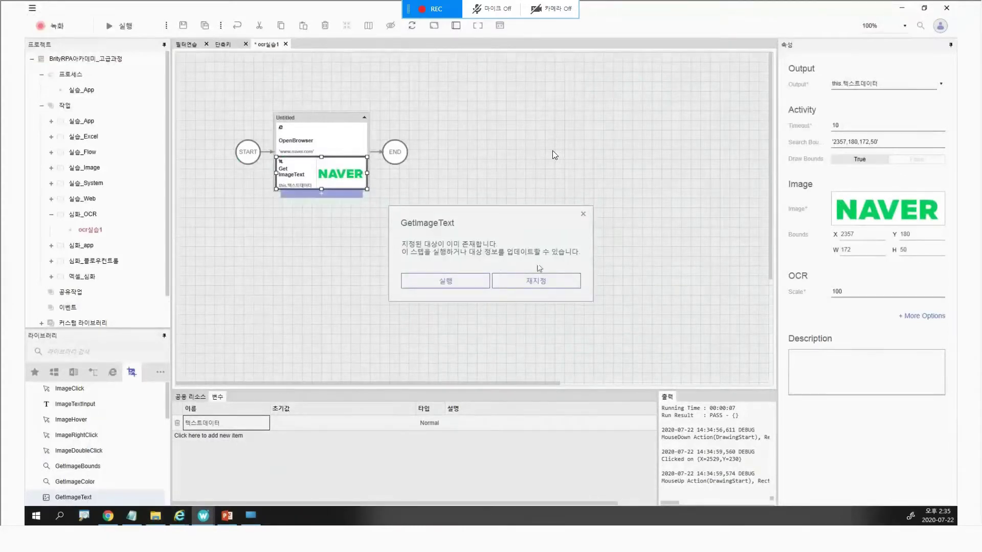
{"action": "left_click", "coordinate": [540, 282]}
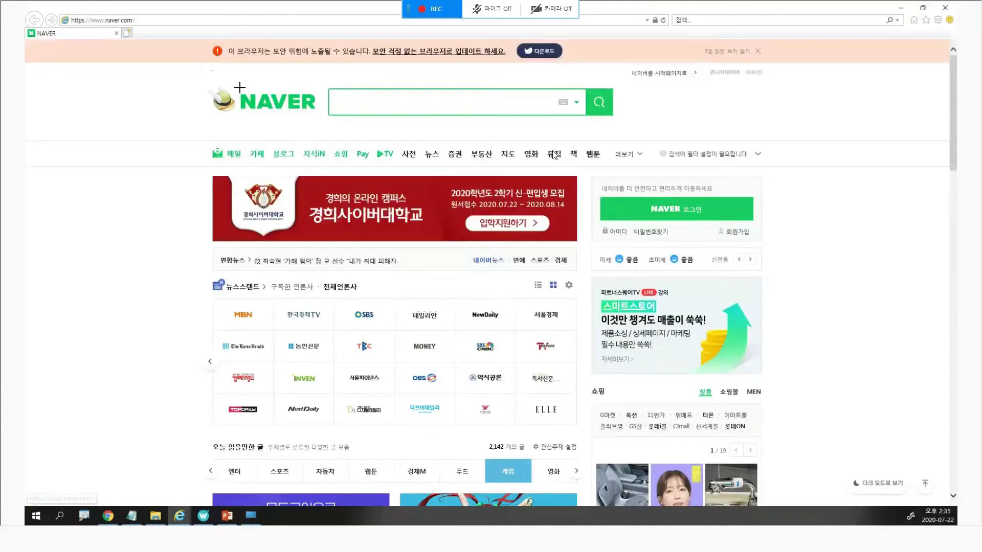
{"action": "left_click_drag", "start_coordinate": [236, 88], "coordinate": [320, 115]}
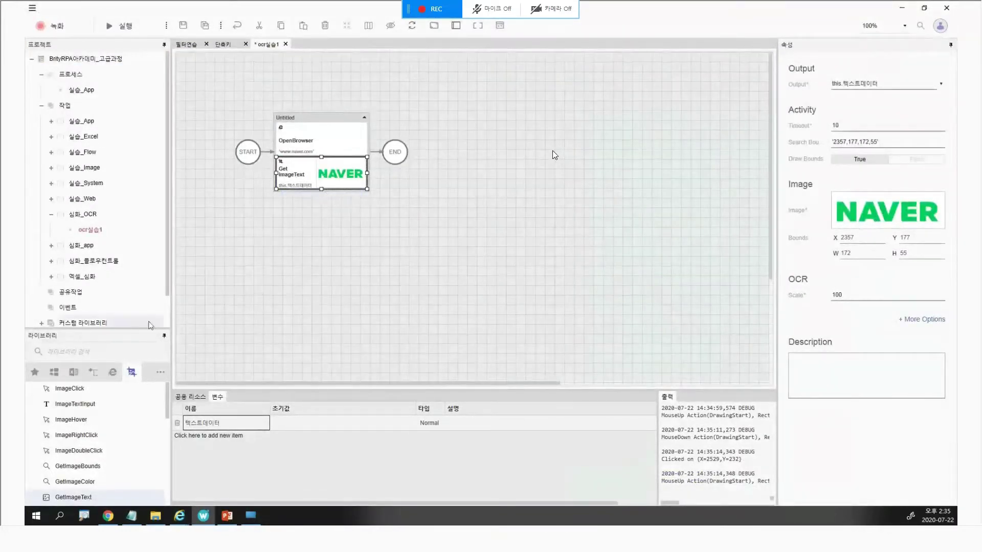
Step: Insert a MessageBox activity directly below GetImageText and set its argument to this.텍스트데이터
{"action": "left_click", "coordinate": [92, 353]}
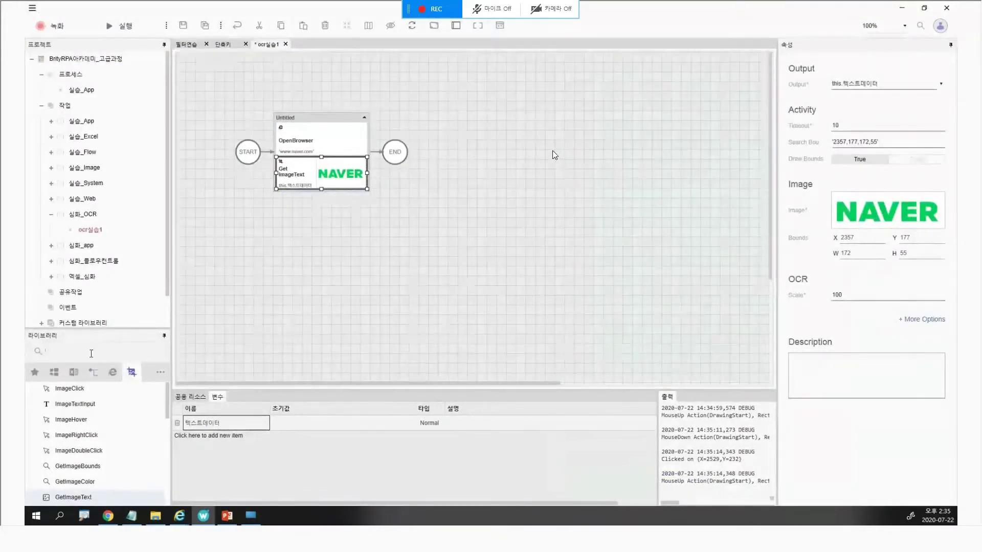
{"action": "type", "text": "mess"}
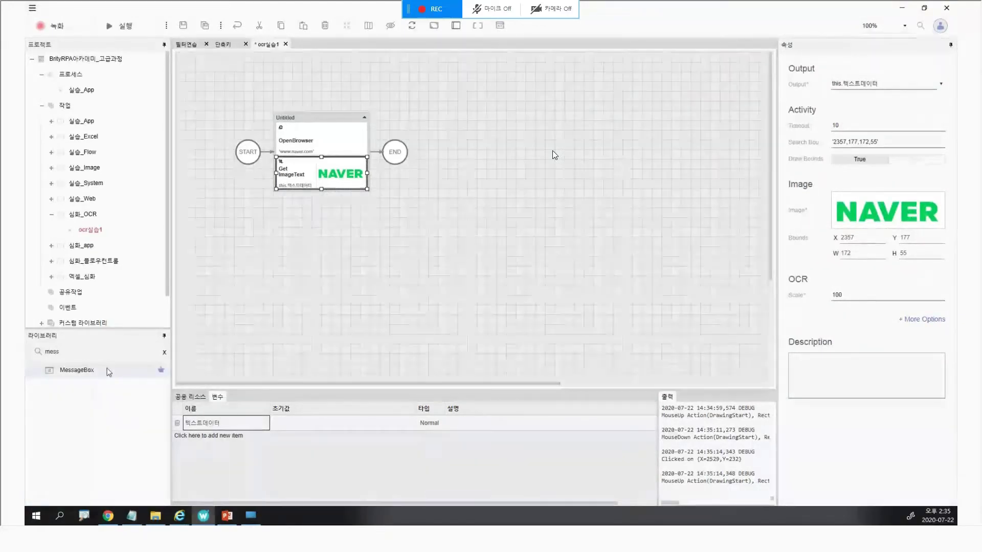
{"action": "left_click_drag", "start_coordinate": [107, 372], "coordinate": [358, 185]}
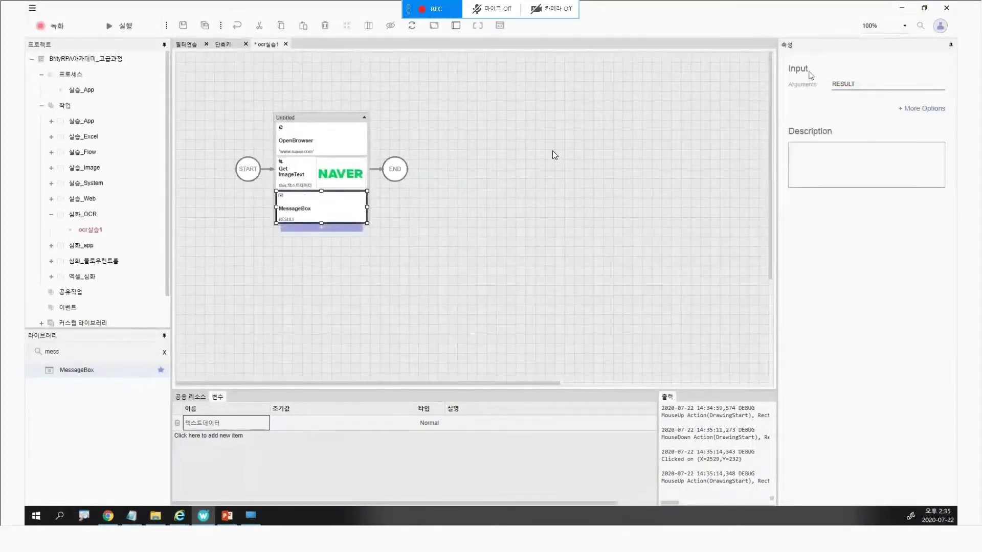
{"action": "left_click", "coordinate": [847, 81]}
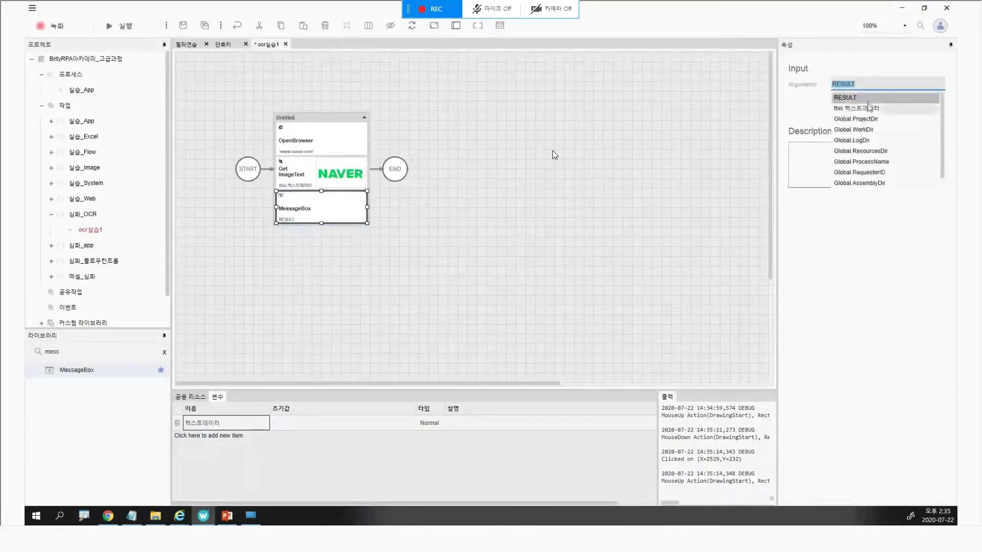
{"action": "left_click", "coordinate": [869, 110]}
{"action": "left_click", "coordinate": [542, 257]}
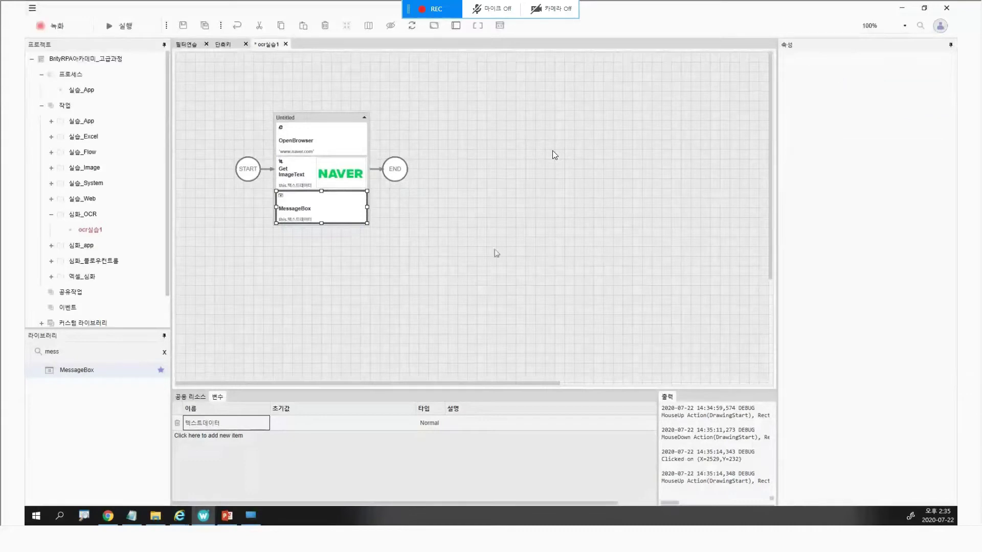
Step: Run the ocr실습1 task, compare the message box text with the NAVER logo, and dismiss the message box
{"action": "left_click", "coordinate": [354, 180]}
{"action": "left_click", "coordinate": [125, 26]}
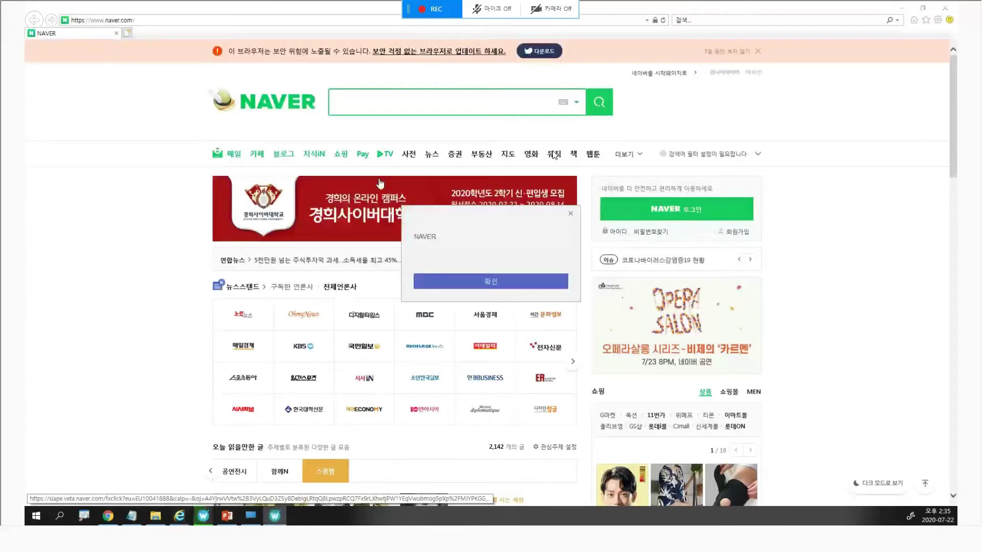
{"action": "left_click_drag", "start_coordinate": [439, 238], "coordinate": [415, 244]}
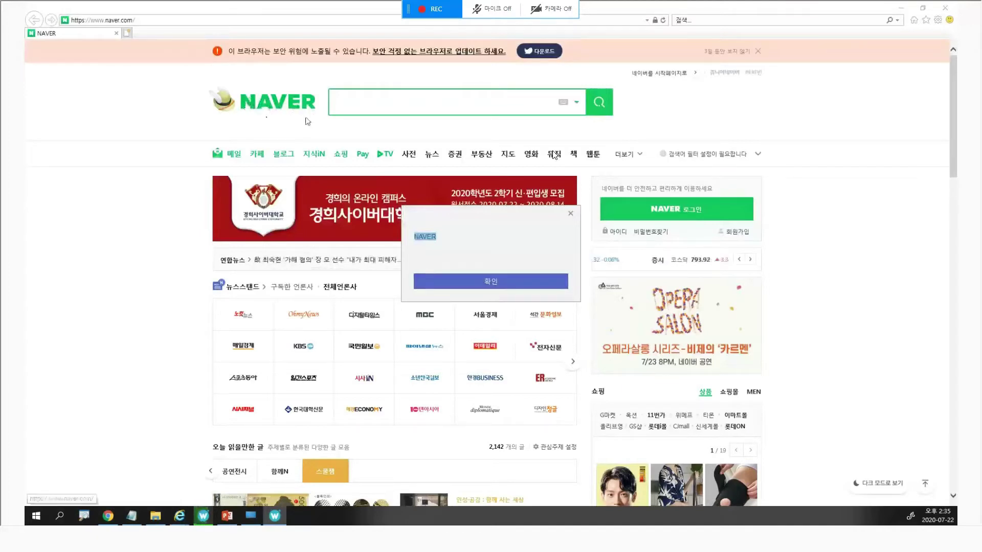
{"action": "left_click", "coordinate": [258, 105]}
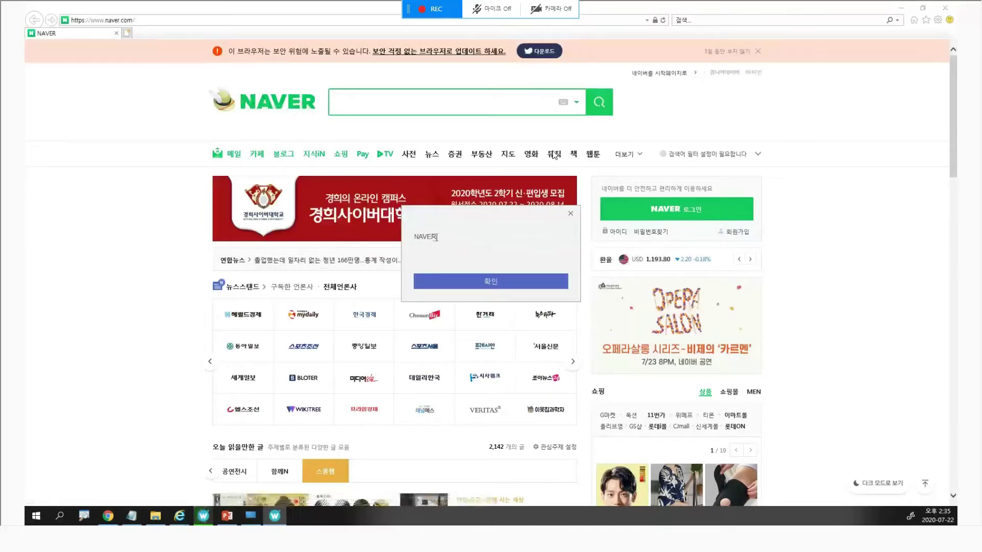
{"action": "left_click_drag", "start_coordinate": [438, 237], "coordinate": [399, 241]}
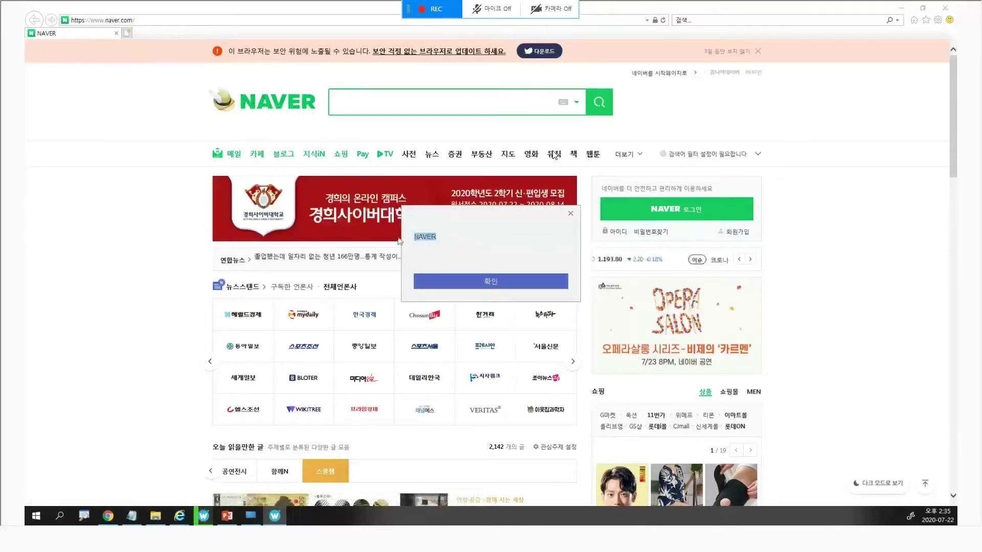
{"action": "left_click", "coordinate": [490, 281]}
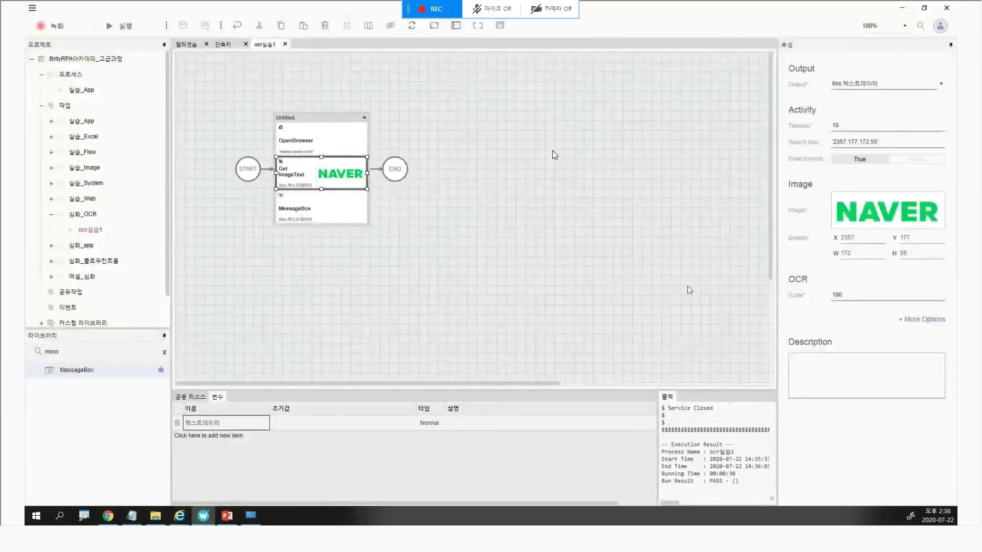
Step: Review the properties of the OpenBrowser, GetImageText and MessageBox activities and clear the library search
{"action": "left_click", "coordinate": [327, 152]}
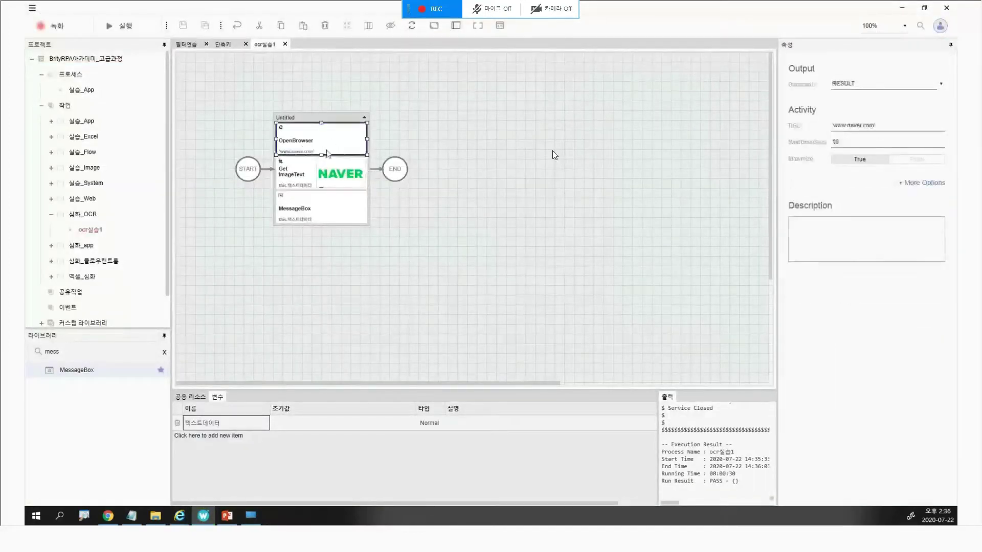
{"action": "left_click", "coordinate": [327, 166]}
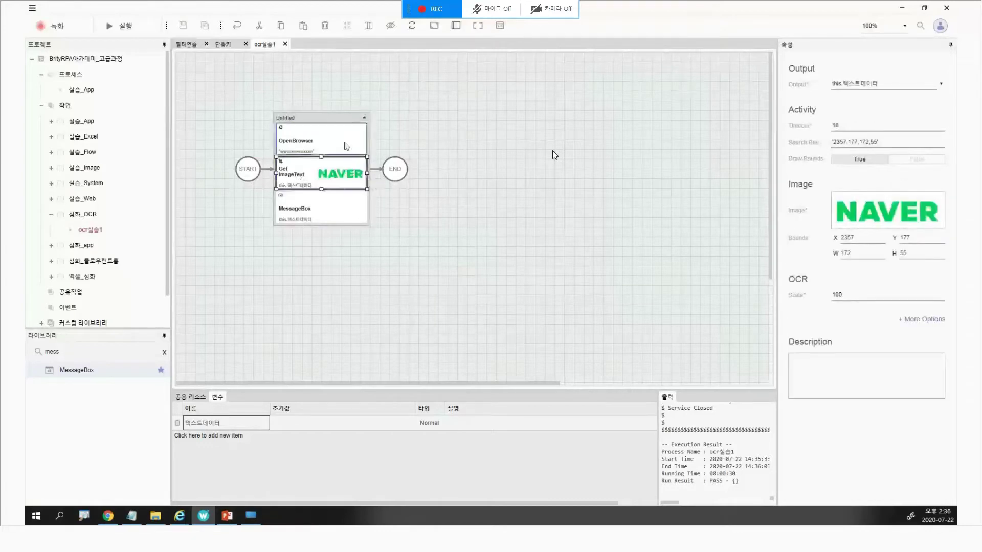
{"action": "left_click", "coordinate": [351, 212]}
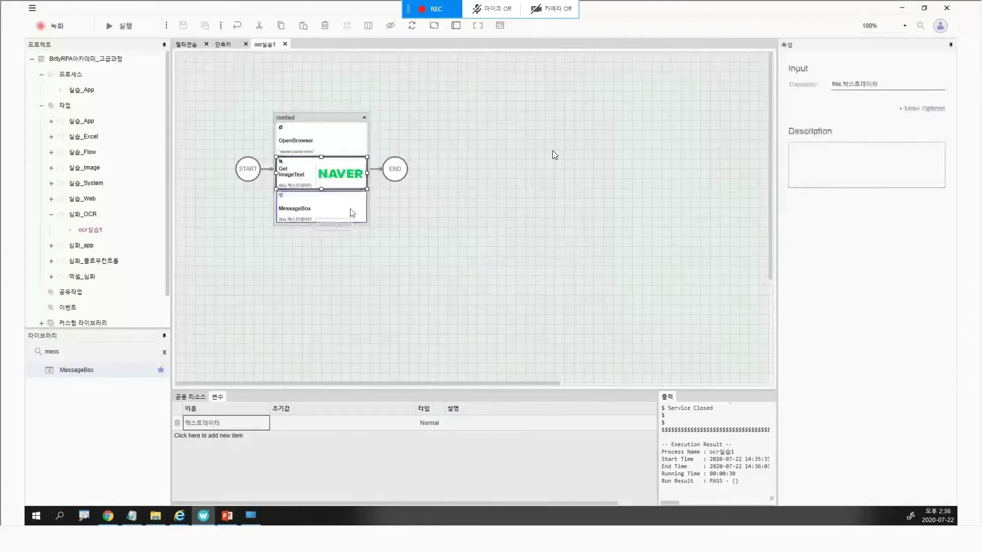
{"action": "left_click", "coordinate": [348, 174]}
{"action": "left_click", "coordinate": [349, 146]}
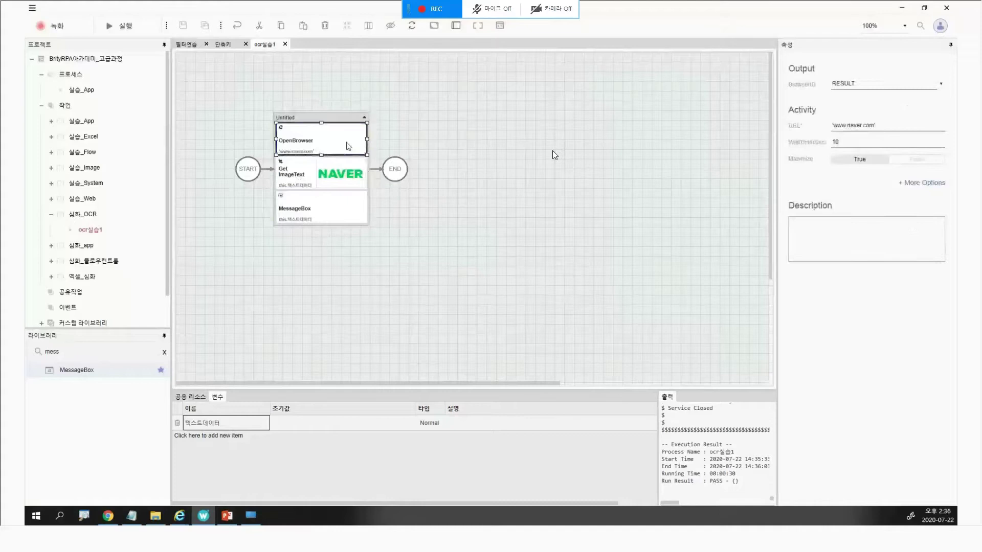
{"action": "left_click", "coordinate": [350, 173]}
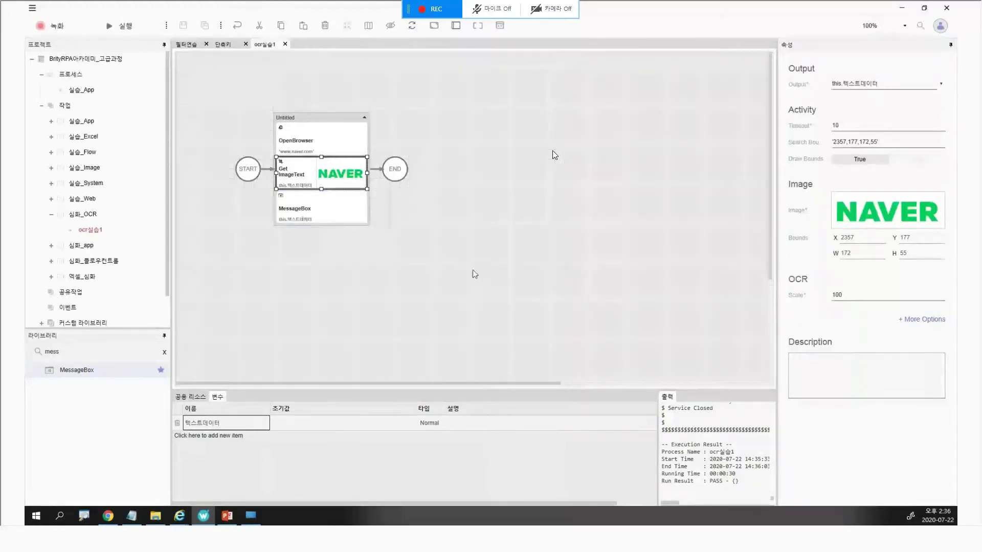
{"action": "left_click", "coordinate": [333, 144]}
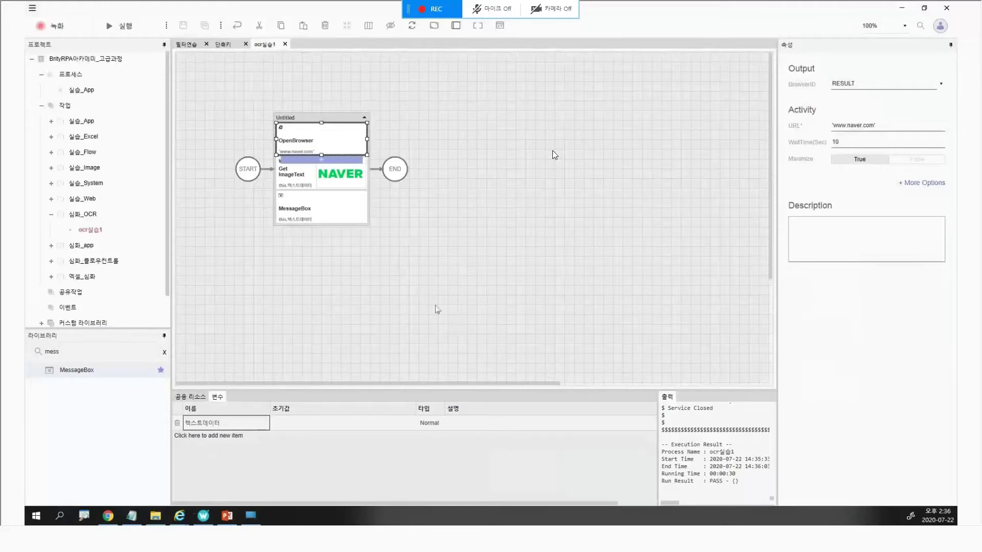
{"action": "left_click", "coordinate": [164, 352]}
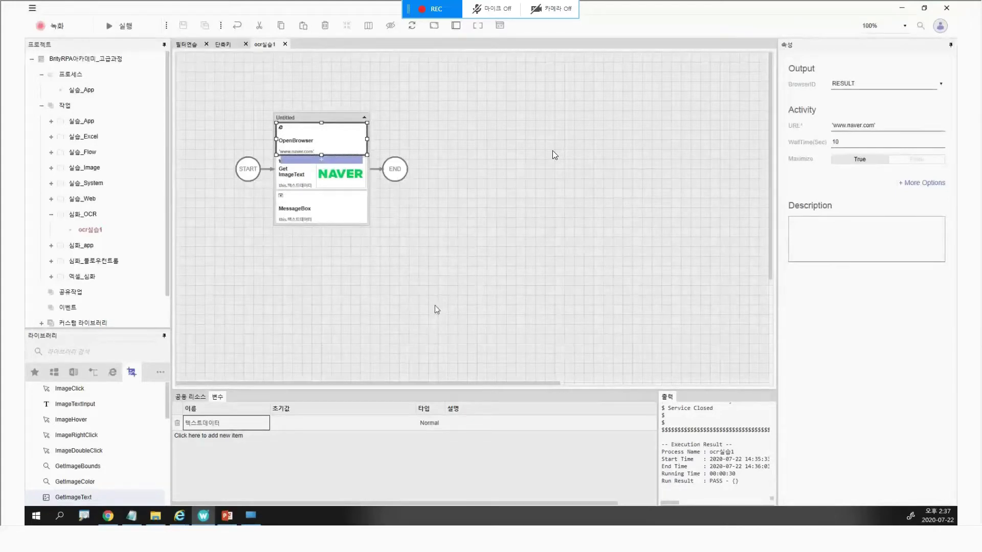
{"action": "left_click", "coordinate": [346, 184]}
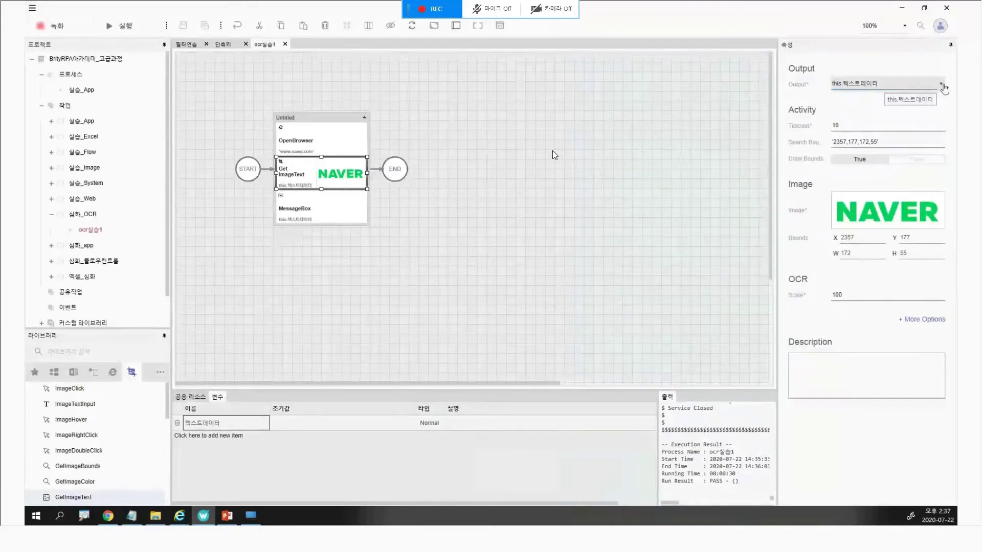
{"action": "left_click", "coordinate": [339, 147]}
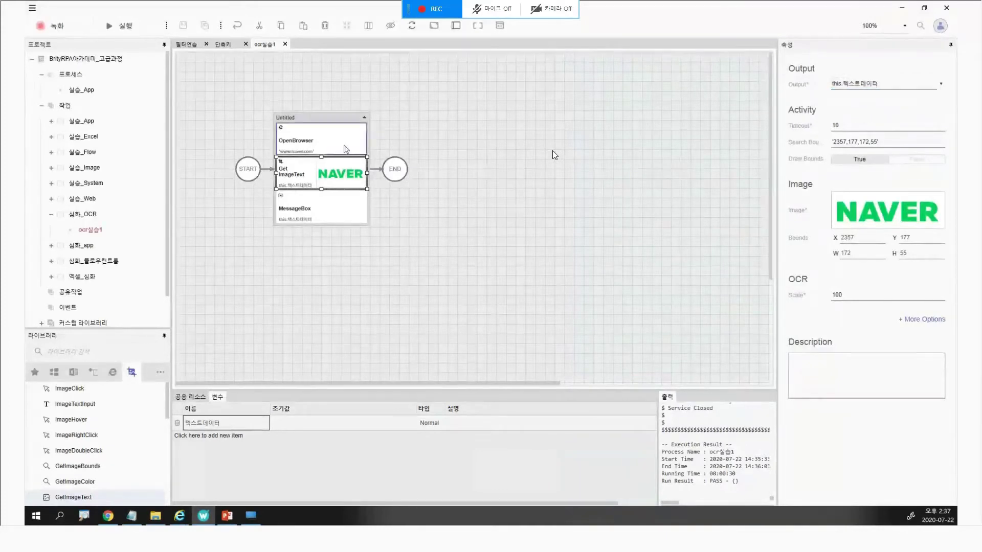
Step: Close the NAVER Internet Explorer window left open by the test run
{"action": "right_click", "coordinate": [180, 516]}
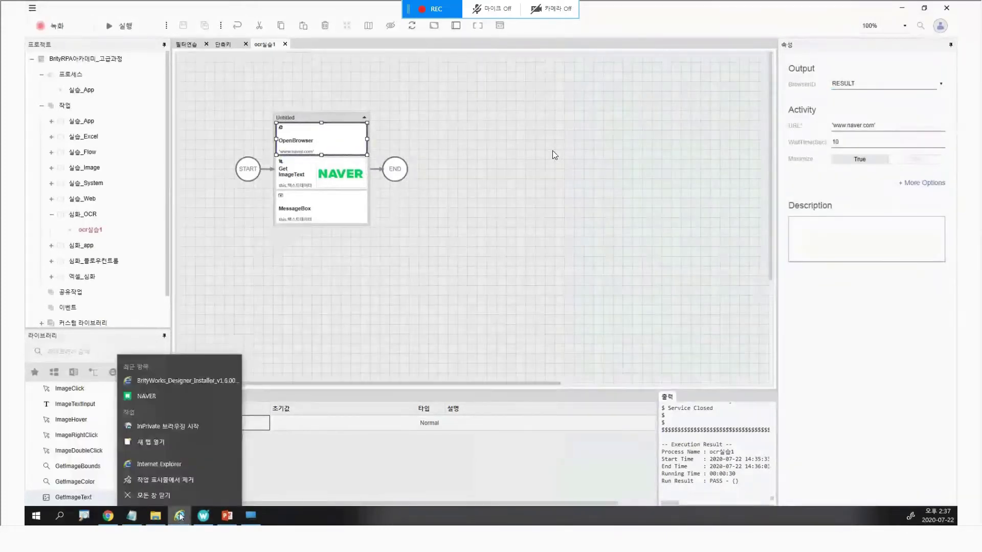
{"action": "left_click", "coordinate": [180, 517]}
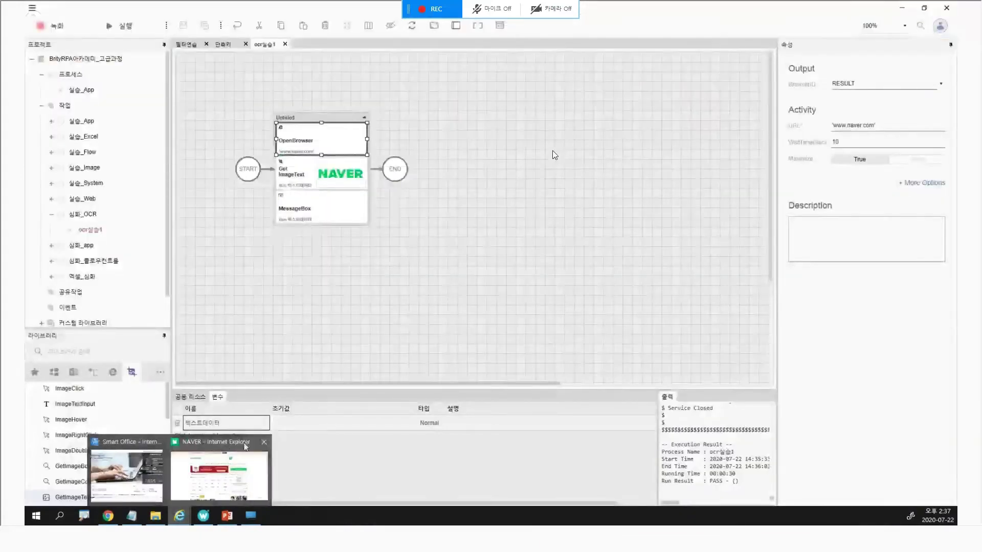
{"action": "left_click", "coordinate": [264, 444]}
{"action": "left_click", "coordinate": [397, 305]}
Step: Insert a CloseBrowser activity directly below MessageBox and check its BrowserID against the OpenBrowser output
{"action": "left_click", "coordinate": [96, 352]}
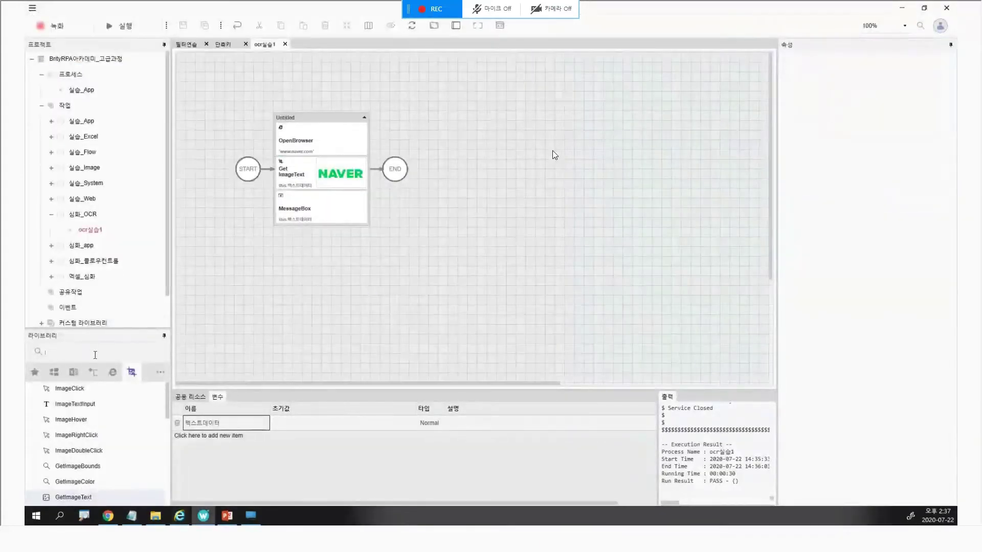
{"action": "type", "text": "closeb"}
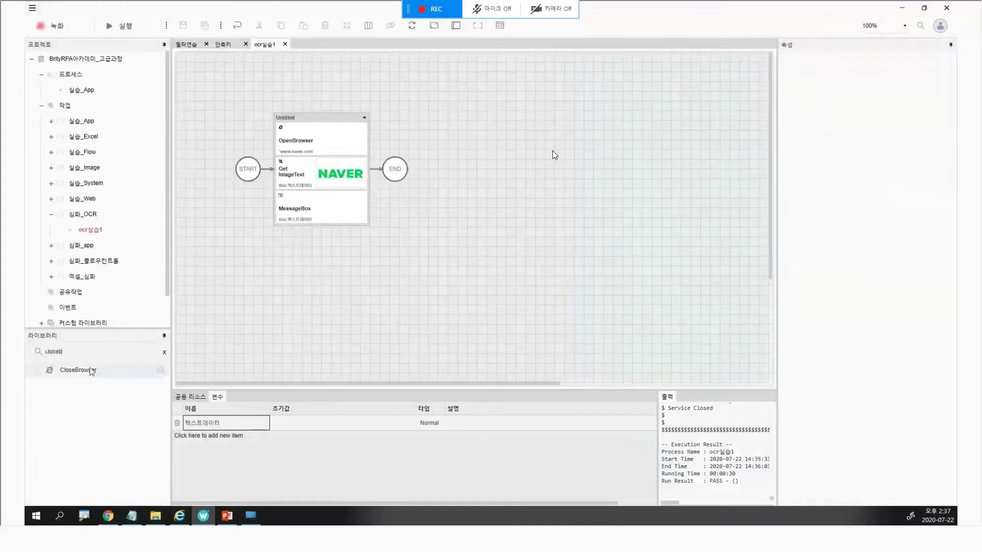
{"action": "left_click_drag", "start_coordinate": [76, 370], "coordinate": [330, 230]}
{"action": "left_click", "coordinate": [321, 150]}
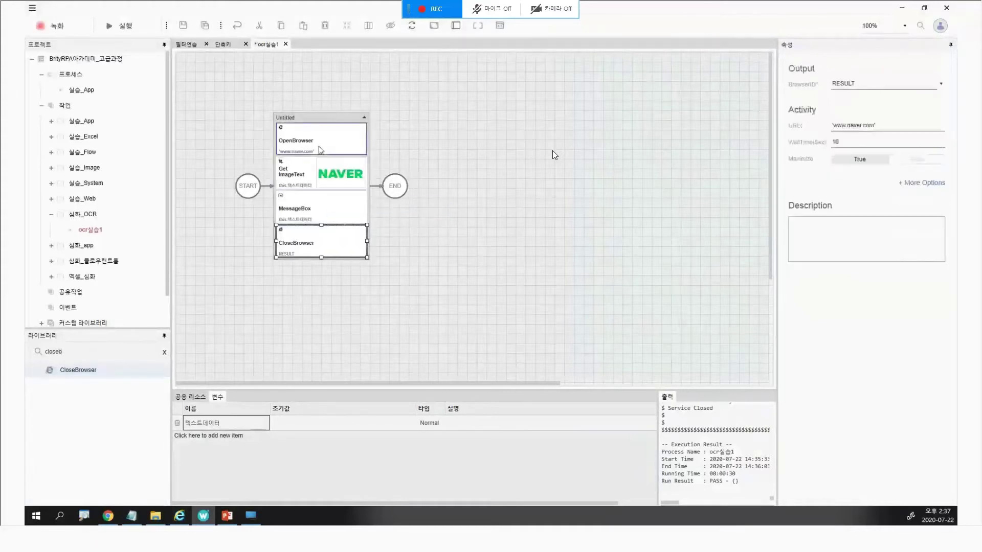
{"action": "left_click", "coordinate": [315, 256]}
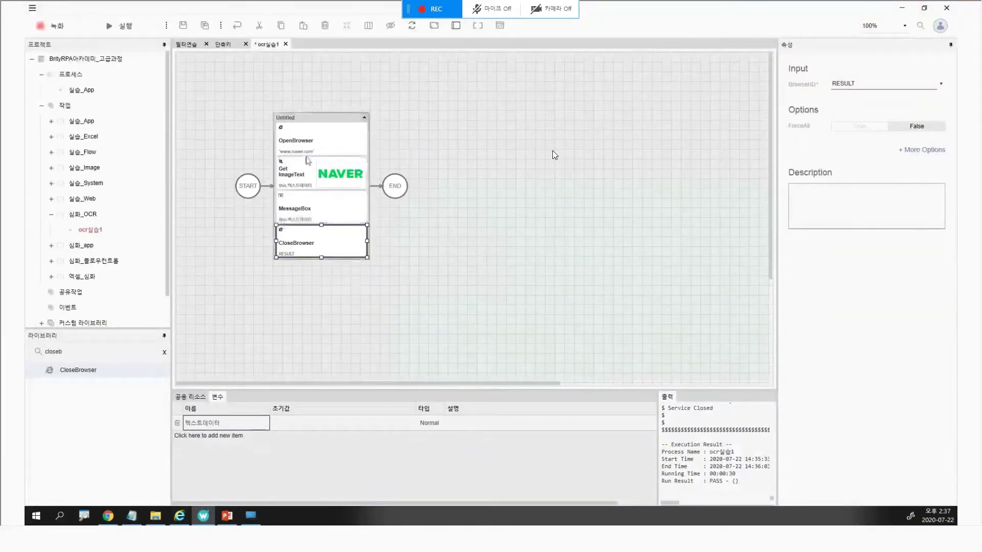
Step: Rerun the ocr실습1 task with CloseBrowser included and confirm the message box so the run finishes
{"action": "left_click", "coordinate": [360, 182]}
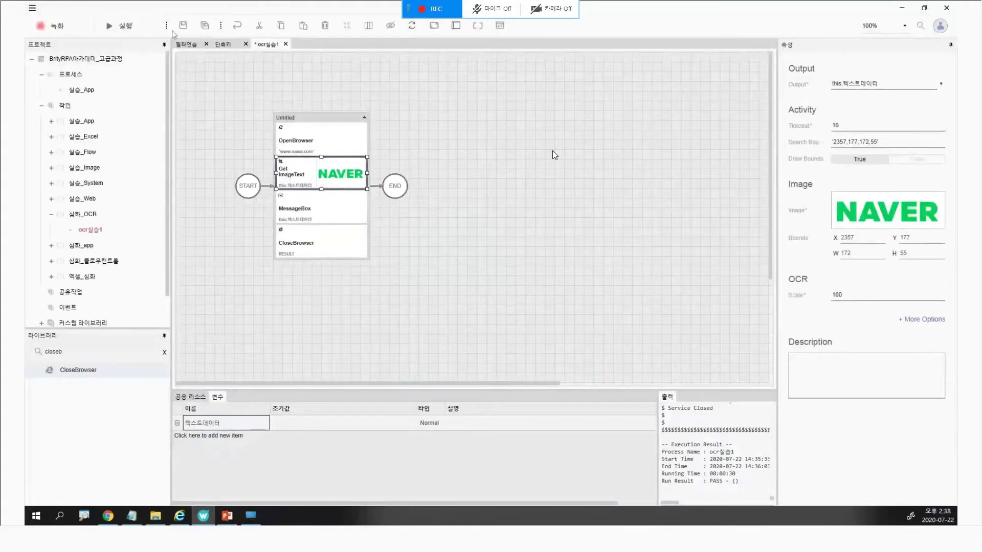
{"action": "key", "text": "alt+Tab"}
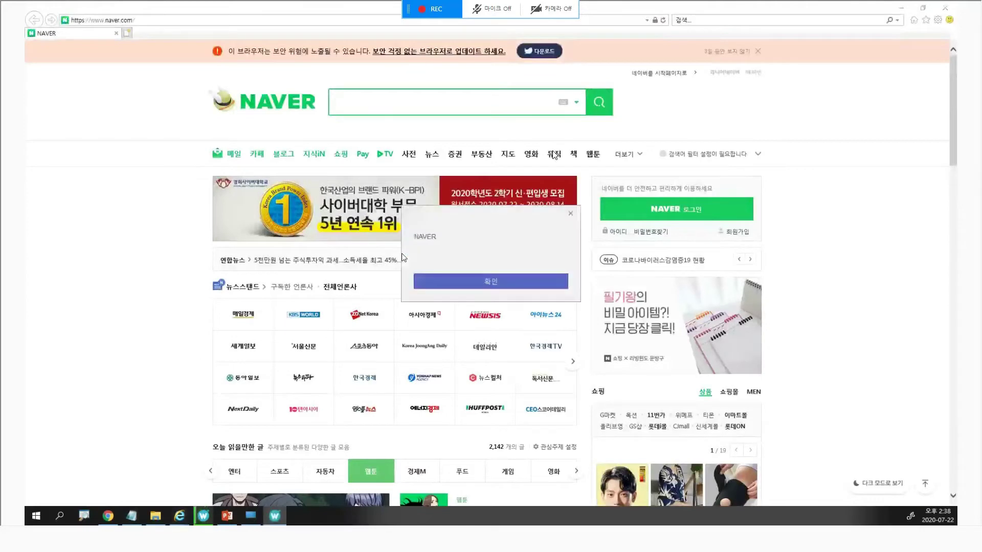
{"action": "left_click", "coordinate": [523, 281]}
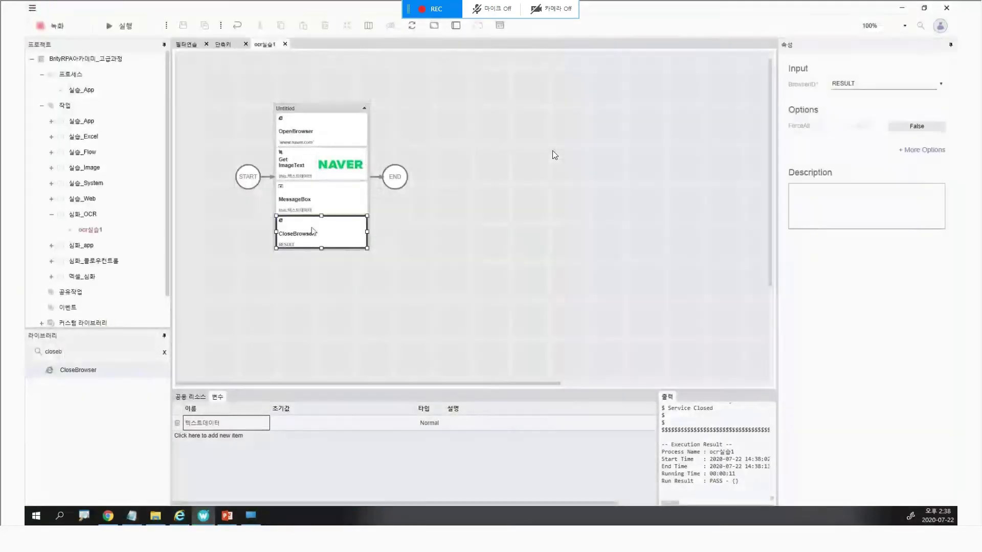
Step: Widen the properties area and examine the settings of MessageBox, GetImageText with its OCR scale, and OpenBrowser
{"action": "left_click", "coordinate": [326, 207]}
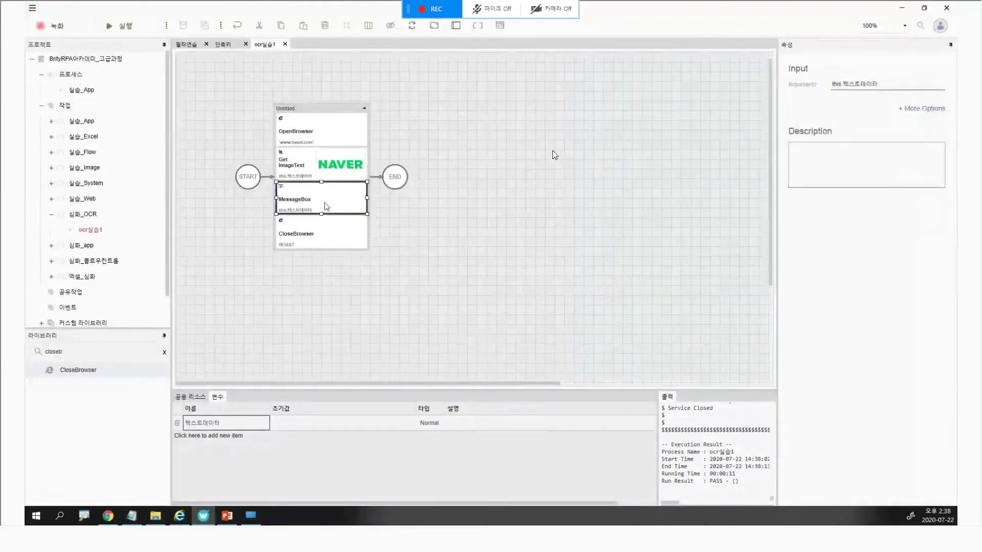
{"action": "left_click", "coordinate": [299, 176]}
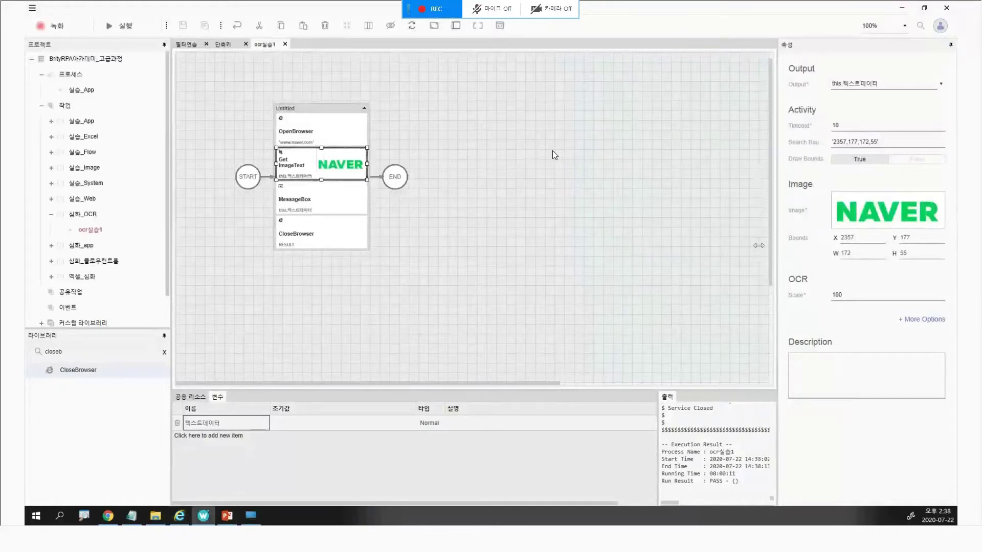
{"action": "left_click_drag", "start_coordinate": [777, 245], "coordinate": [757, 247]}
{"action": "left_click", "coordinate": [666, 248]}
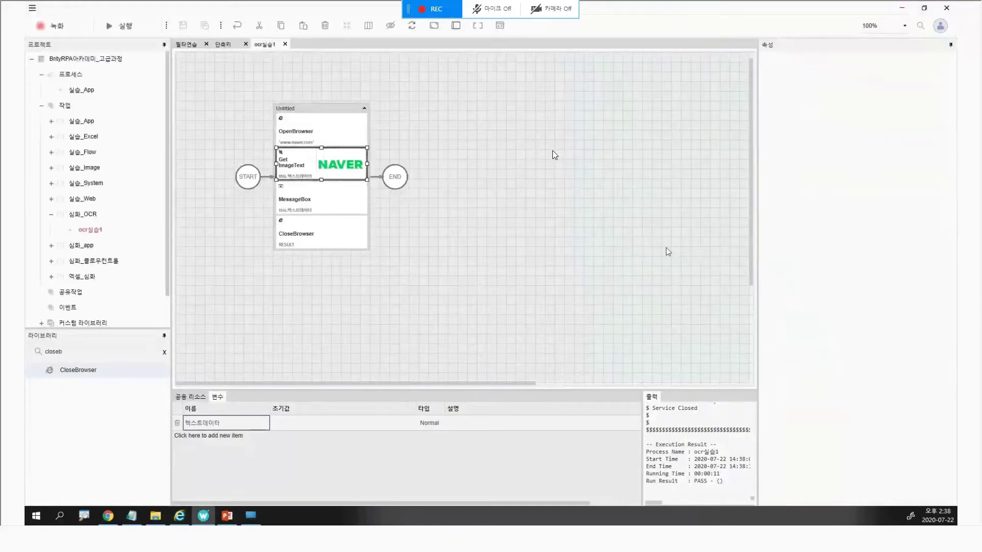
{"action": "left_click", "coordinate": [340, 164]}
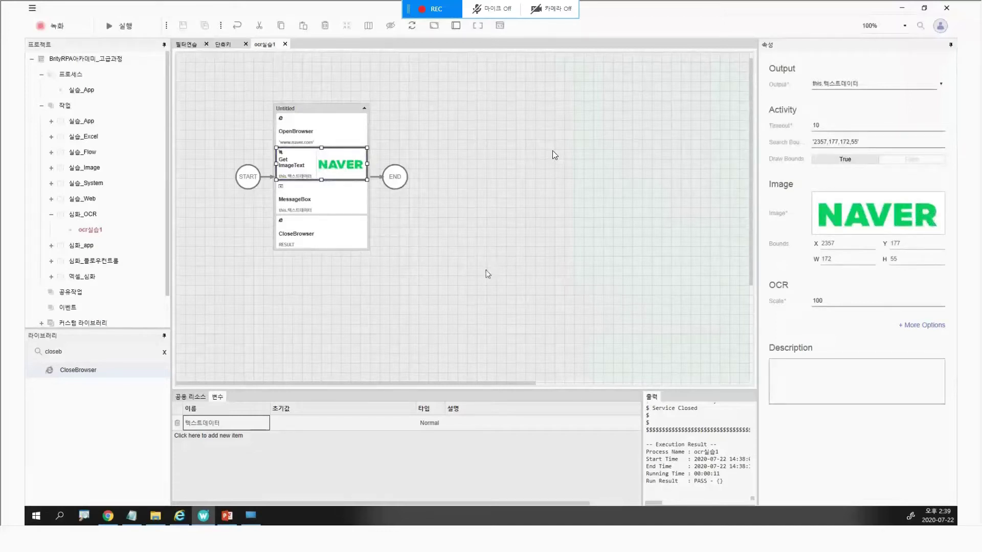
{"action": "left_click", "coordinate": [826, 304]}
{"action": "left_click", "coordinate": [324, 129]}
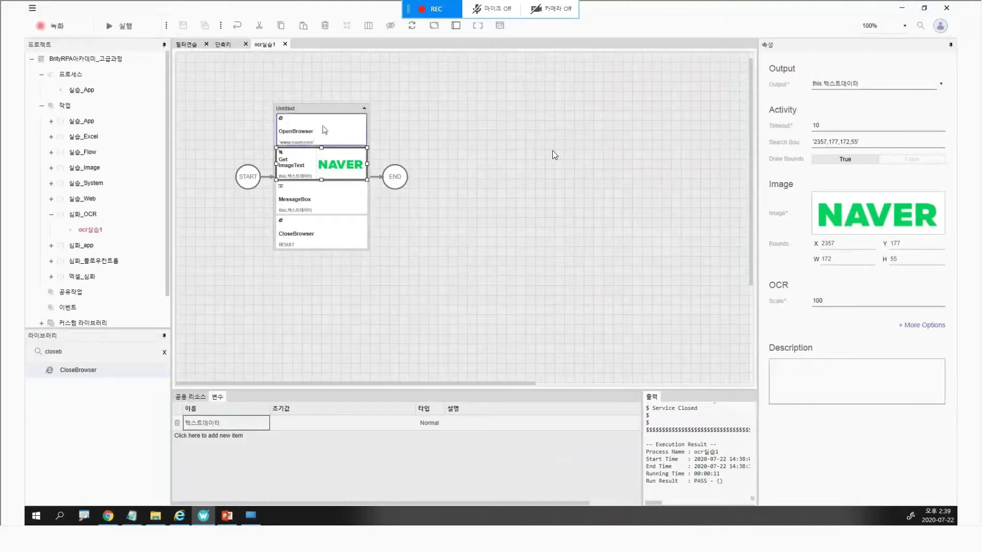
{"action": "left_click", "coordinate": [298, 167]}
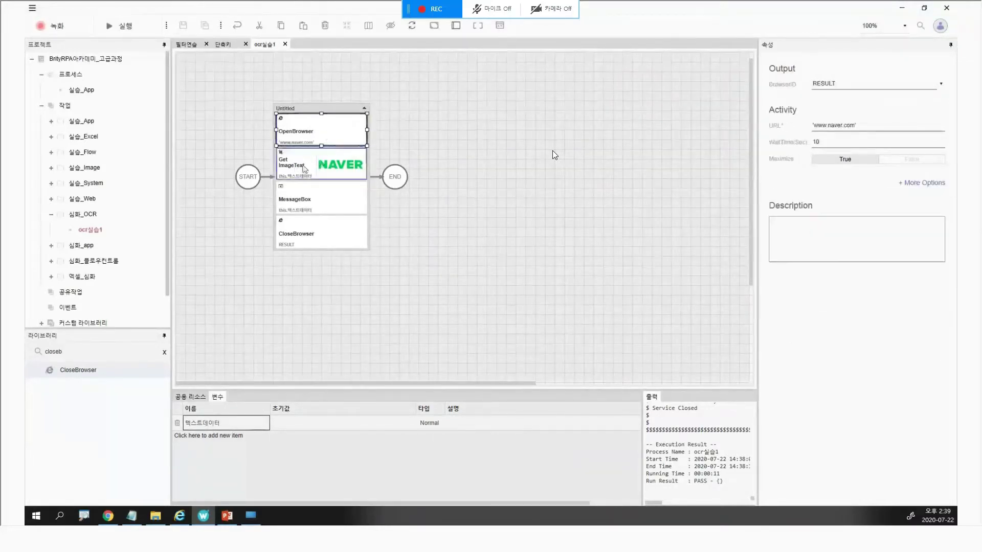
{"action": "left_click_drag", "start_coordinate": [302, 168], "coordinate": [374, 171]}
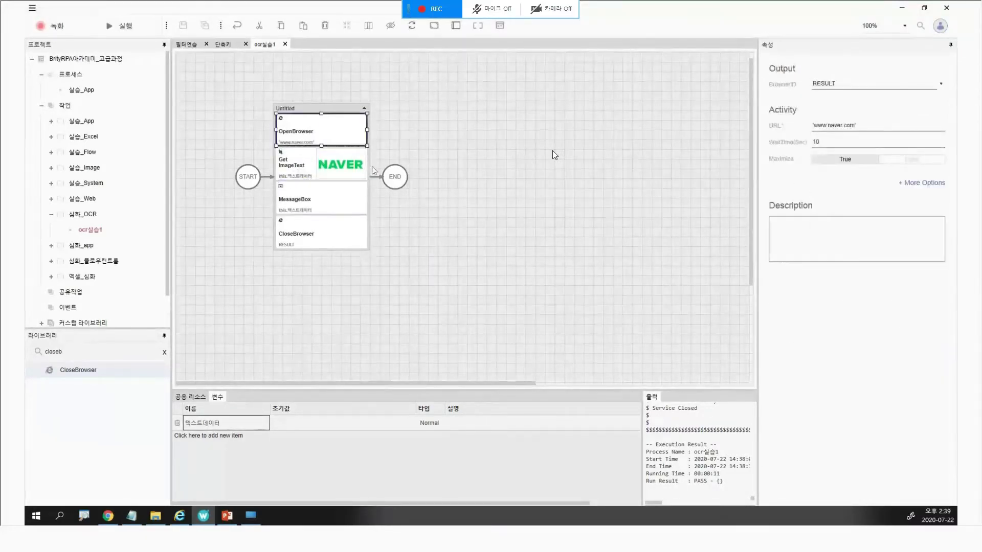
Step: Select GetImageText, switch to the Notepad notes and set off the ABBYY OCR processImage URL with a blank line above it
{"action": "left_click", "coordinate": [304, 174]}
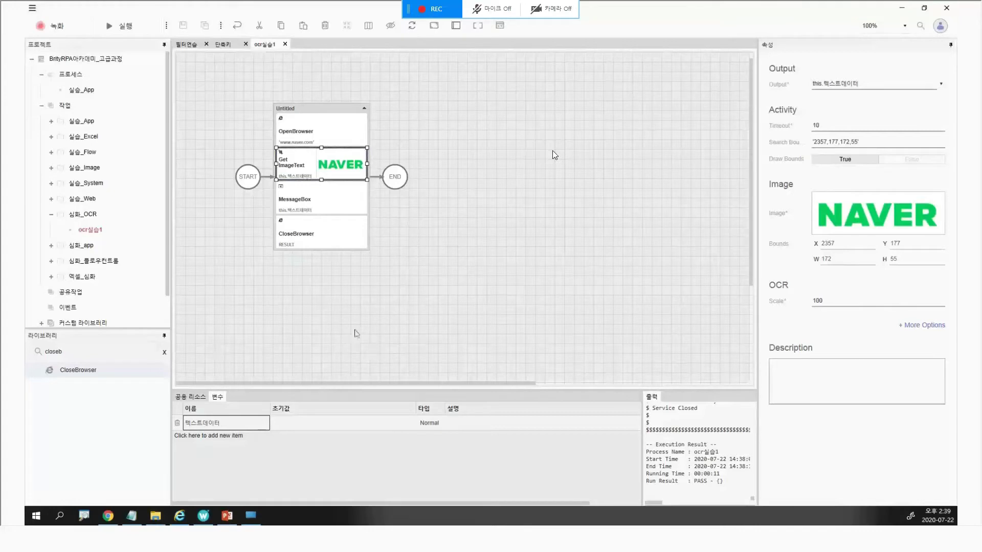
{"action": "left_click", "coordinate": [135, 517]}
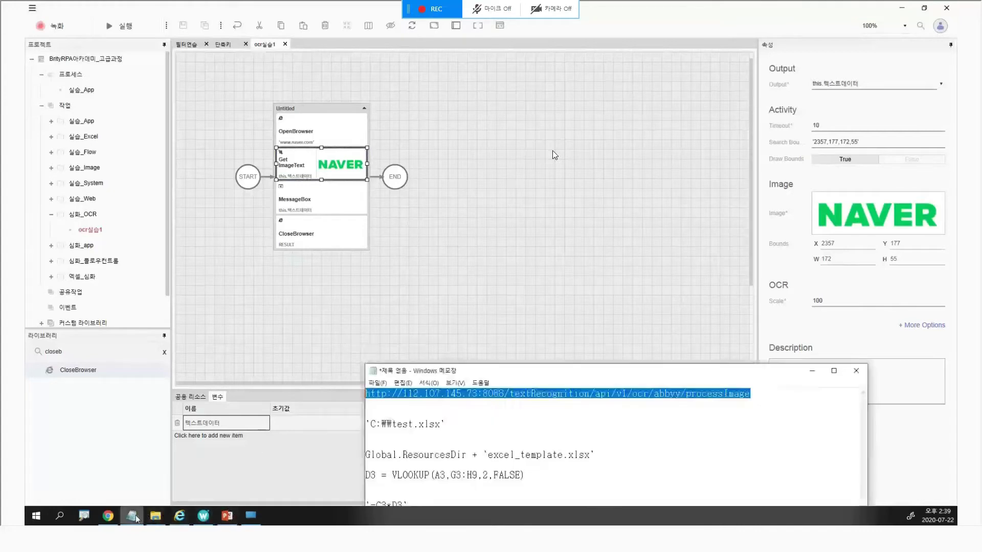
{"action": "left_click_drag", "start_coordinate": [460, 371], "coordinate": [482, 287]}
{"action": "left_click", "coordinate": [780, 311]}
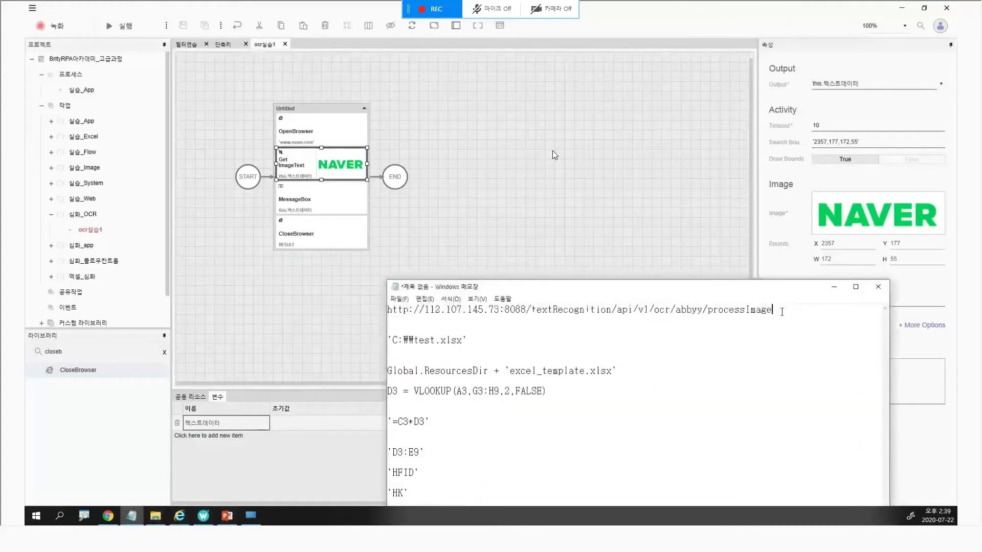
{"action": "key", "text": "Home"}
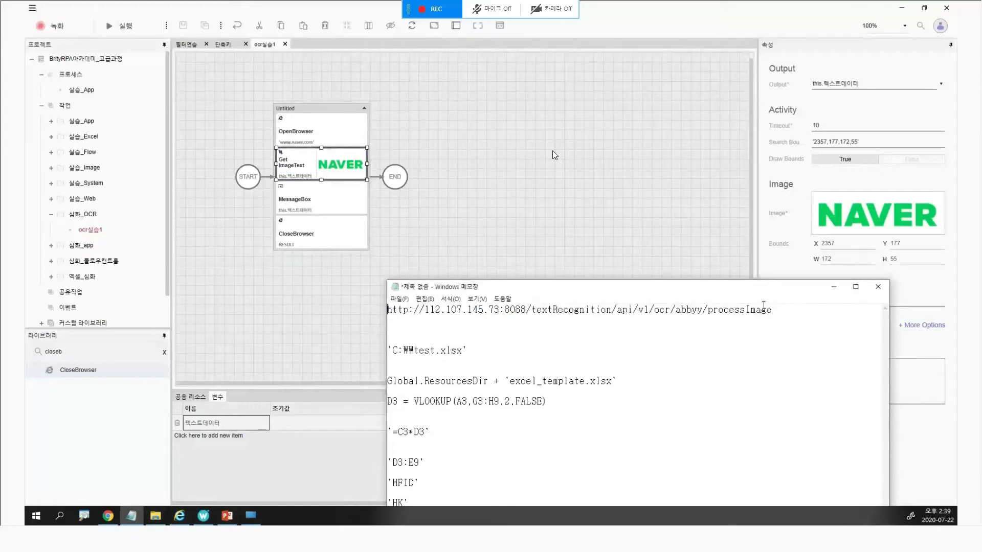
{"action": "key", "text": "Return"}
{"action": "key", "text": "shift+Down"}
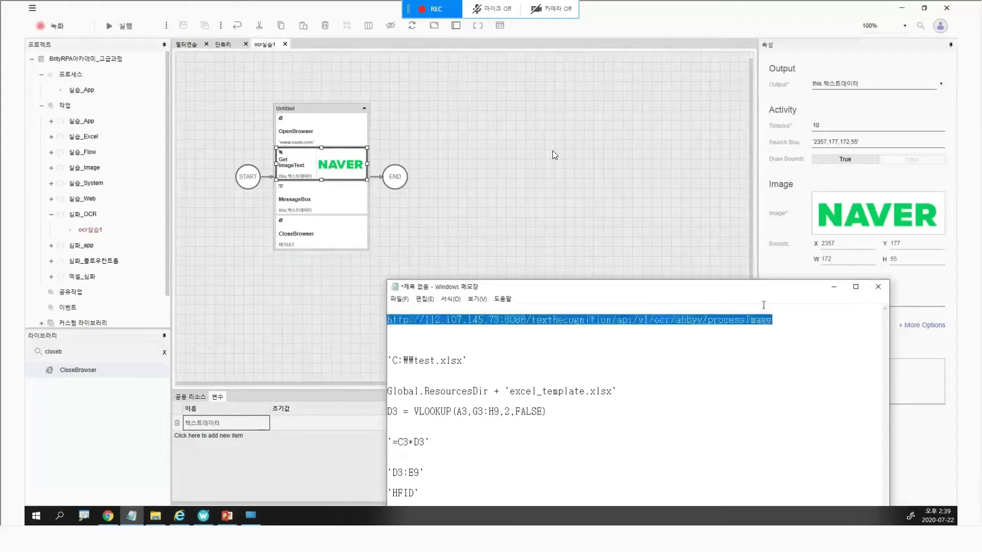
Step: Move the notes clear of GetImageText's properties, examine the OCR processImage URL beside them, and return to Brity RPA
{"action": "left_click", "coordinate": [787, 319]}
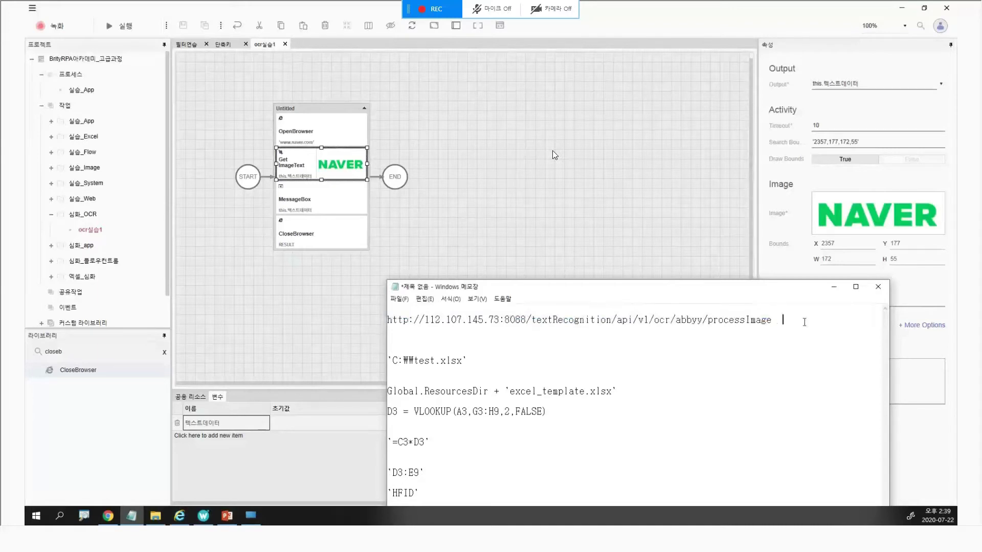
{"action": "key", "text": "Return"}
{"action": "key", "text": "BackSpace"}
{"action": "left_click_drag", "start_coordinate": [616, 292], "coordinate": [489, 293]}
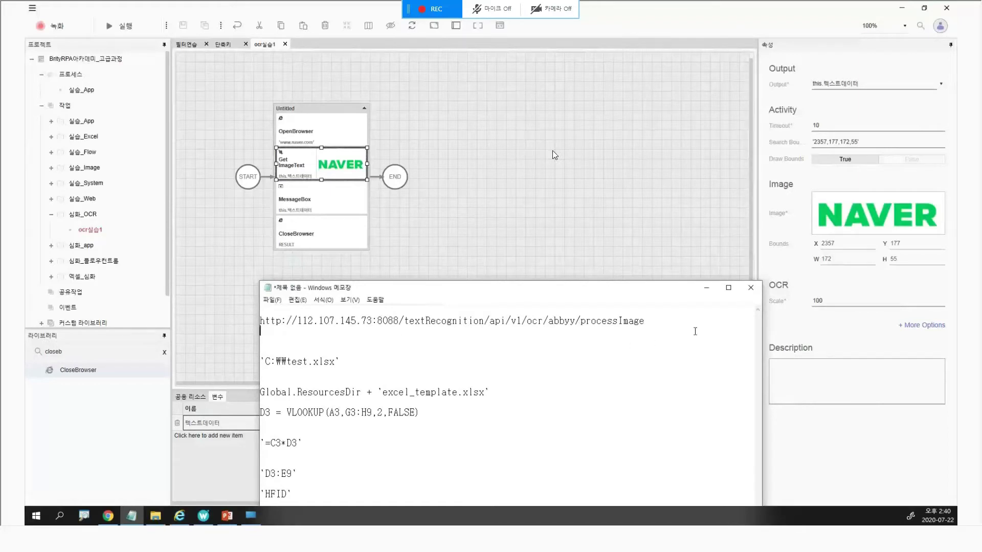
{"action": "left_click", "coordinate": [678, 317]}
{"action": "left_click", "coordinate": [463, 221]}
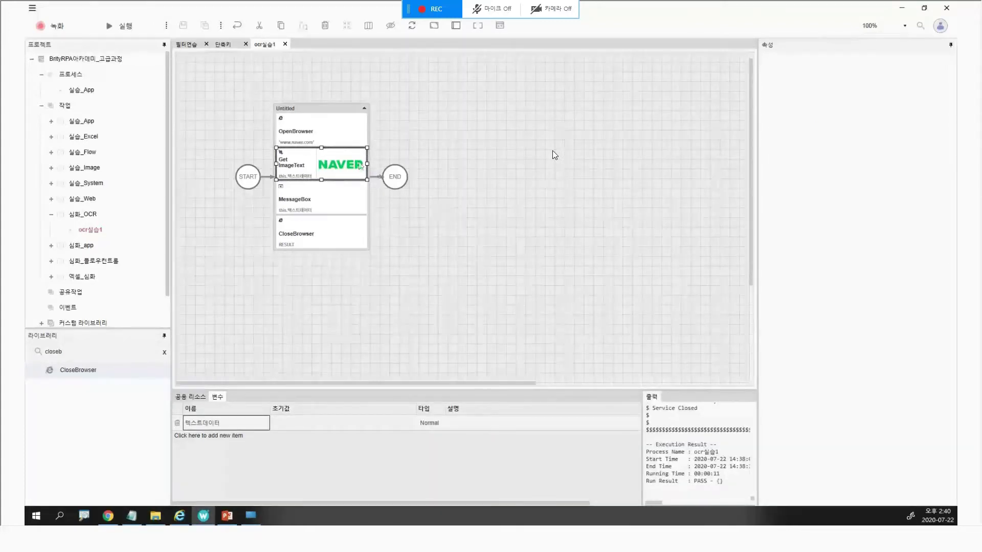
Step: Create a new task named ocr실습2 in the 심화_OCR group and select it in the project tree
{"action": "mouse_move", "coordinate": [181, 519]}
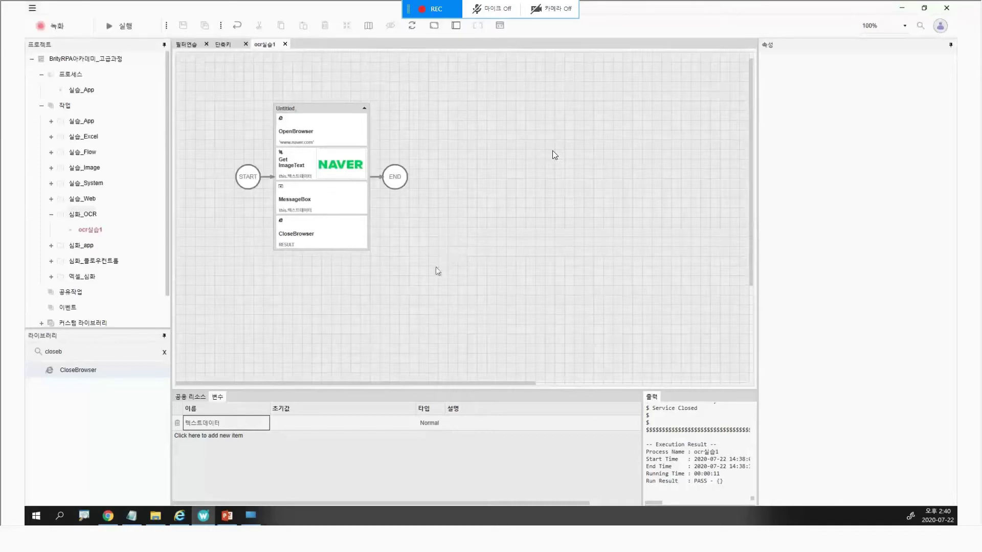
{"action": "scroll", "coordinate": [128, 271], "scroll_direction": "down", "scroll_amount": 1}
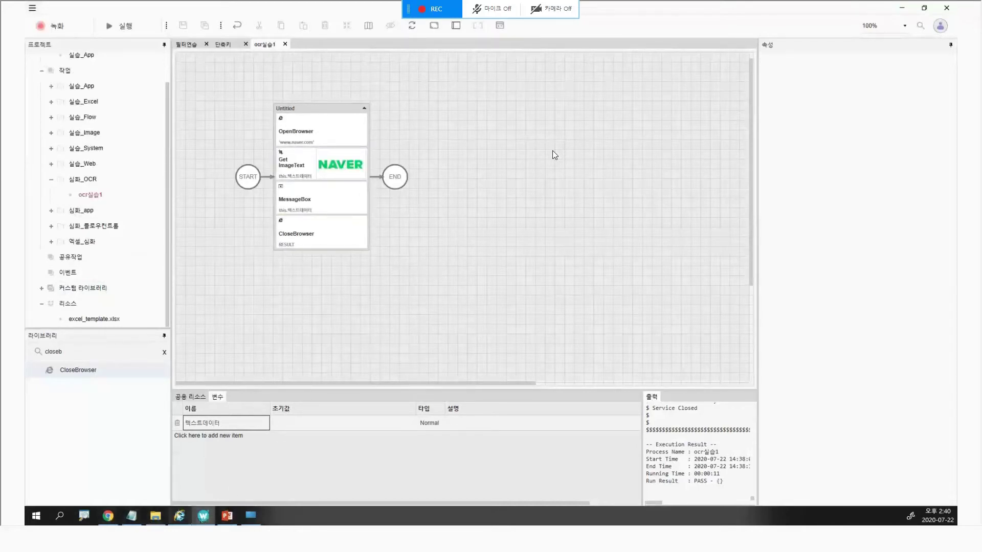
{"action": "mouse_move", "coordinate": [179, 518]}
{"action": "left_click", "coordinate": [86, 176]}
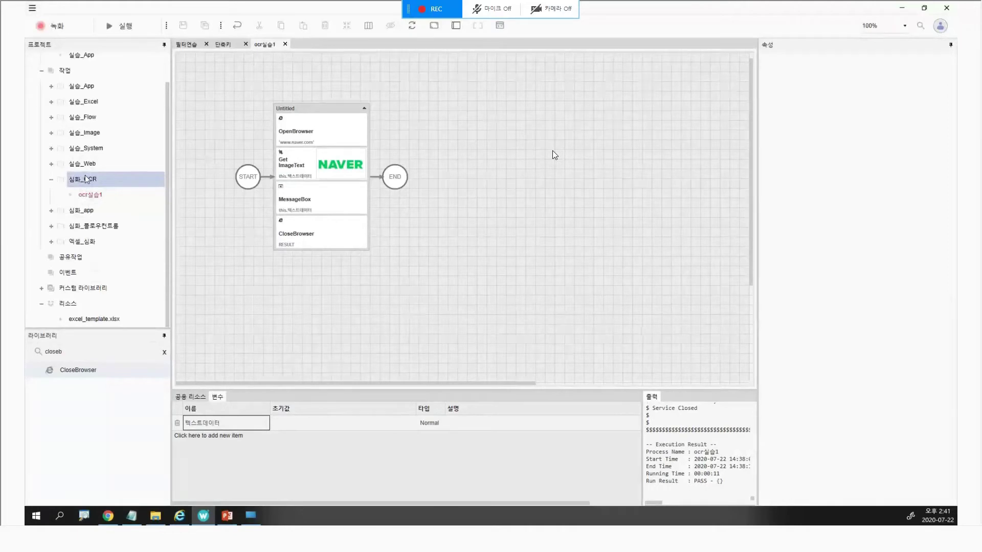
{"action": "right_click", "coordinate": [86, 178]}
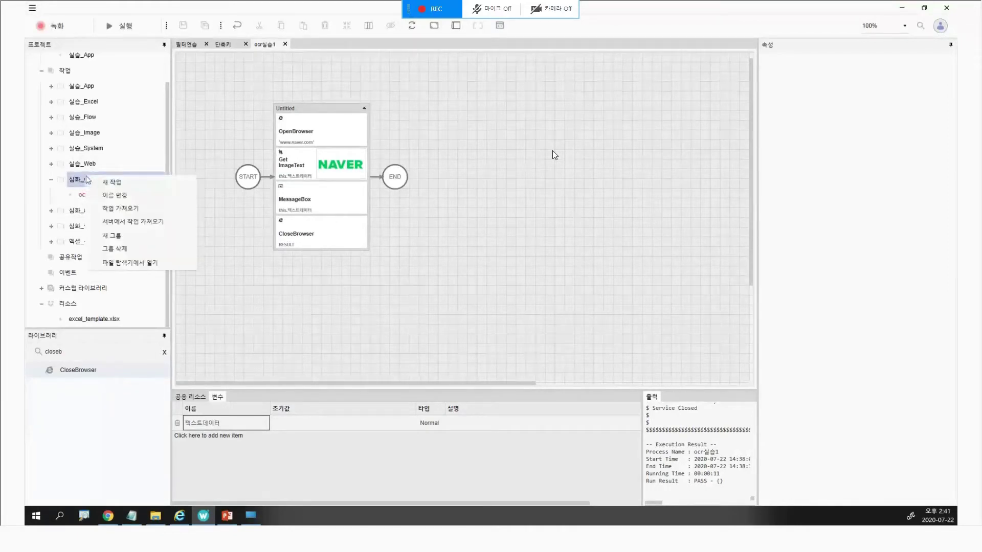
{"action": "left_click", "coordinate": [121, 183]}
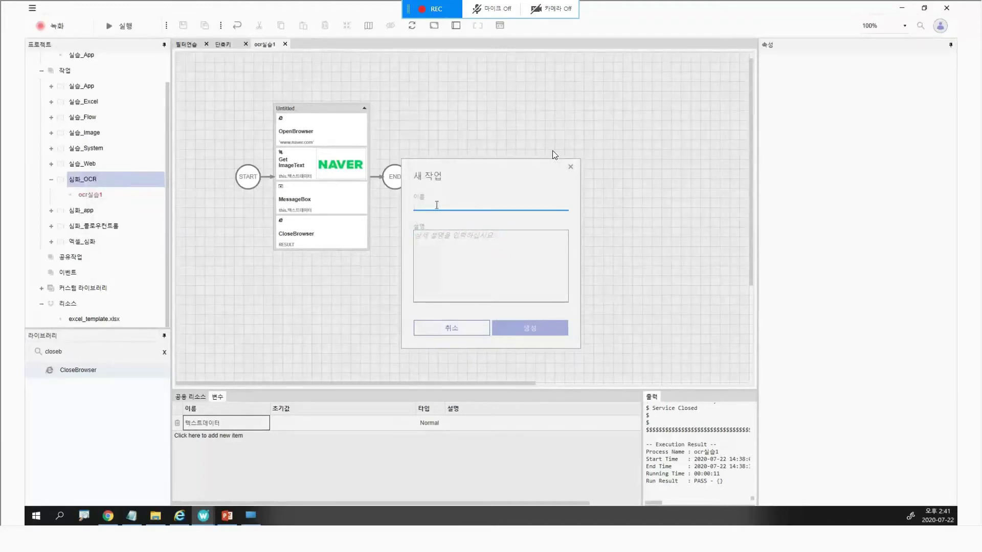
{"action": "type", "text": "ocr실"}
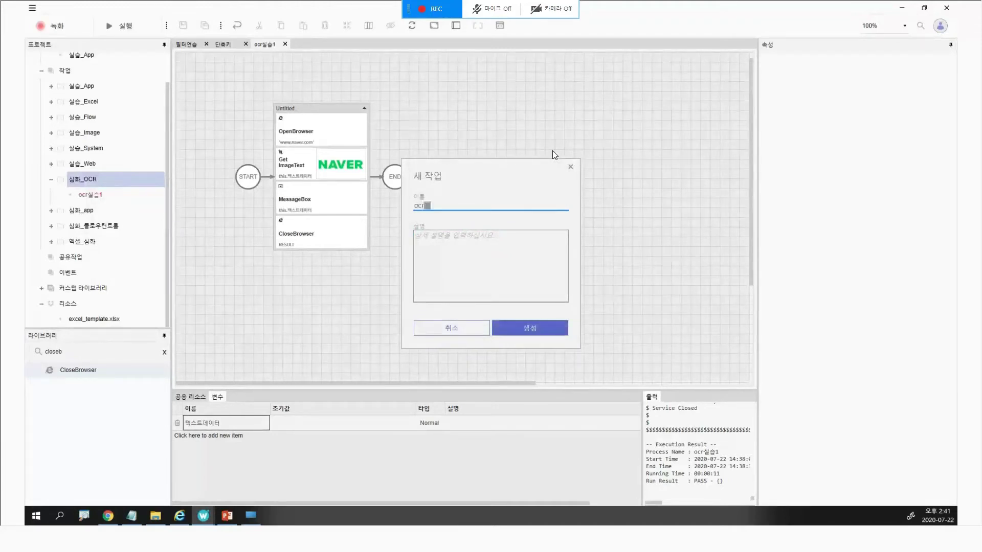
{"action": "type", "text": "습2"}
{"action": "left_click", "coordinate": [554, 330]}
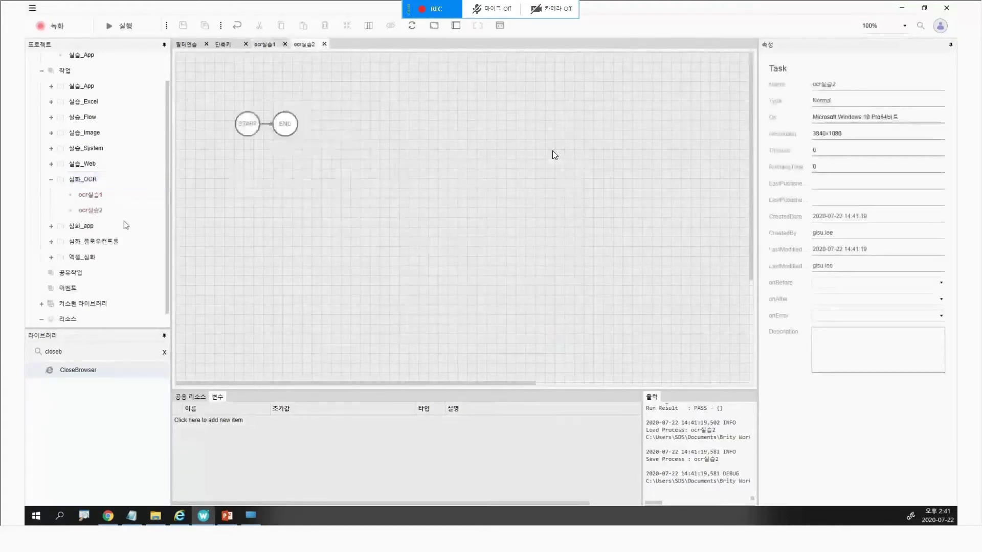
{"action": "left_click", "coordinate": [92, 214]}
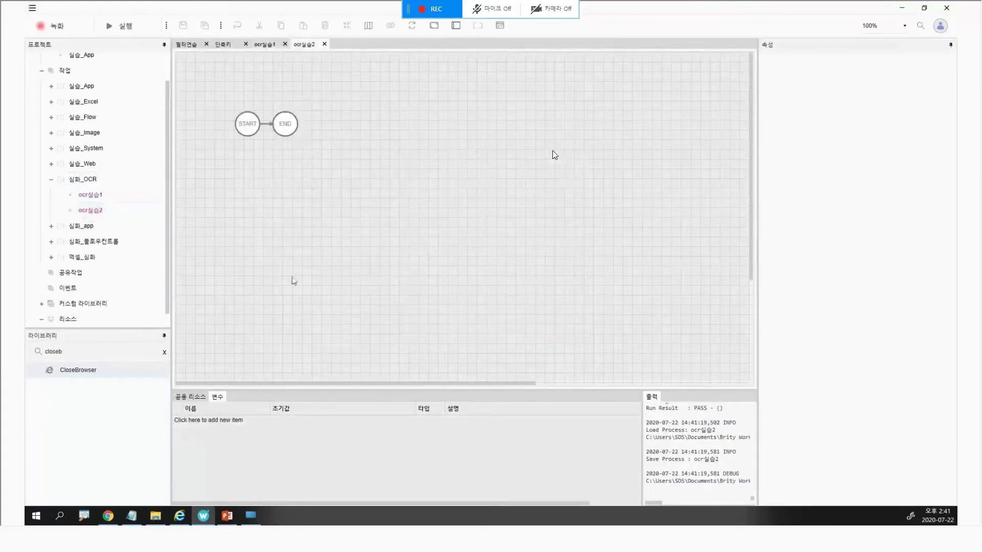
Step: Add Invoice.png from the 강사자료 folder on the desktop to the project's 리소스 resources
{"action": "scroll", "coordinate": [168, 299], "scroll_direction": "down", "scroll_amount": 1}
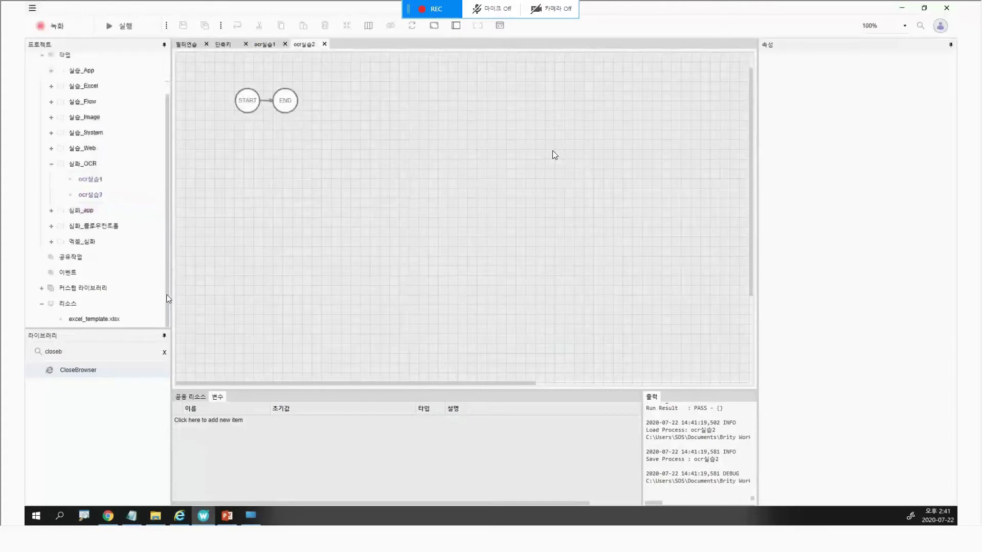
{"action": "left_click", "coordinate": [77, 307]}
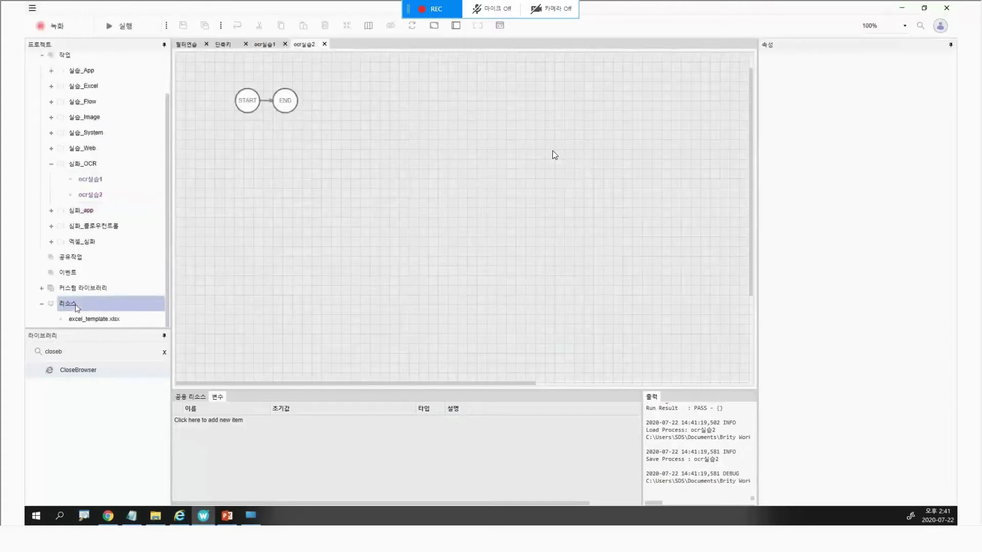
{"action": "right_click", "coordinate": [77, 307]}
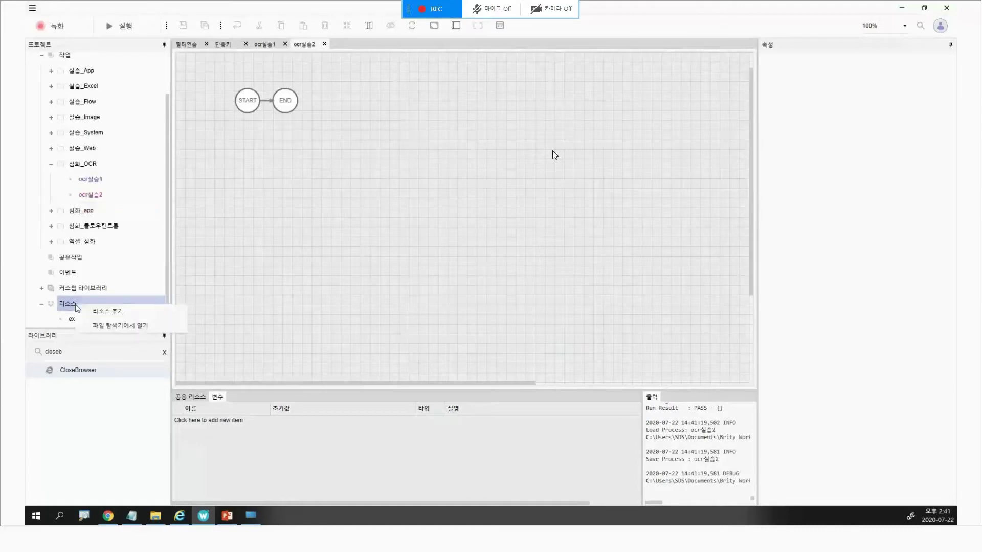
{"action": "left_click", "coordinate": [124, 316]}
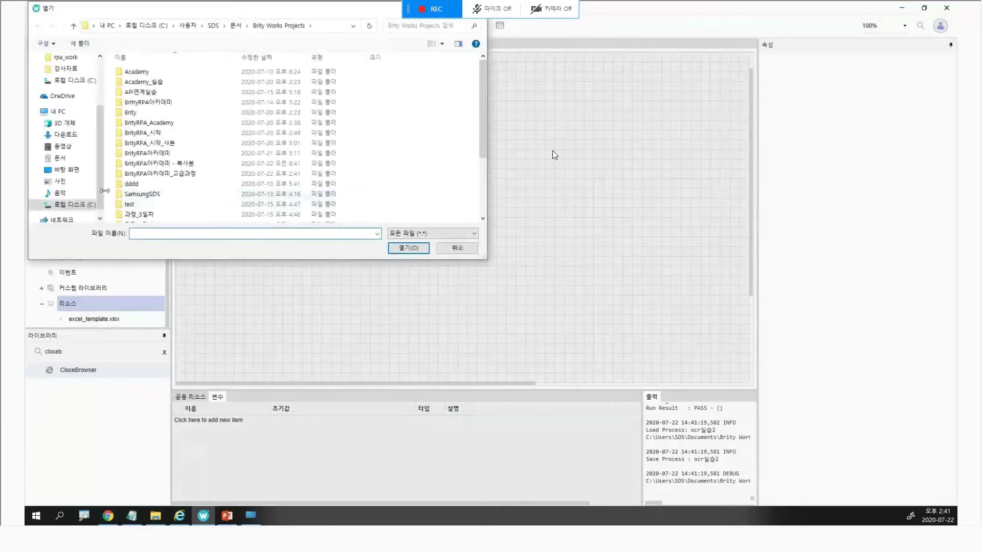
{"action": "left_click_drag", "start_coordinate": [99, 173], "coordinate": [100, 127]}
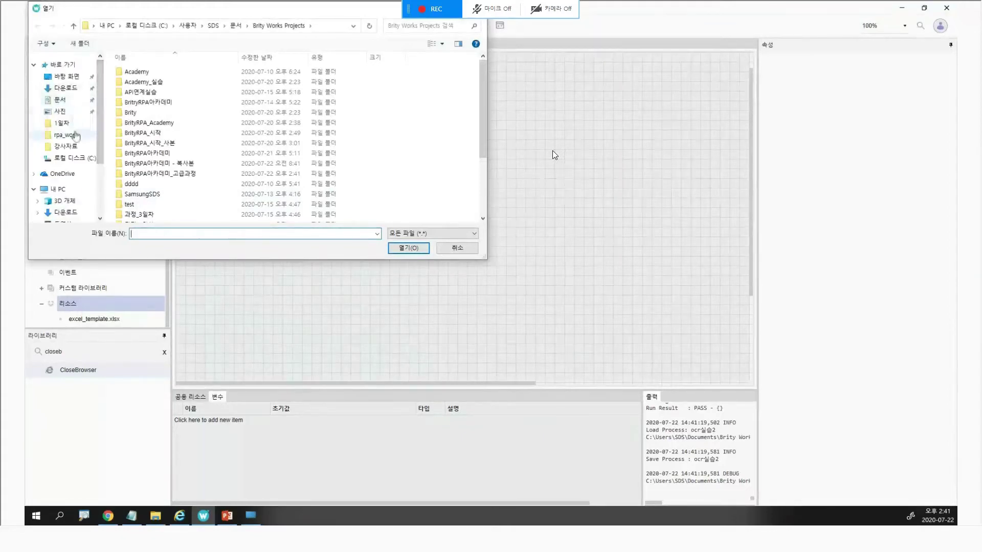
{"action": "left_click", "coordinate": [72, 147]}
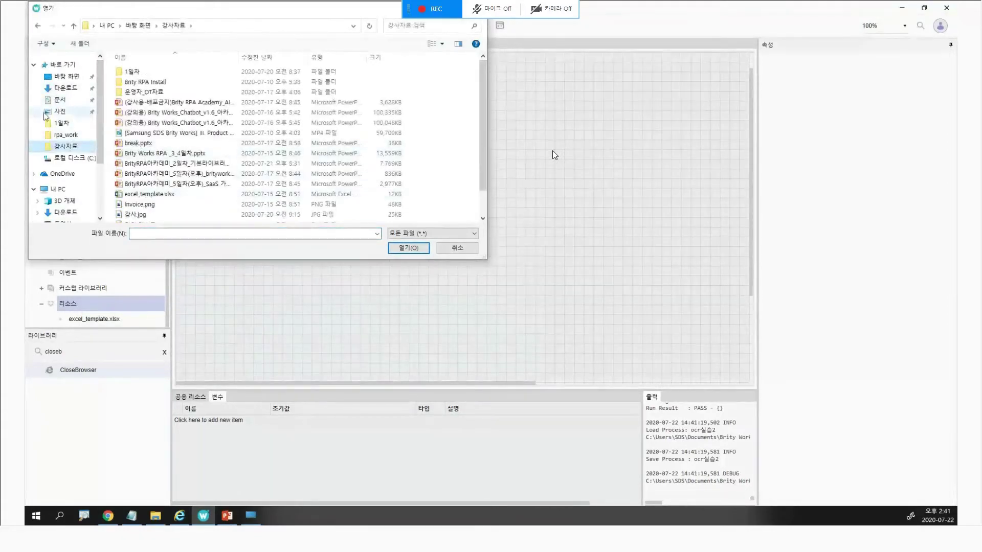
{"action": "left_click", "coordinate": [66, 77]}
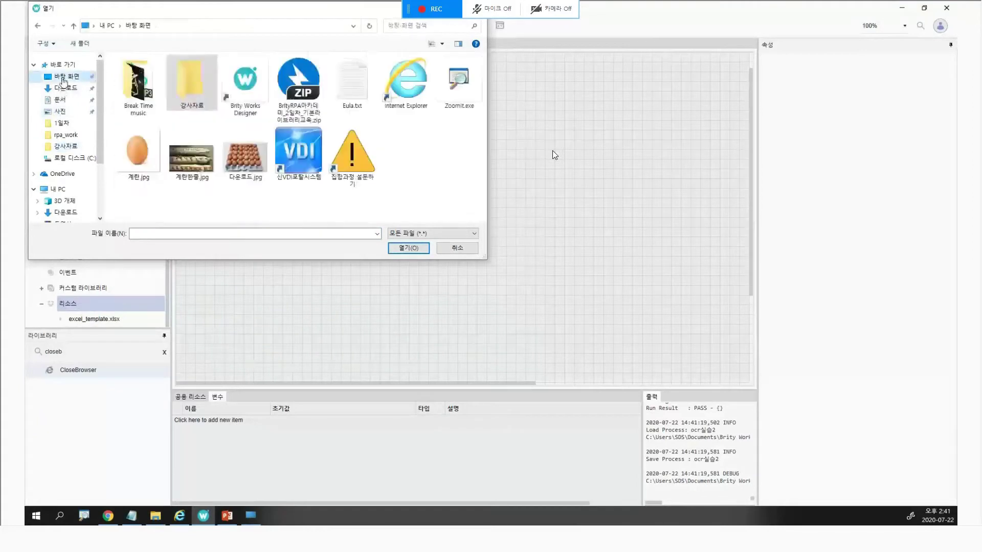
{"action": "double_click", "coordinate": [190, 83]}
{"action": "scroll", "coordinate": [192, 158], "scroll_direction": "down", "scroll_amount": 1}
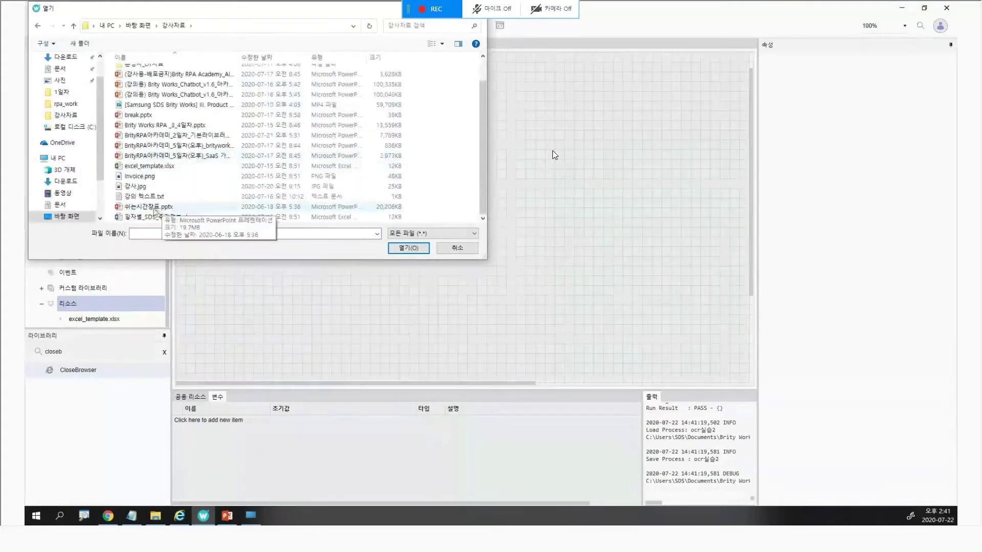
{"action": "double_click", "coordinate": [139, 177]}
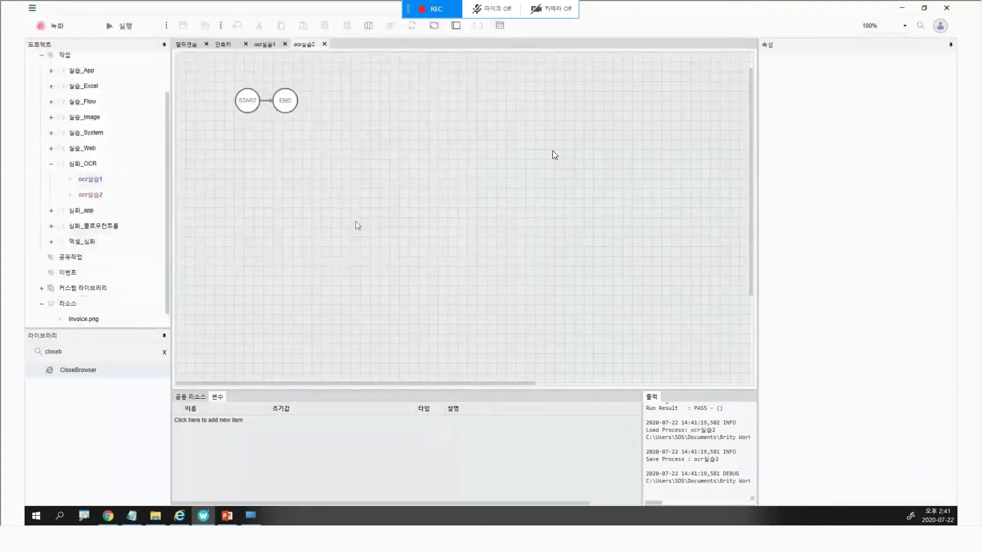
Step: Open the Invoice.png resource in the photo viewer and examine the invoice's header and item table, alternating with the empty ocr실습2 flow
{"action": "scroll", "coordinate": [138, 256], "scroll_direction": "down", "scroll_amount": 1}
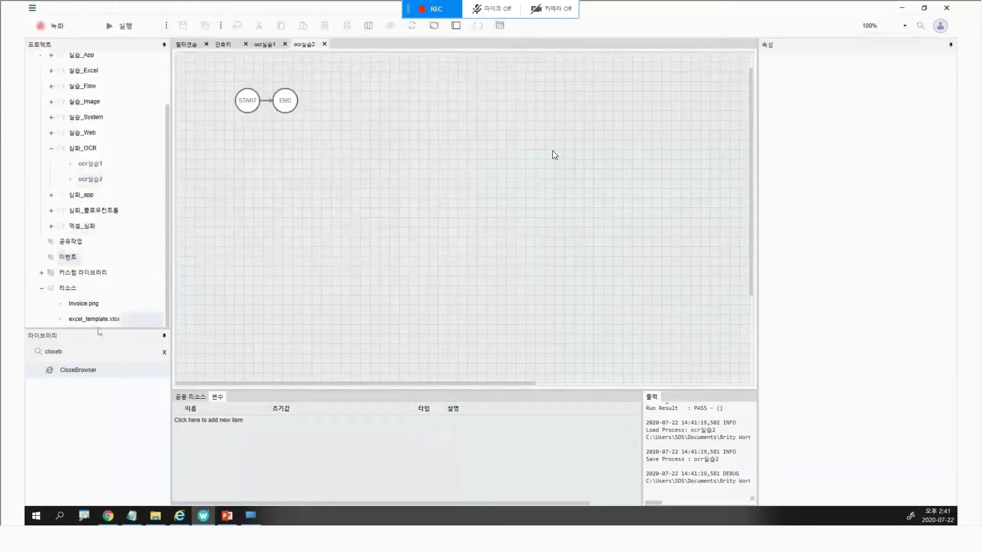
{"action": "double_click", "coordinate": [89, 310]}
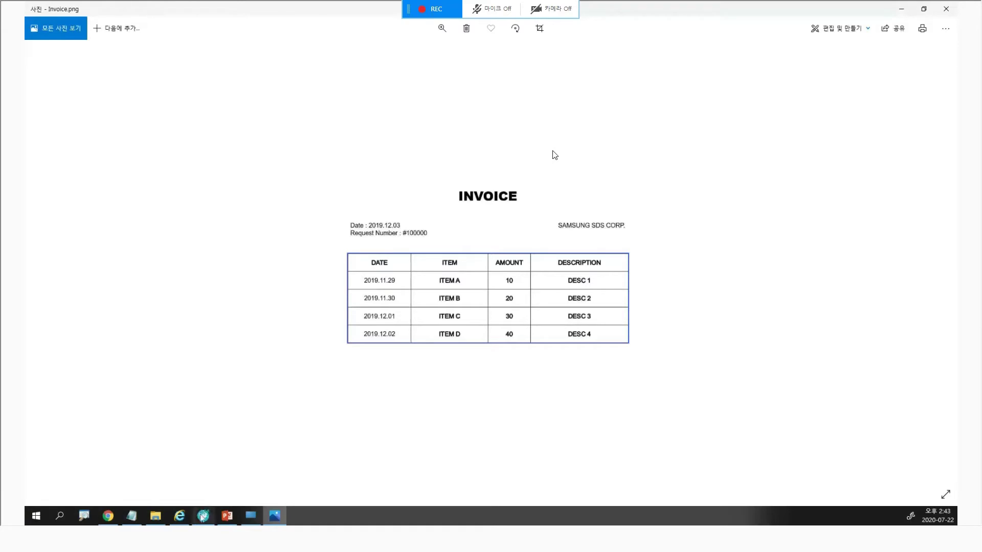
{"action": "mouse_move", "coordinate": [203, 516]}
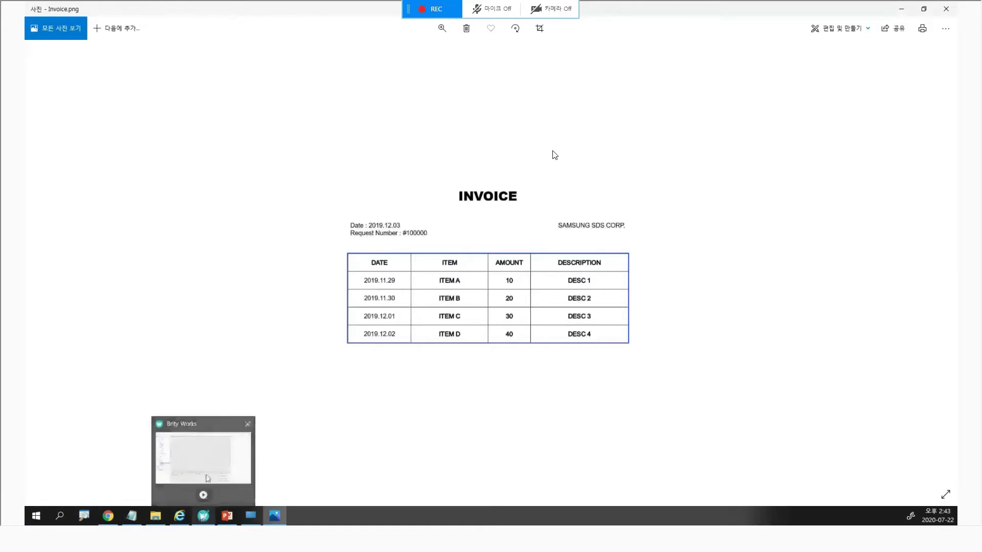
{"action": "mouse_move", "coordinate": [212, 469]}
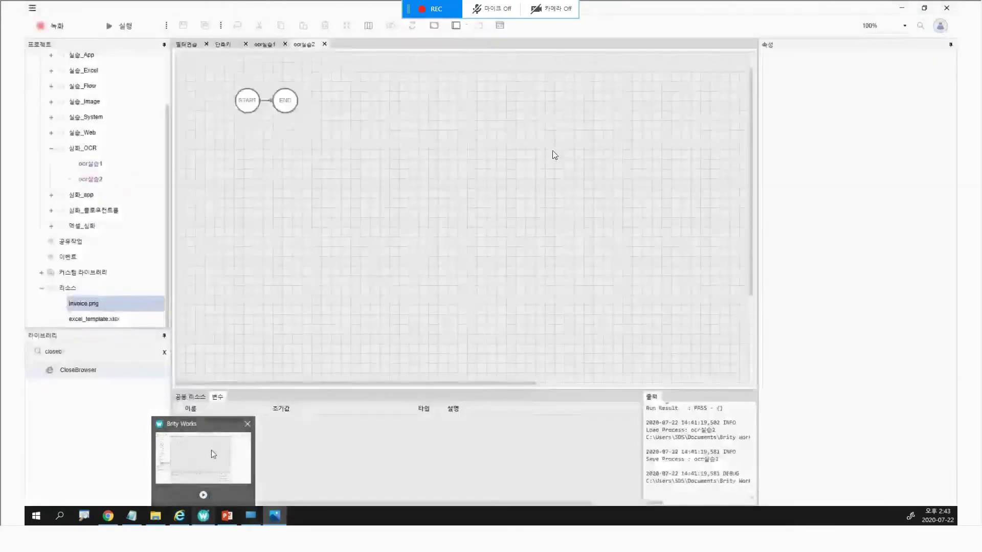
{"action": "left_click", "coordinate": [211, 450]}
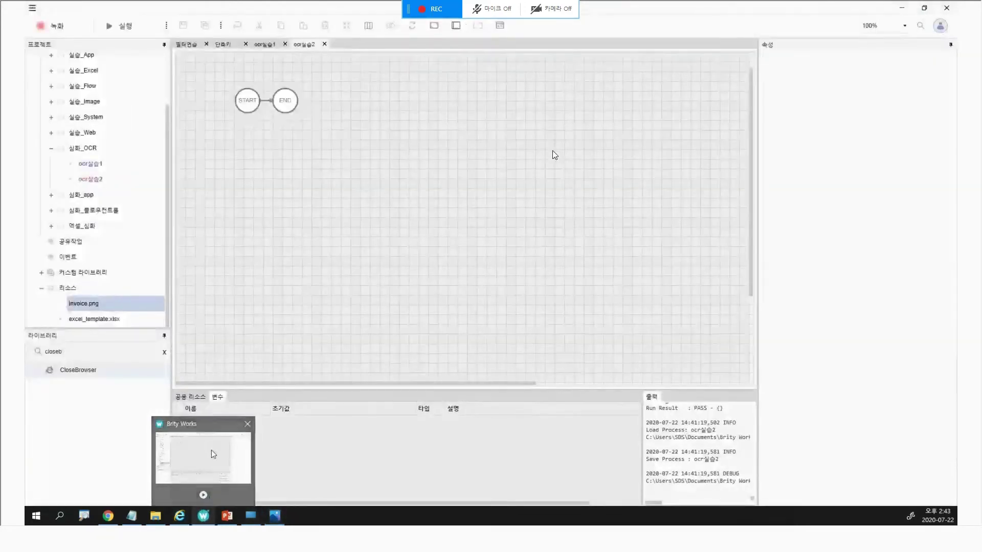
{"action": "left_click", "coordinate": [275, 512]}
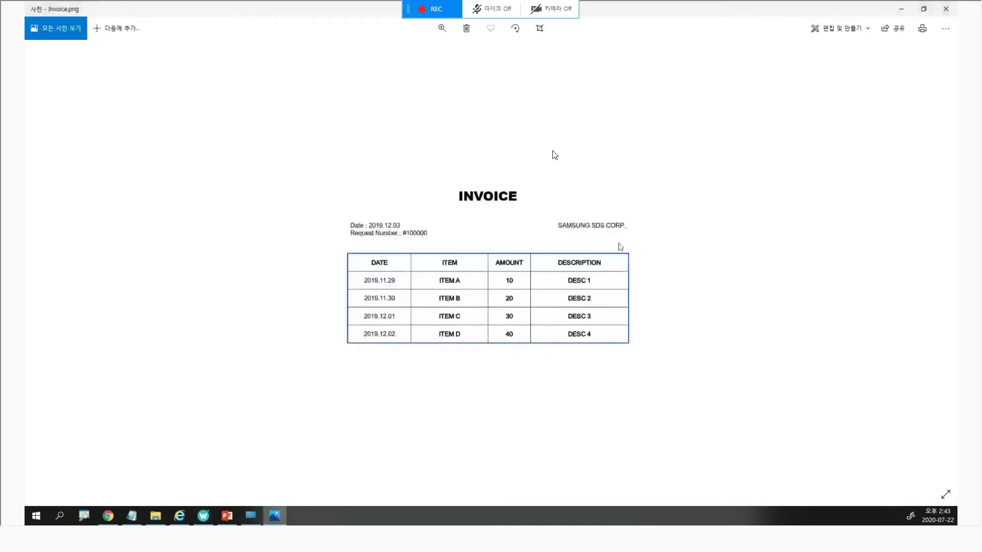
{"action": "left_click", "coordinate": [204, 516]}
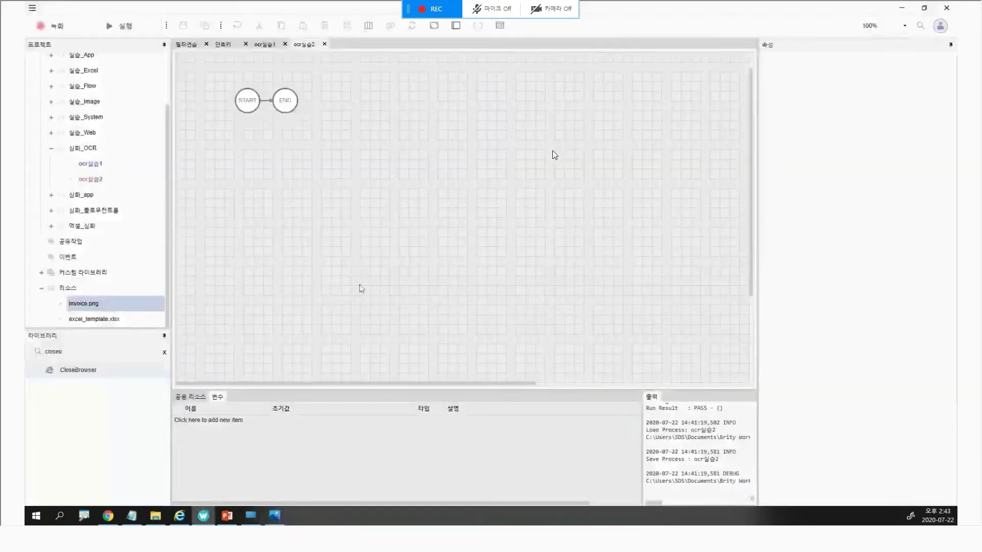
{"action": "left_click", "coordinate": [275, 516]}
{"action": "left_click", "coordinate": [203, 516]}
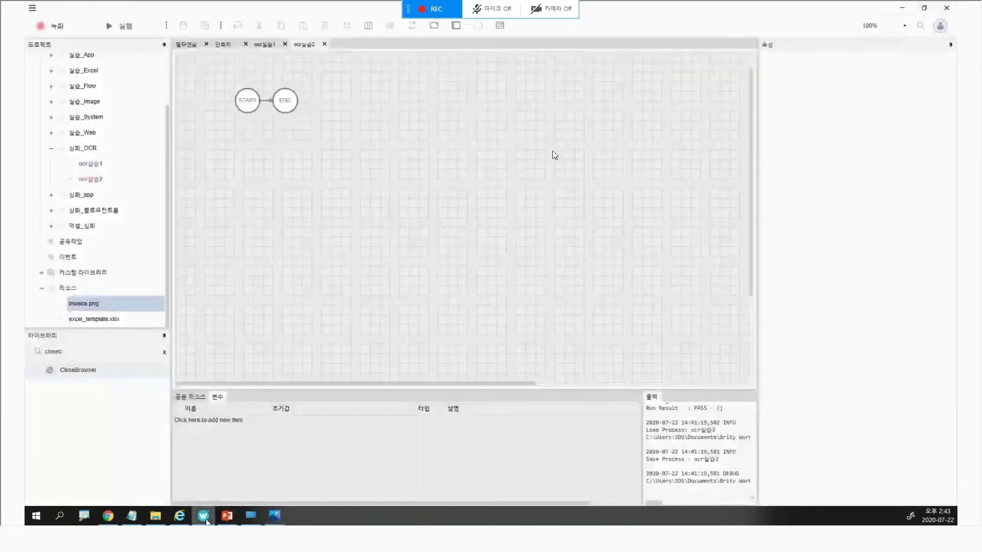
{"action": "left_click", "coordinate": [275, 517]}
{"action": "left_click", "coordinate": [204, 516]}
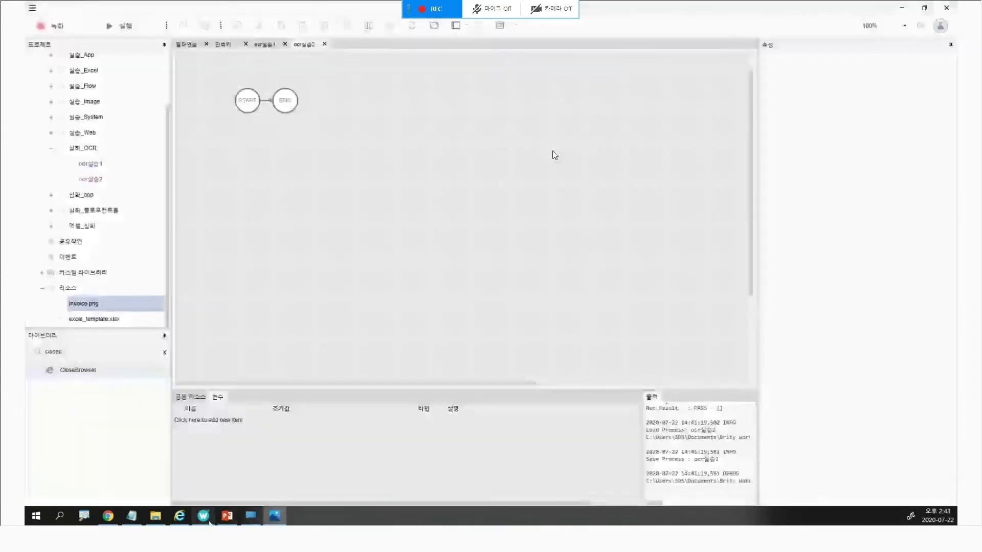
Step: Find GetImageTable in the activity library and insert it between START and END in the ocr실습2 flow
{"action": "left_click", "coordinate": [164, 352]}
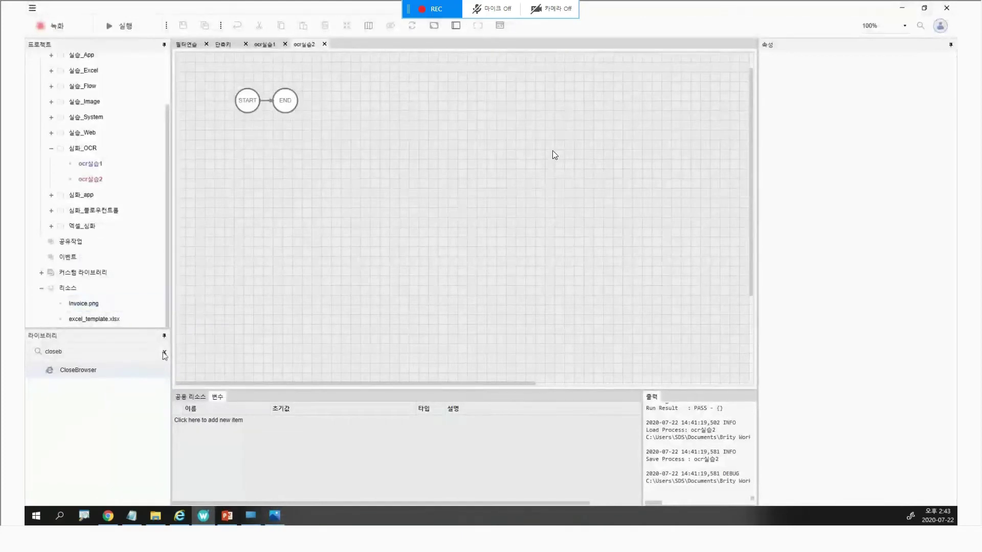
{"action": "left_click", "coordinate": [94, 354]}
{"action": "type", "text": "ge"}
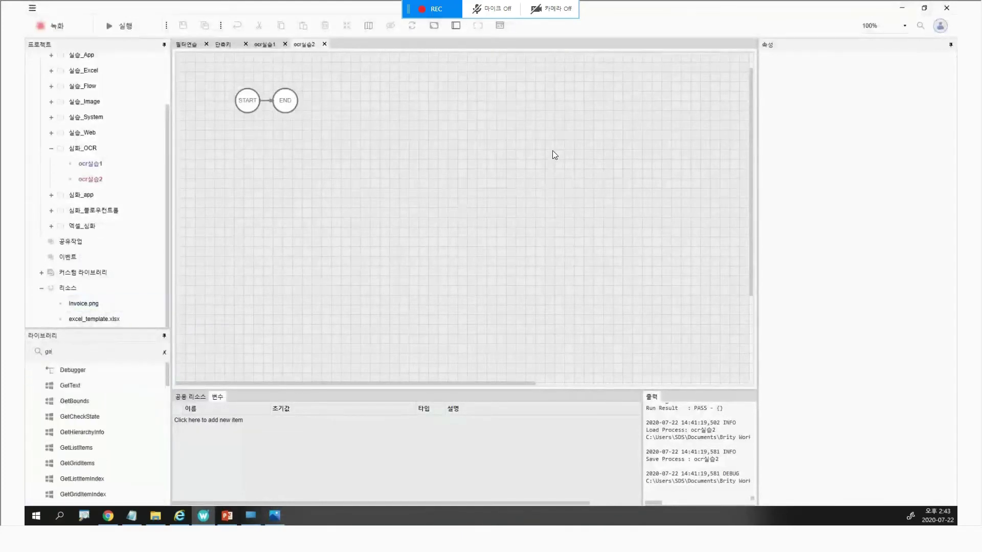
{"action": "type", "text": "timage"}
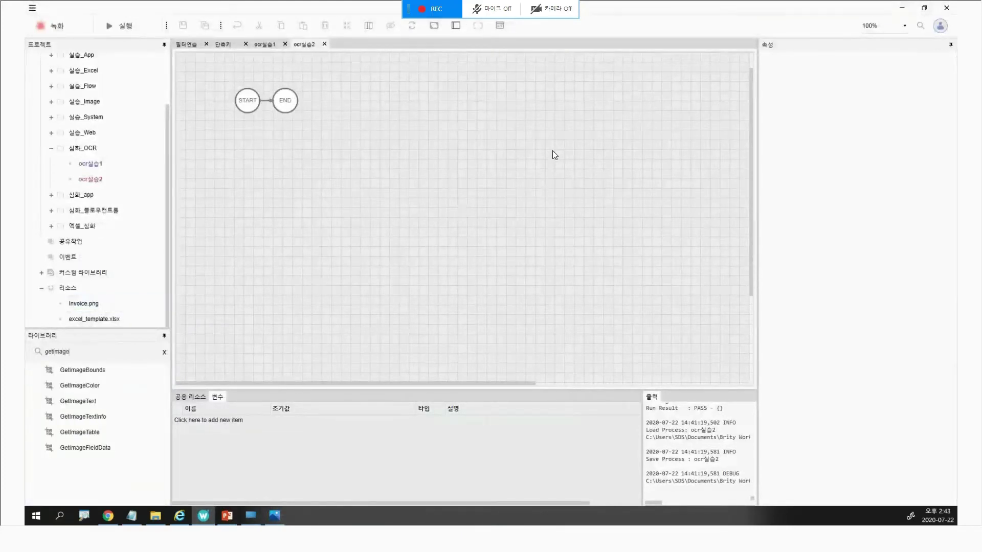
{"action": "type", "text": "t"}
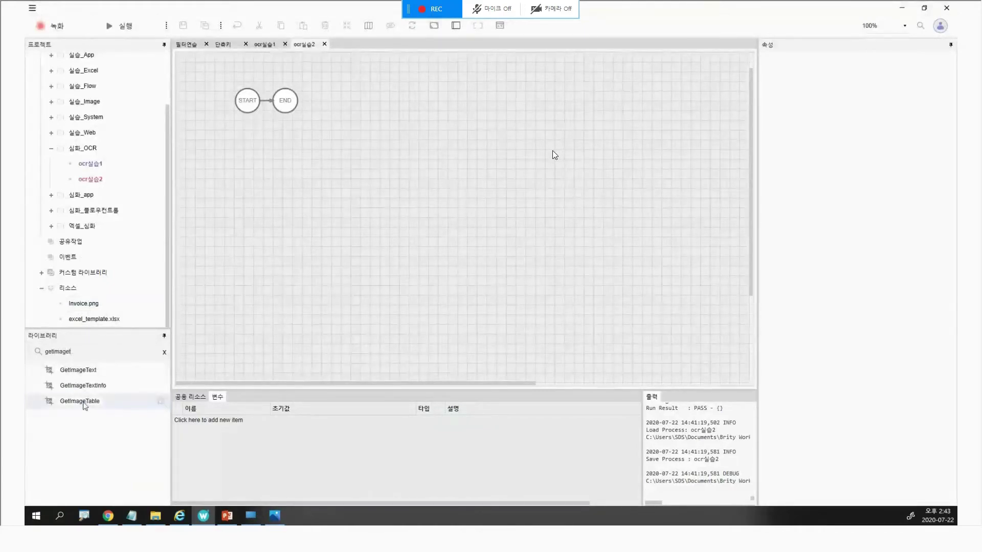
{"action": "left_click_drag", "start_coordinate": [79, 401], "coordinate": [266, 105]}
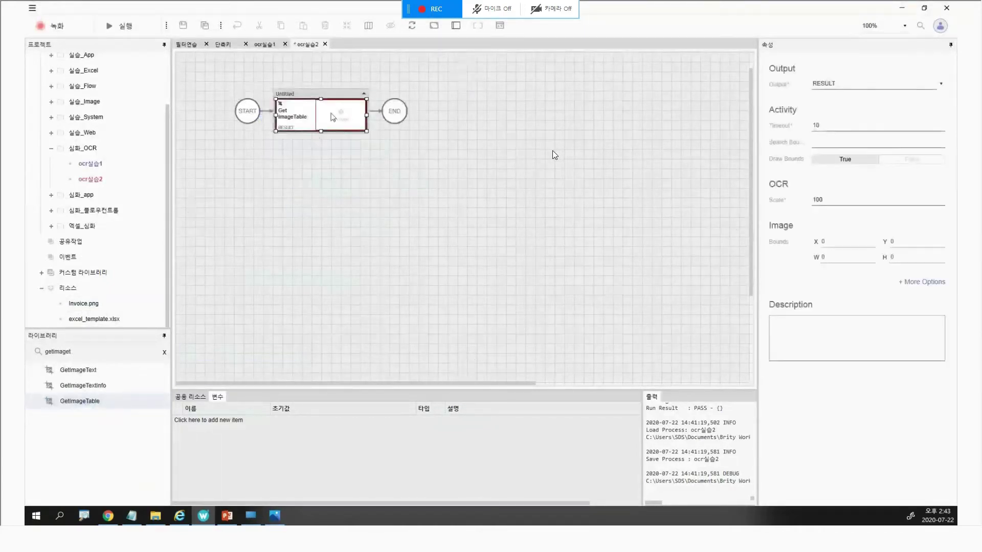
Step: Add a variable named 테이블데이터 to the ocr실습2 task
{"action": "left_click", "coordinate": [223, 420]}
{"action": "left_click", "coordinate": [223, 422]}
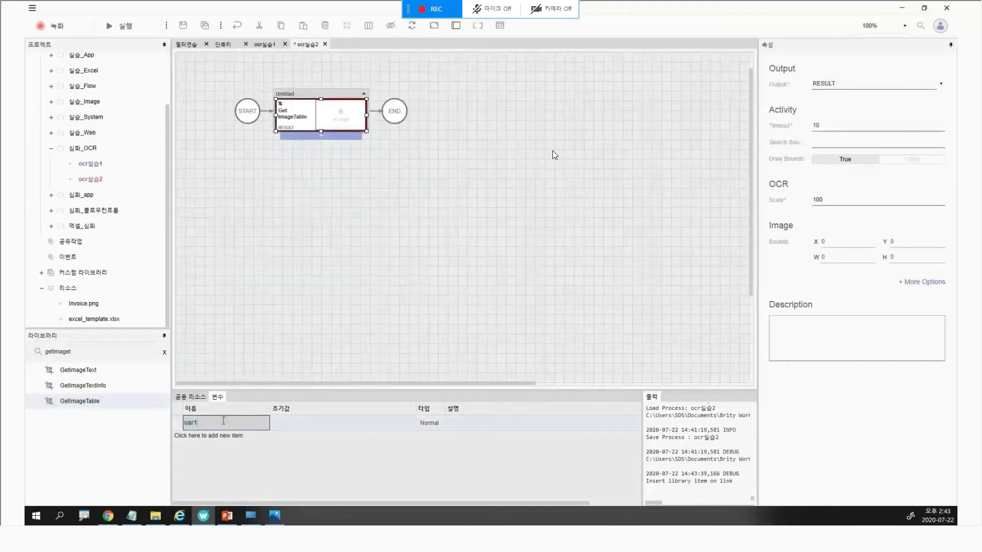
{"action": "key", "text": "ctrl+a"}
{"action": "key", "text": "BackSpace"}
{"action": "type", "text": "테이"}
{"action": "type", "text": "데이터"}
Step: Find MessageBox in the activity library and place it directly below GetImageTable in the flow
{"action": "double_click", "coordinate": [99, 355]}
{"action": "type", "text": "mess"}
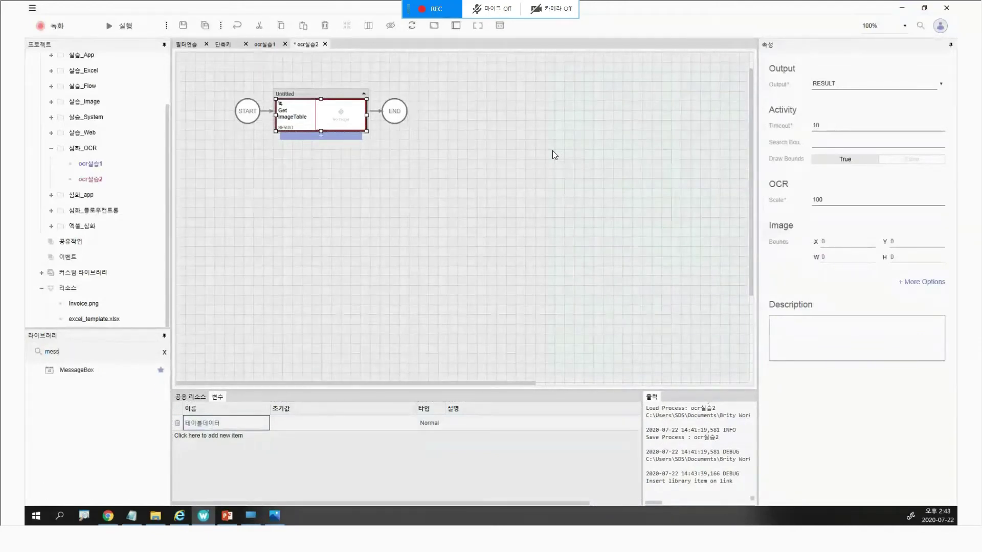
{"action": "left_click_drag", "start_coordinate": [77, 370], "coordinate": [297, 128]}
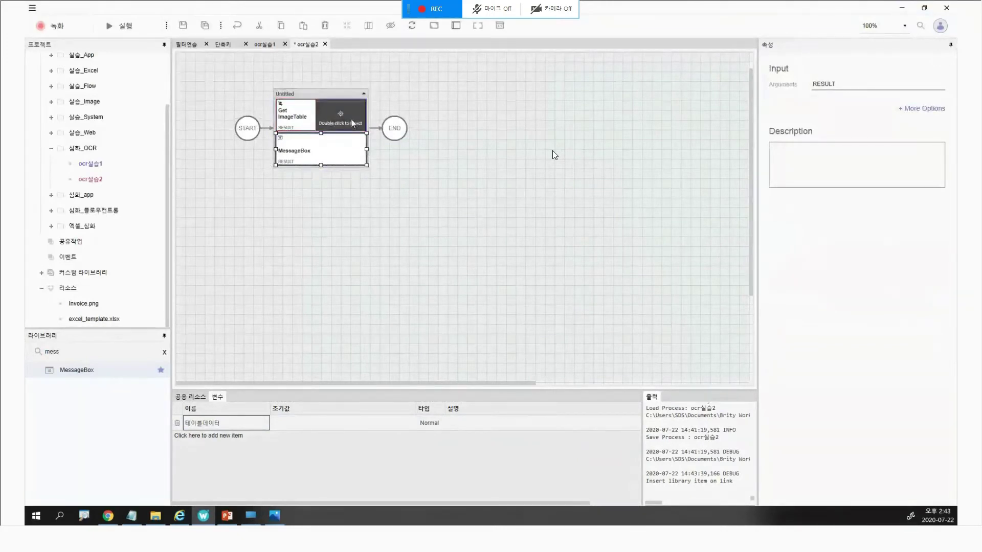
Step: Capture the invoice's whole item table as GetImageTable's target region and set its output to this.테이블데이터
{"action": "double_click", "coordinate": [352, 123]}
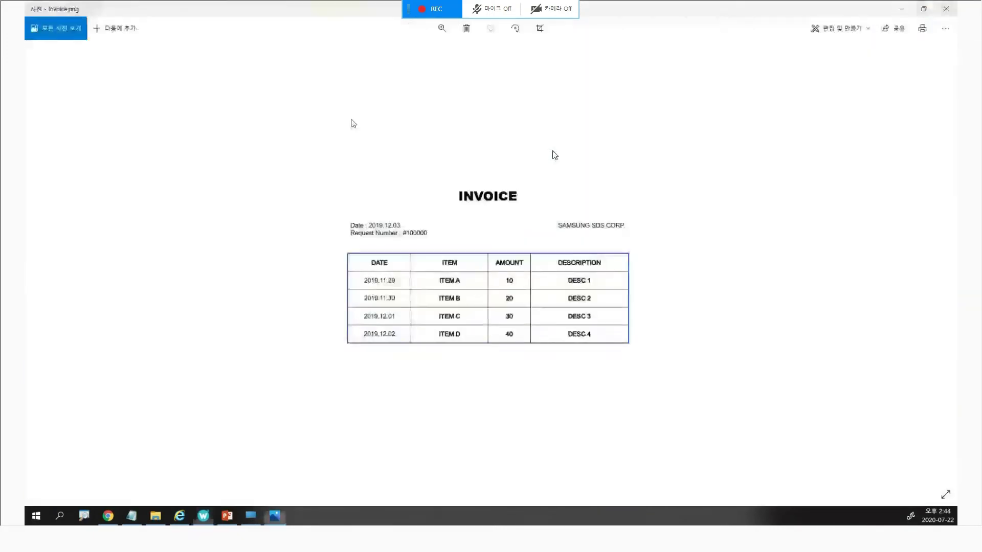
{"action": "left_click_drag", "start_coordinate": [338, 247], "coordinate": [637, 351]}
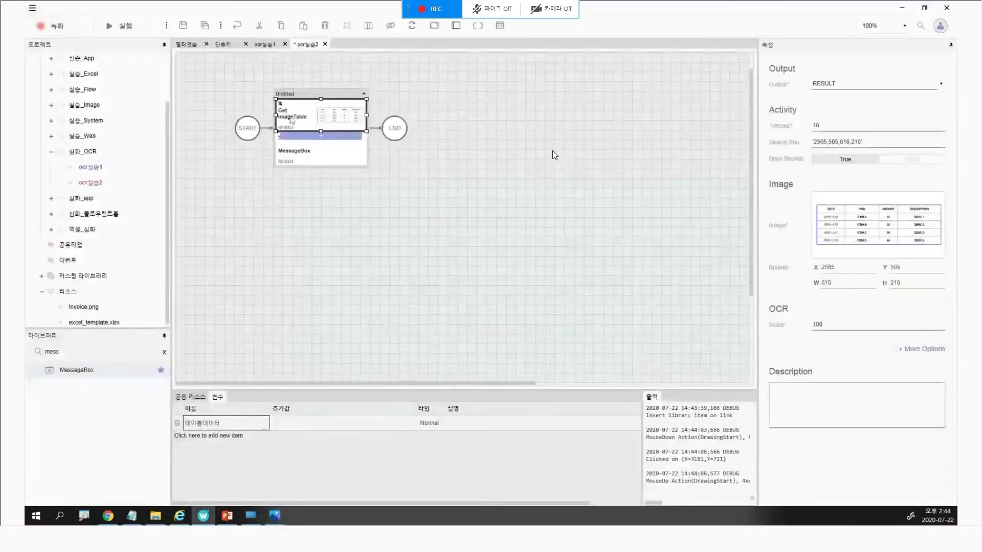
{"action": "left_click", "coordinate": [940, 83]}
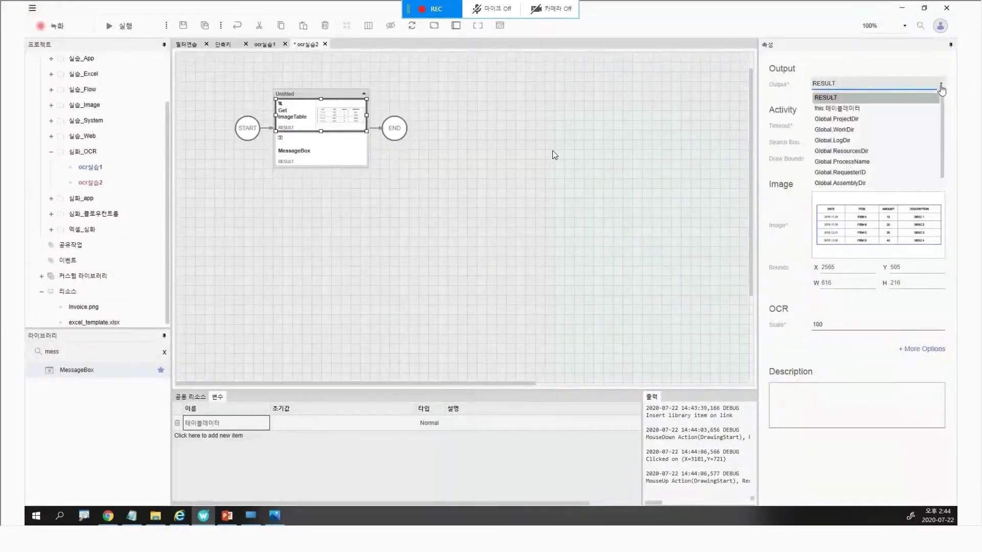
{"action": "left_click", "coordinate": [875, 109]}
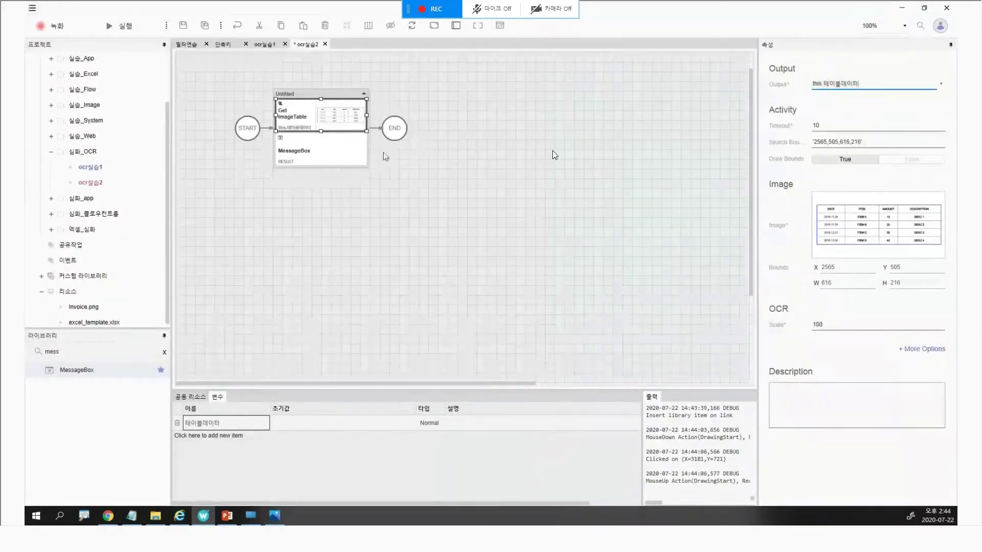
Step: Set the MessageBox below GetImageTable to display this.테이블데이터 as its argument
{"action": "left_click", "coordinate": [357, 157]}
{"action": "left_click", "coordinate": [885, 85]}
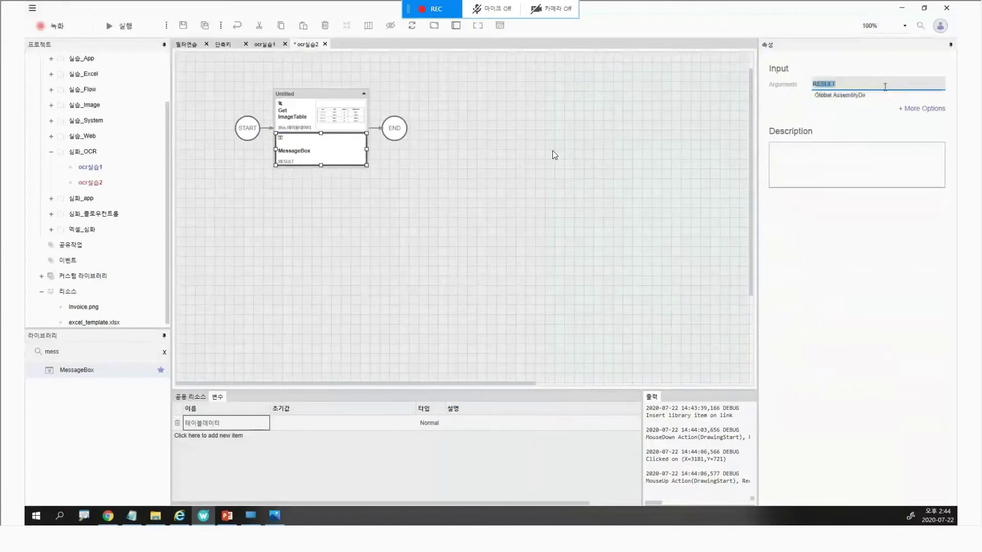
{"action": "left_click", "coordinate": [838, 95]}
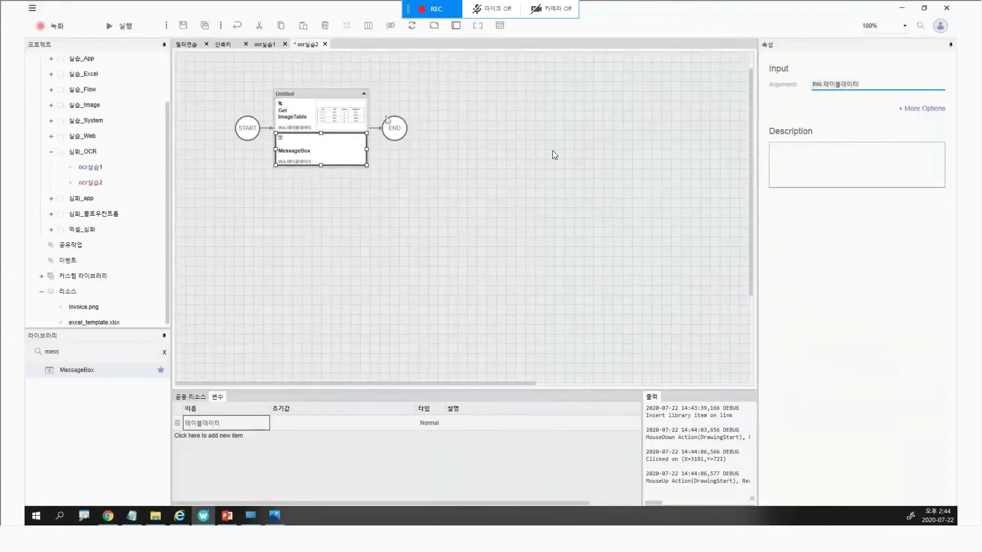
Step: Add a GetImageText activity below the MessageBox and capture the SAMSUNG SDS CORP. text on the invoice as its target
{"action": "left_click", "coordinate": [294, 120]}
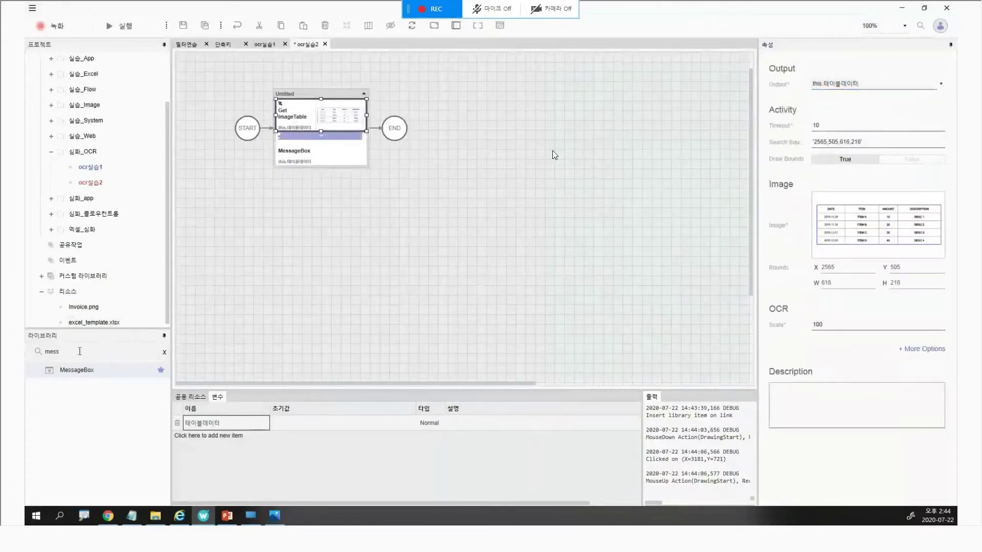
{"action": "key", "text": "ctrl+a"}
{"action": "key", "text": "BackSpace"}
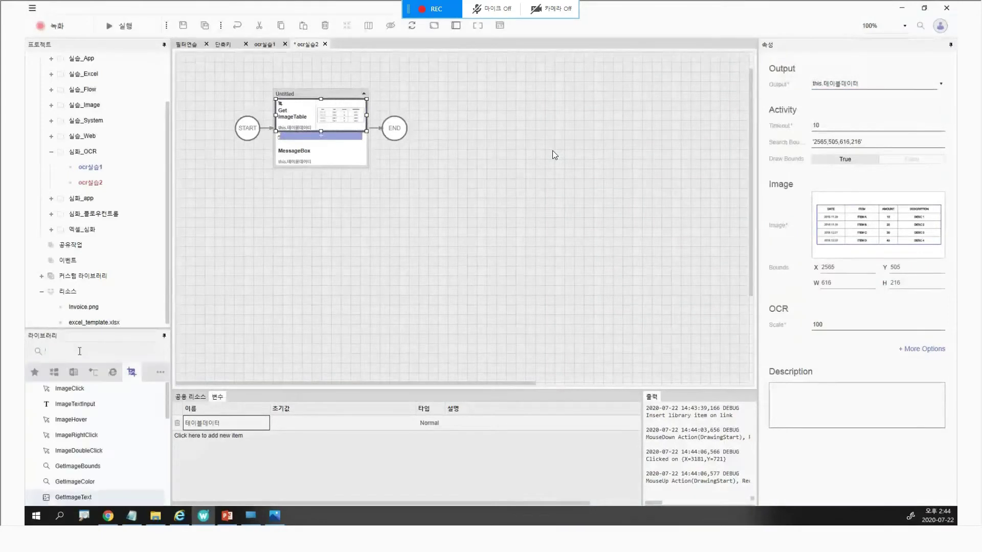
{"action": "type", "text": "getim"}
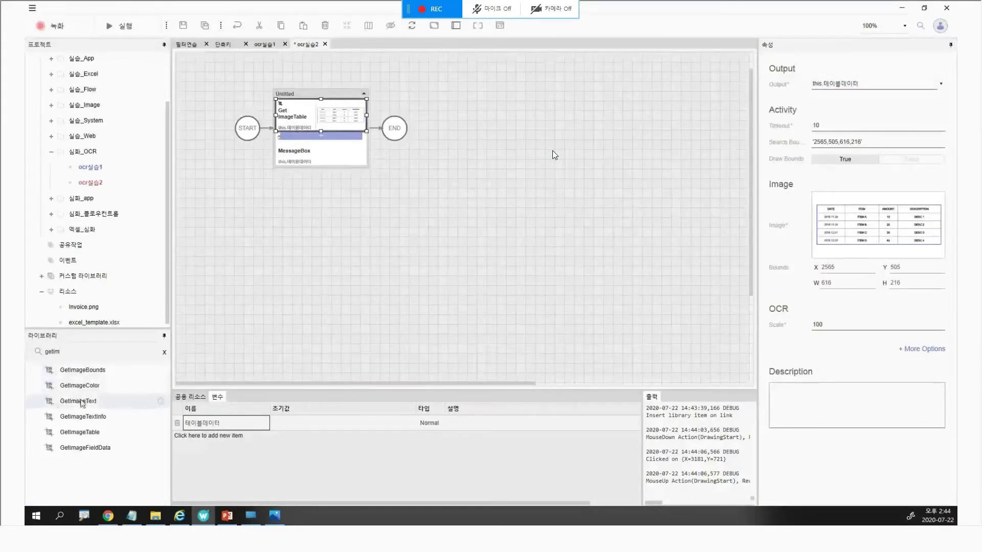
{"action": "left_click_drag", "start_coordinate": [74, 401], "coordinate": [322, 171]}
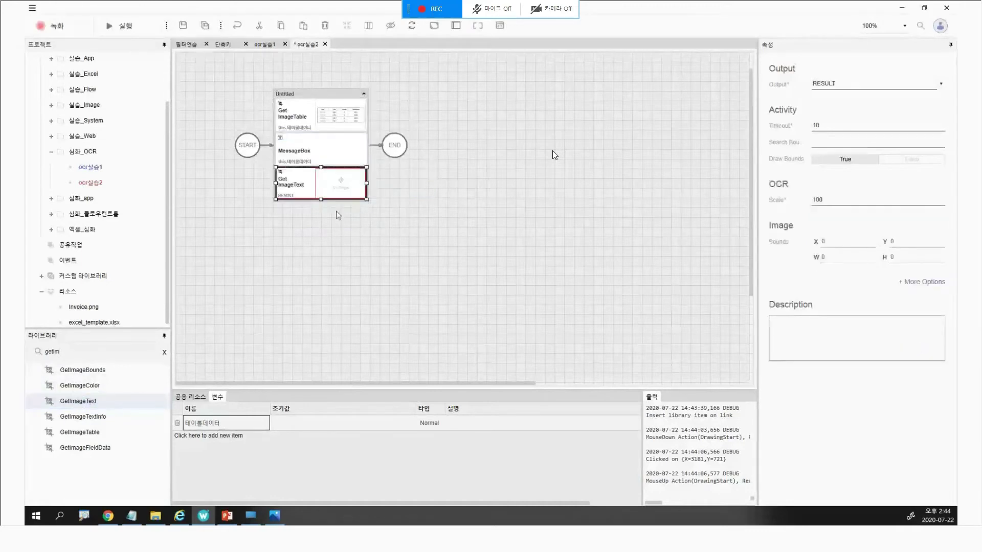
{"action": "double_click", "coordinate": [340, 183]}
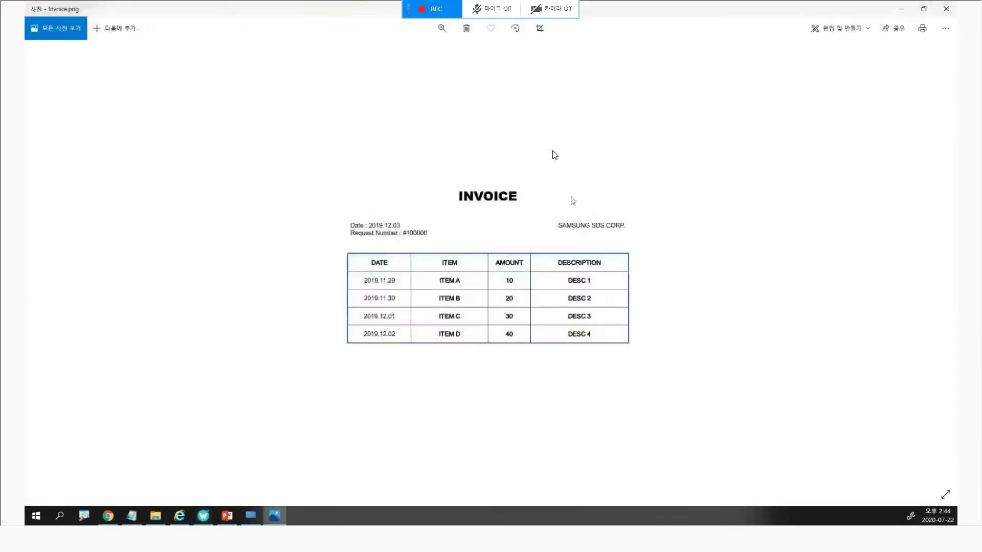
{"action": "left_click_drag", "start_coordinate": [548, 215], "coordinate": [635, 234]}
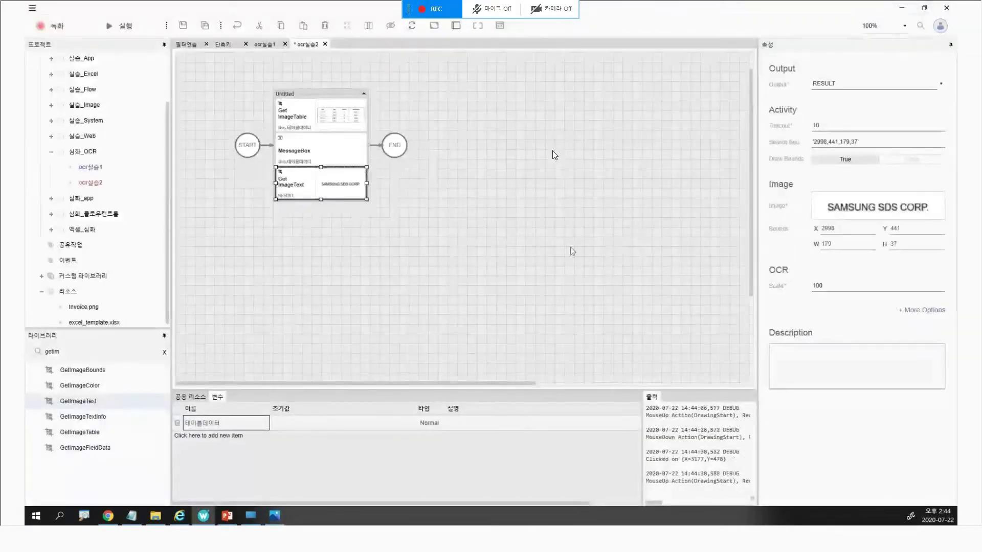
Step: Add a second variable named 회사명 to the task
{"action": "left_click", "coordinate": [225, 437]}
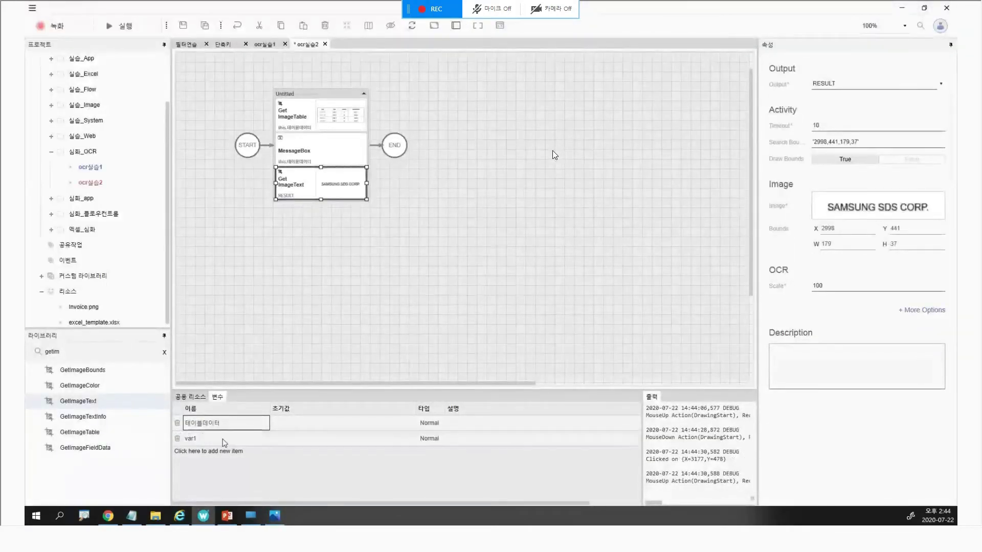
{"action": "left_click", "coordinate": [222, 438]}
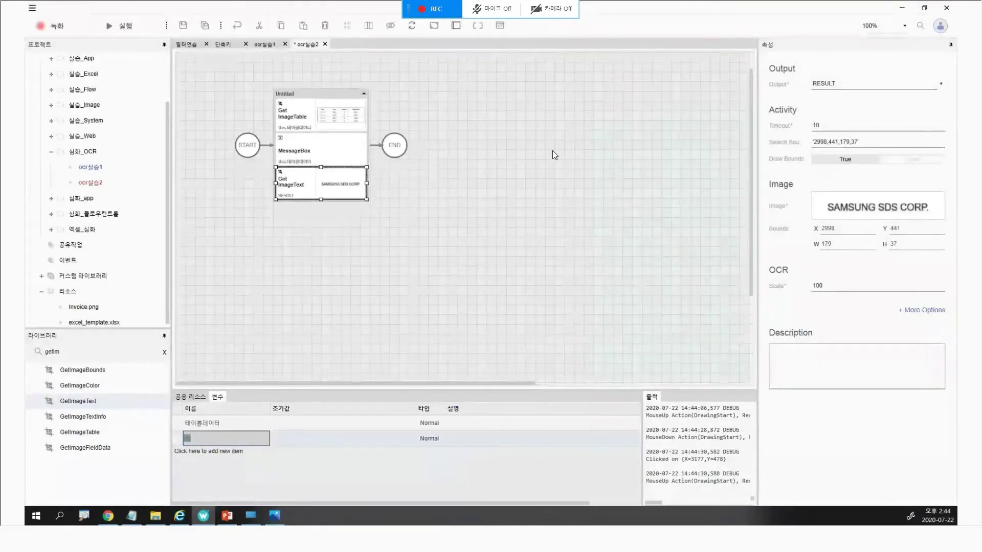
{"action": "type", "text": "회사명"}
{"action": "key", "text": "Return"}
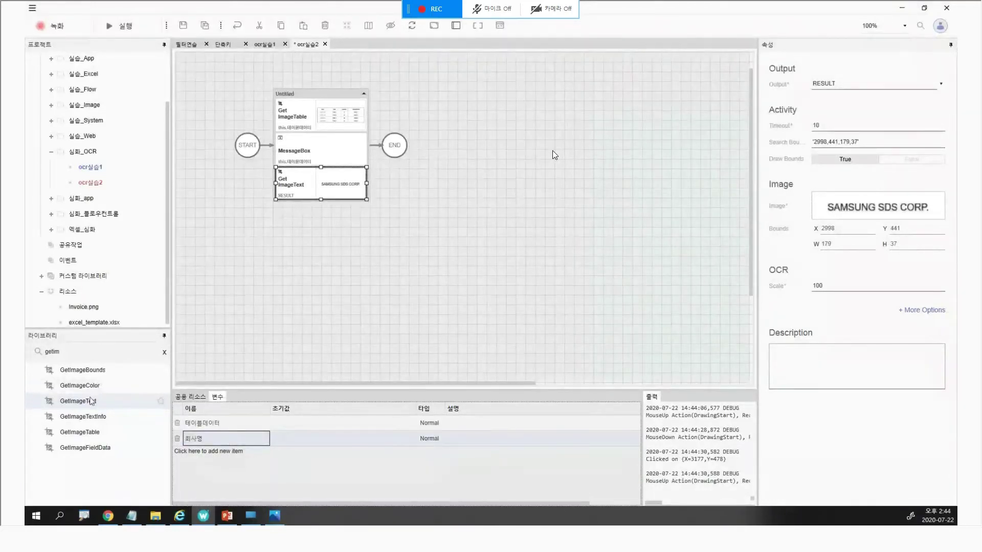
Step: Add a MessageBox below GetImageText and set its argument to this.회사명
{"action": "left_click", "coordinate": [82, 350]}
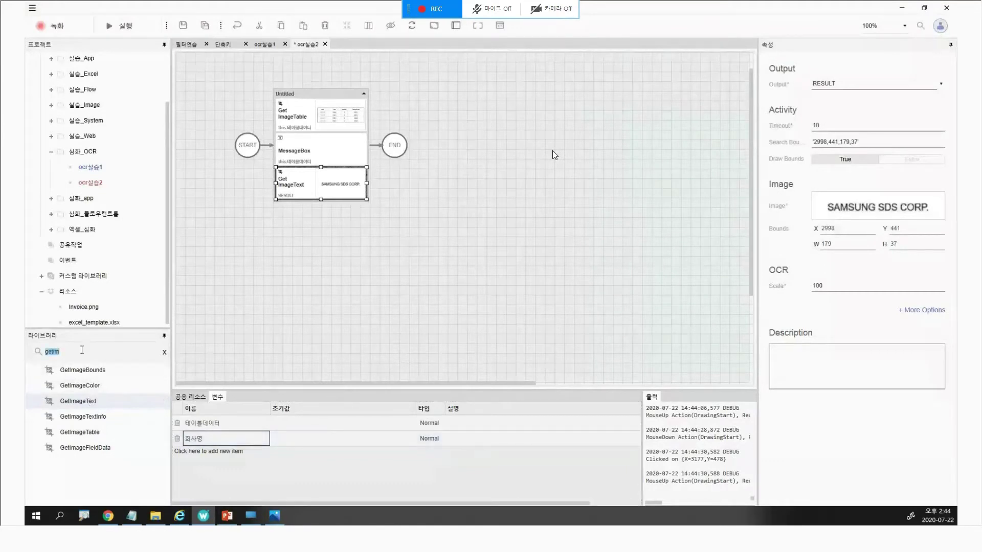
{"action": "type", "text": "mess"}
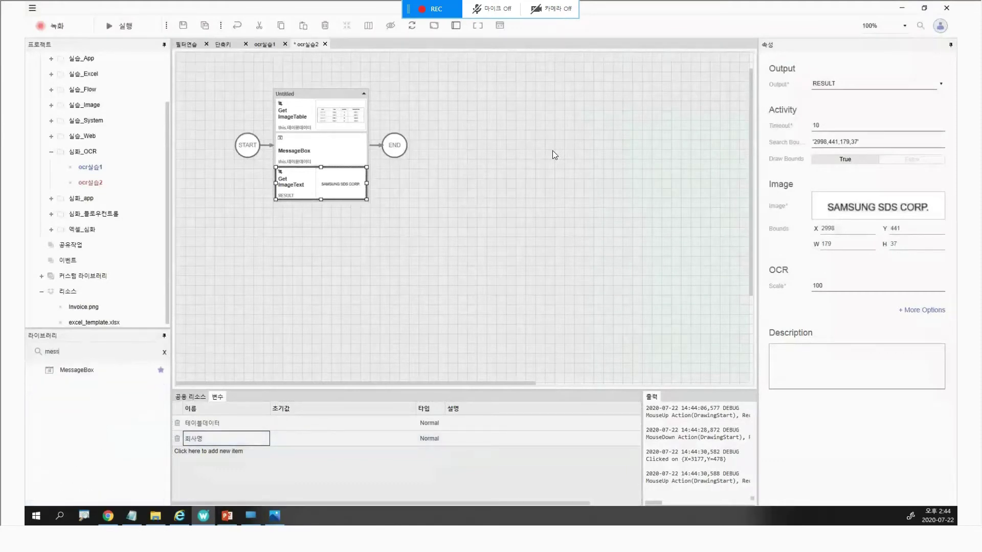
{"action": "left_click_drag", "start_coordinate": [77, 370], "coordinate": [317, 198]}
{"action": "left_click", "coordinate": [888, 83]}
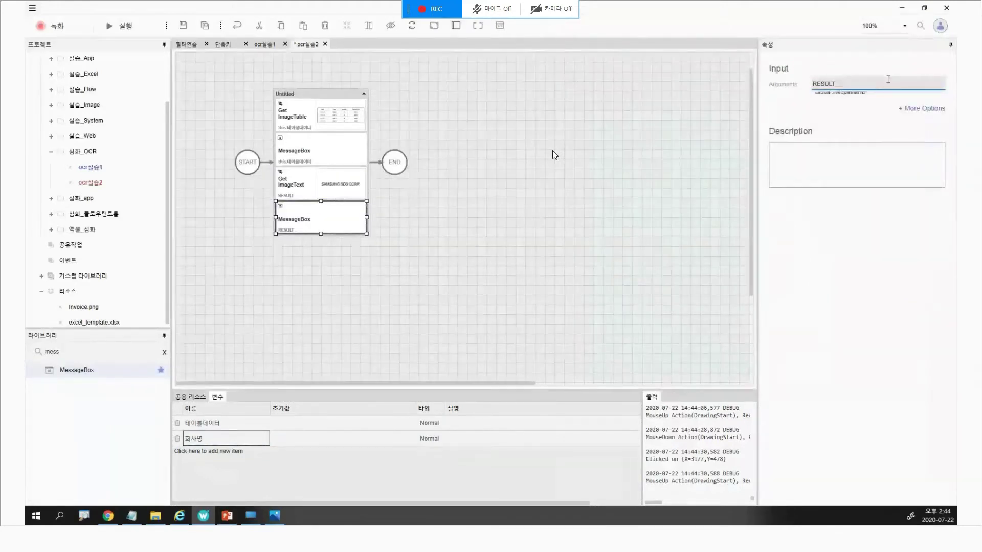
{"action": "left_click", "coordinate": [842, 119]}
{"action": "left_click", "coordinate": [496, 298]}
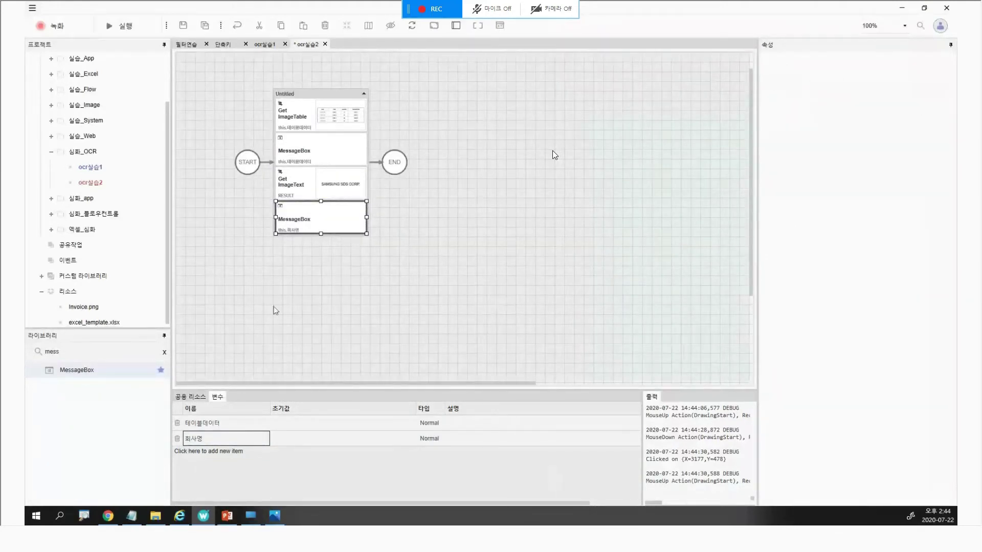
Step: Look over the invoice image again, return to Brity RPA and examine GetImageTable's properties against the flow's activities
{"action": "left_click", "coordinate": [124, 293]}
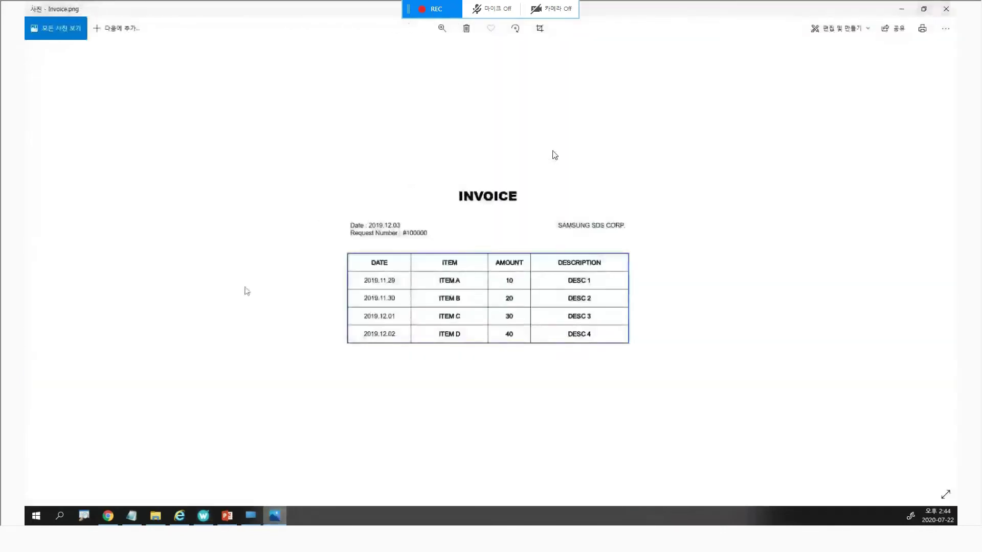
{"action": "left_click", "coordinate": [203, 517]}
{"action": "left_click", "coordinate": [293, 146]}
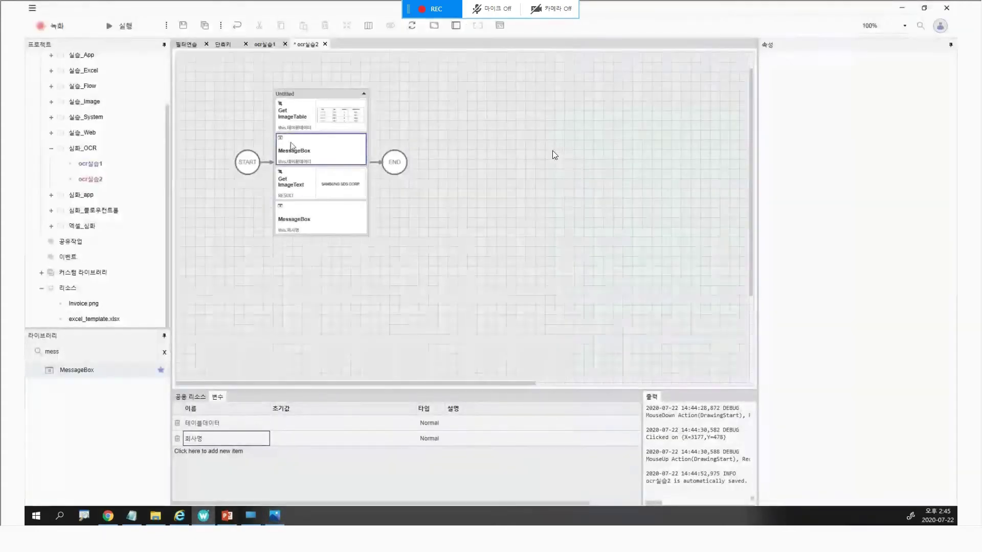
{"action": "left_click", "coordinate": [294, 116]}
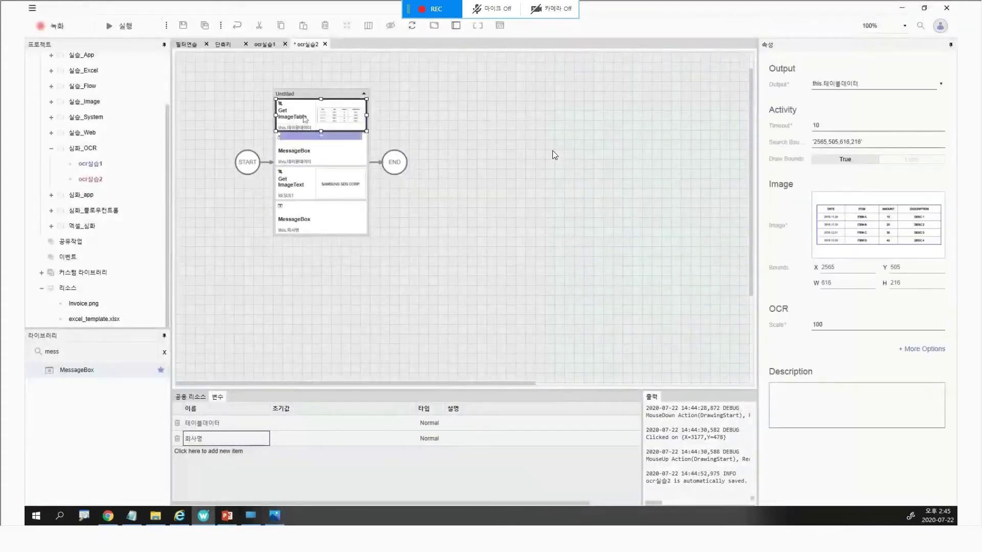
{"action": "left_click_drag", "start_coordinate": [305, 187], "coordinate": [397, 289]}
{"action": "left_click_drag", "start_coordinate": [334, 282], "coordinate": [447, 269]}
Step: Re-designate GetImageTable's target by capturing the invoice's full item table again
{"action": "double_click", "coordinate": [342, 119]}
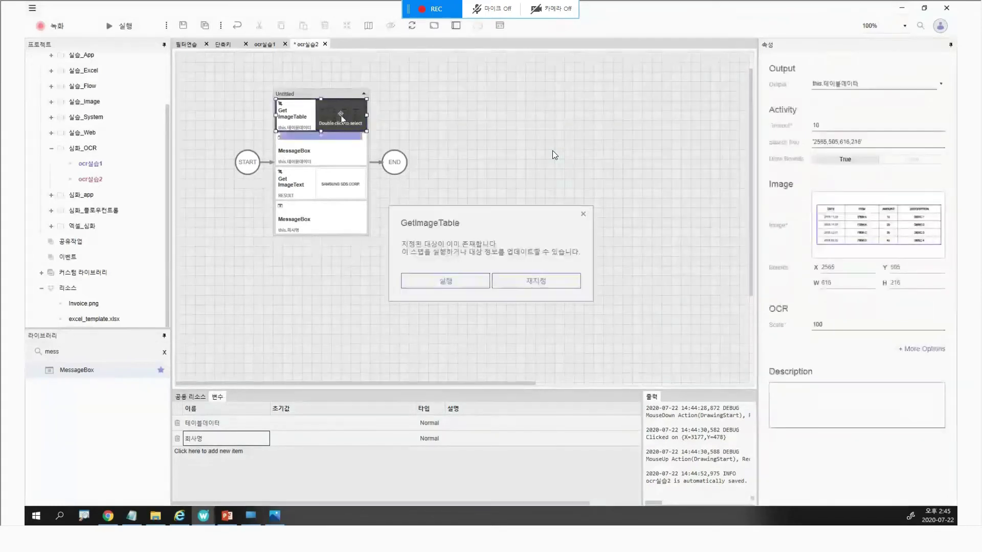
{"action": "left_click", "coordinate": [550, 286]}
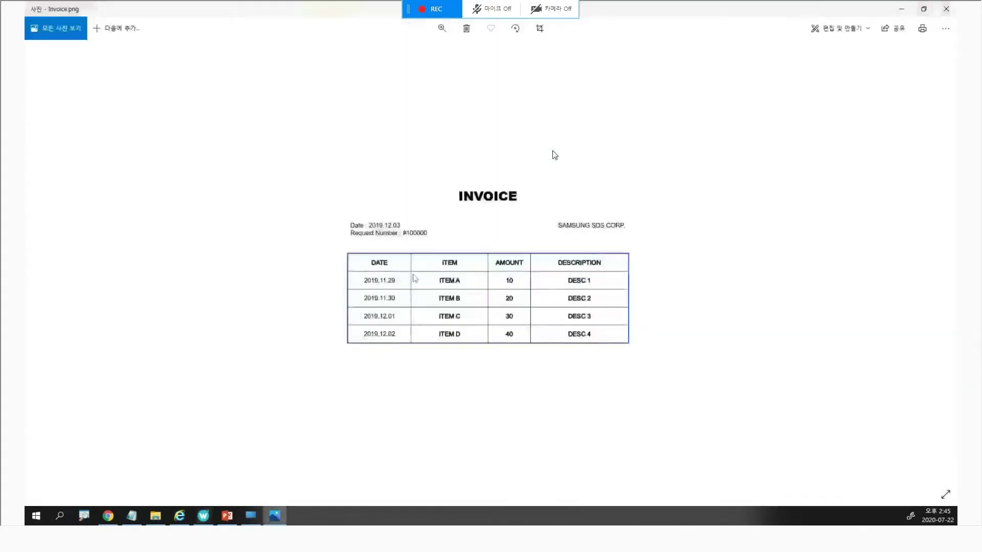
{"action": "left_click_drag", "start_coordinate": [338, 246], "coordinate": [640, 352]}
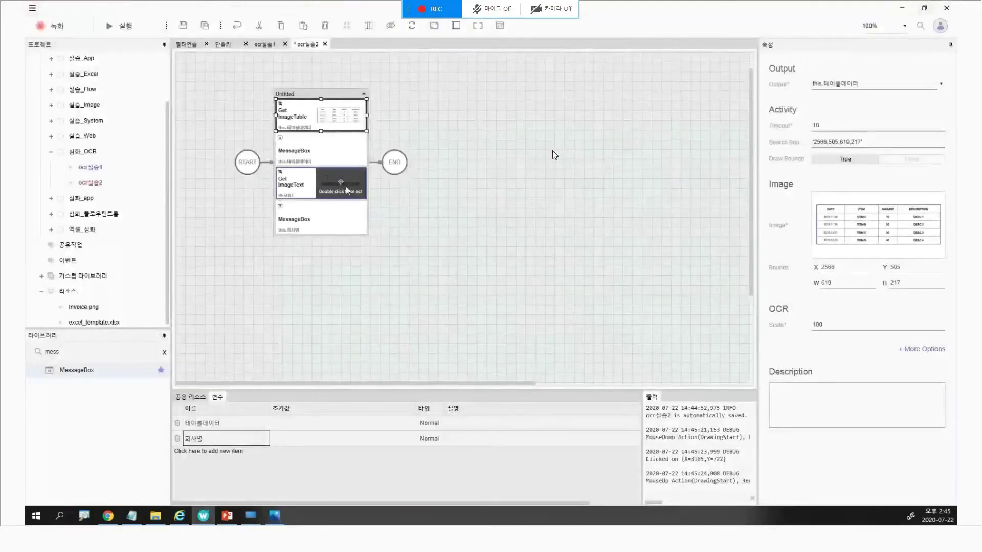
Step: Re-designate GetImageText's target by capturing the SAMSUNG SDS CORP. text on the invoice again
{"action": "double_click", "coordinate": [345, 186]}
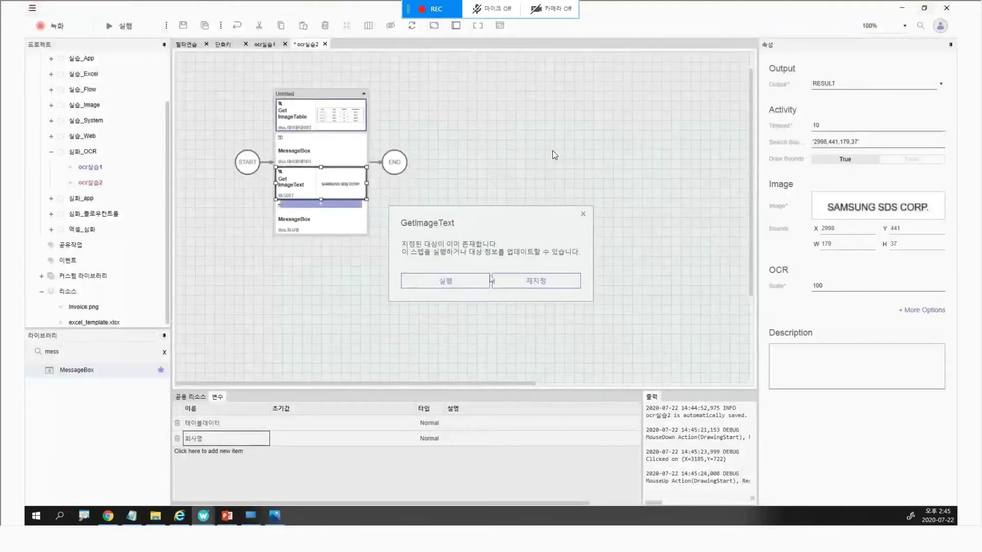
{"action": "left_click", "coordinate": [533, 281]}
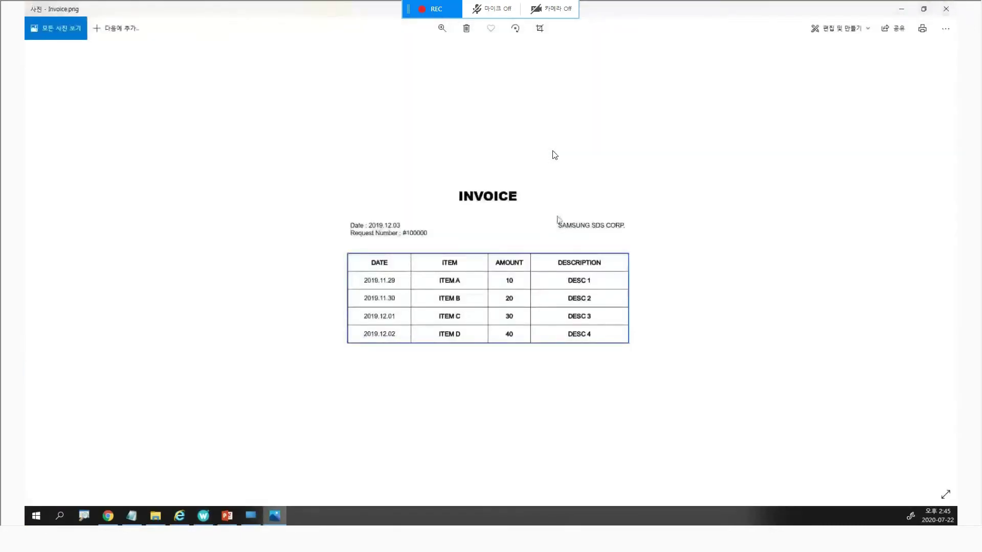
{"action": "left_click_drag", "start_coordinate": [552, 214], "coordinate": [634, 236]}
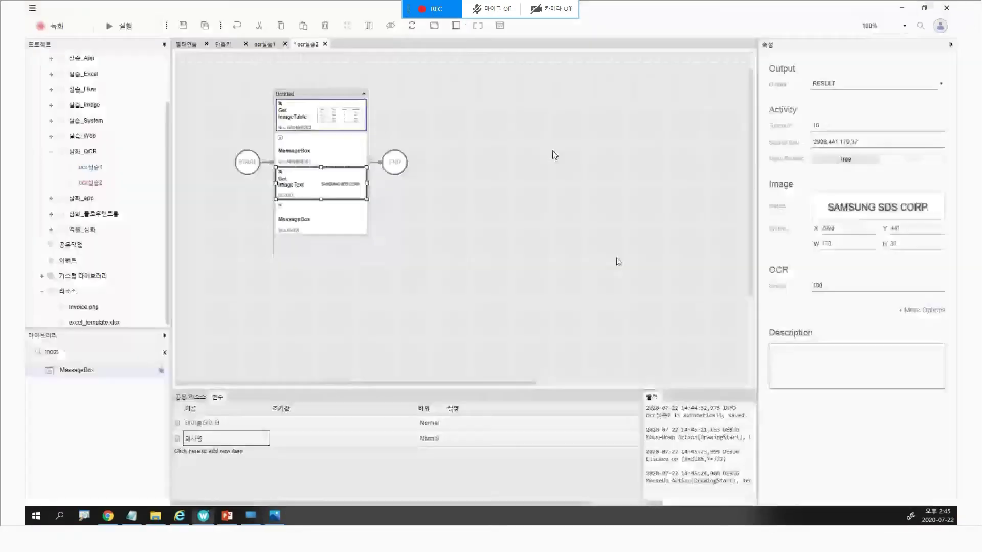
{"action": "left_click", "coordinate": [456, 316]}
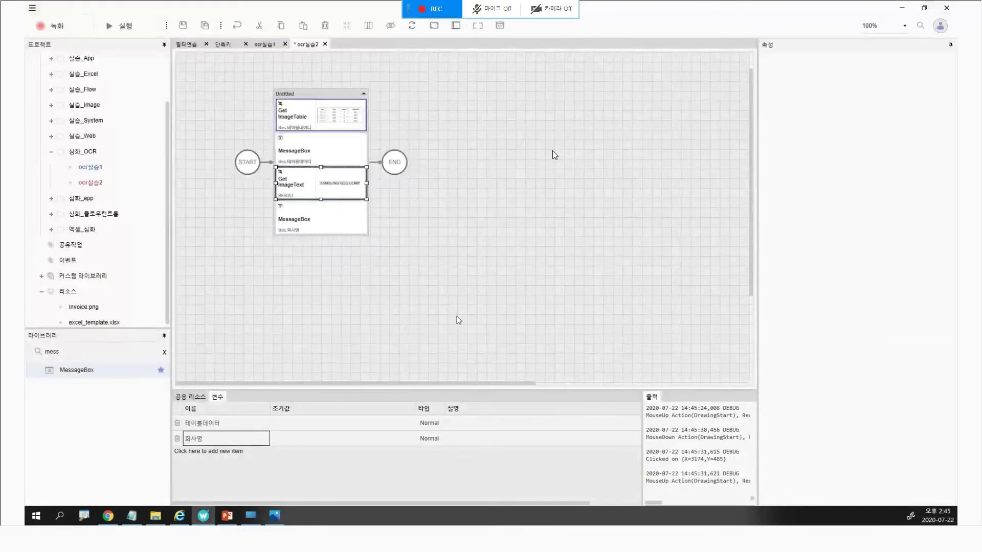
Step: Run the ocr실습2 task, examine the table rows and data type in the first message box, and dismiss both message boxes
{"action": "left_click", "coordinate": [125, 28]}
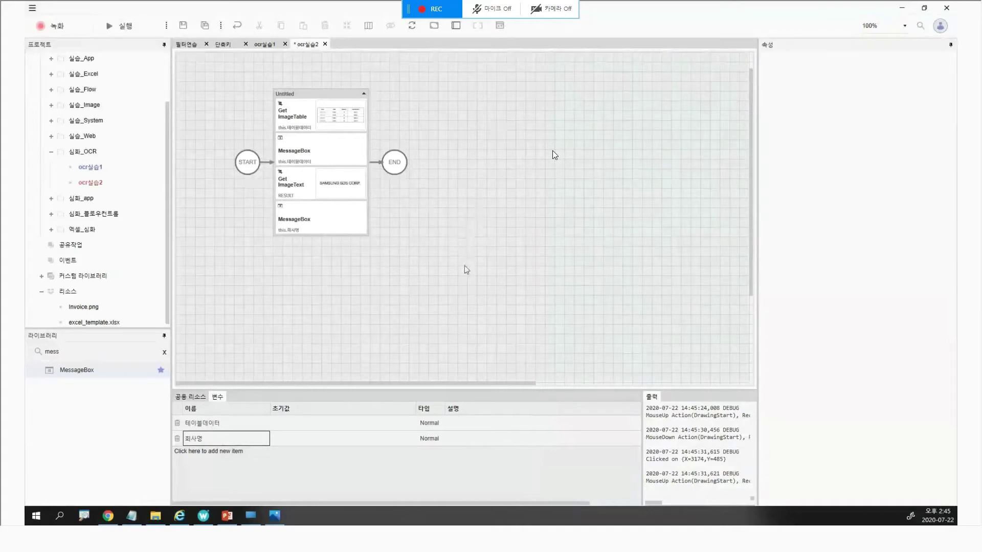
{"action": "left_click", "coordinate": [129, 28]}
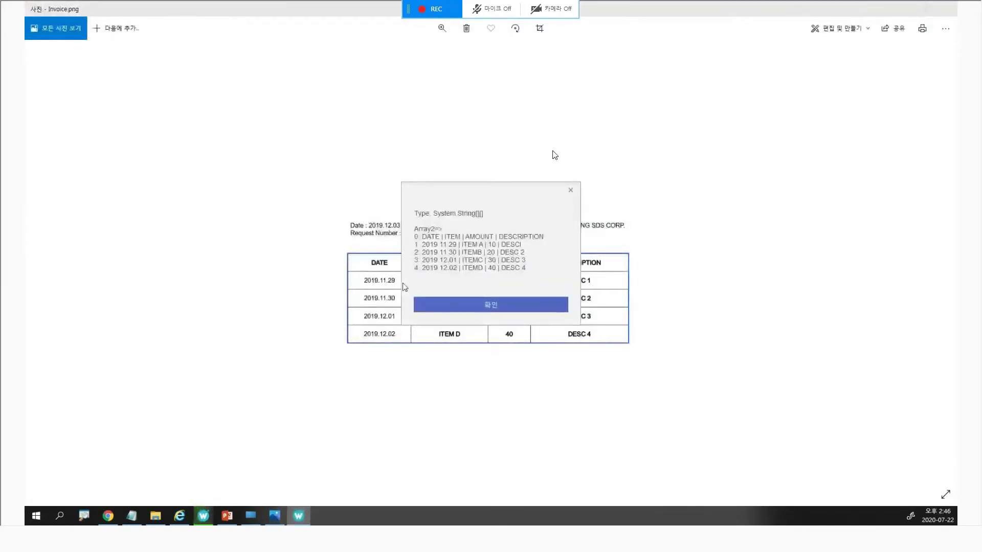
{"action": "left_click_drag", "start_coordinate": [484, 195], "coordinate": [468, 188]}
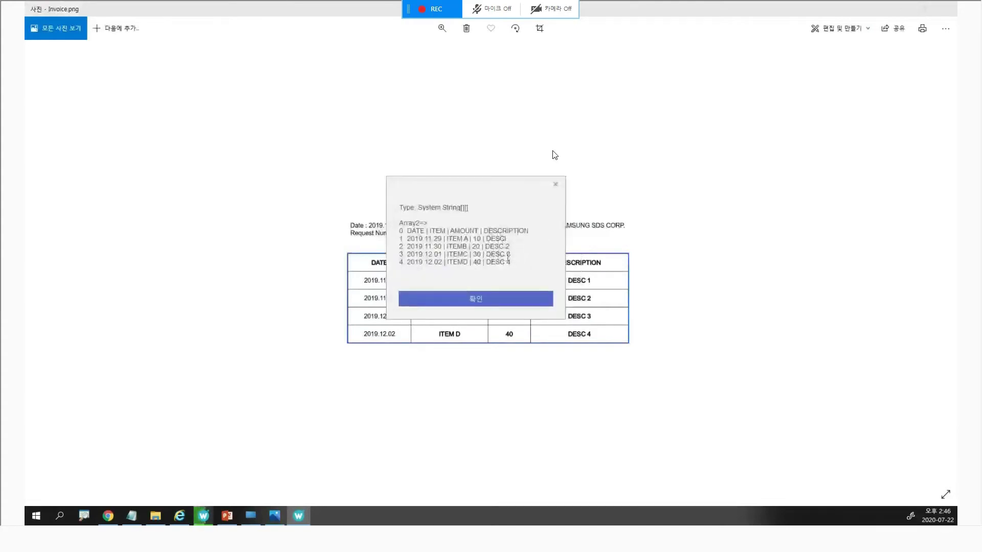
{"action": "left_click_drag", "start_coordinate": [511, 262], "coordinate": [456, 181]}
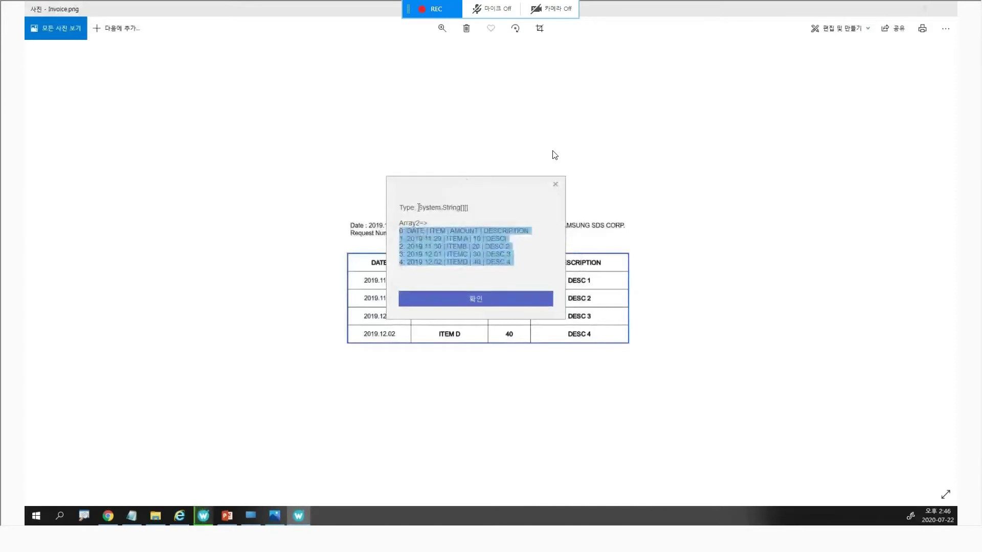
{"action": "left_click_drag", "start_coordinate": [418, 207], "coordinate": [503, 101]}
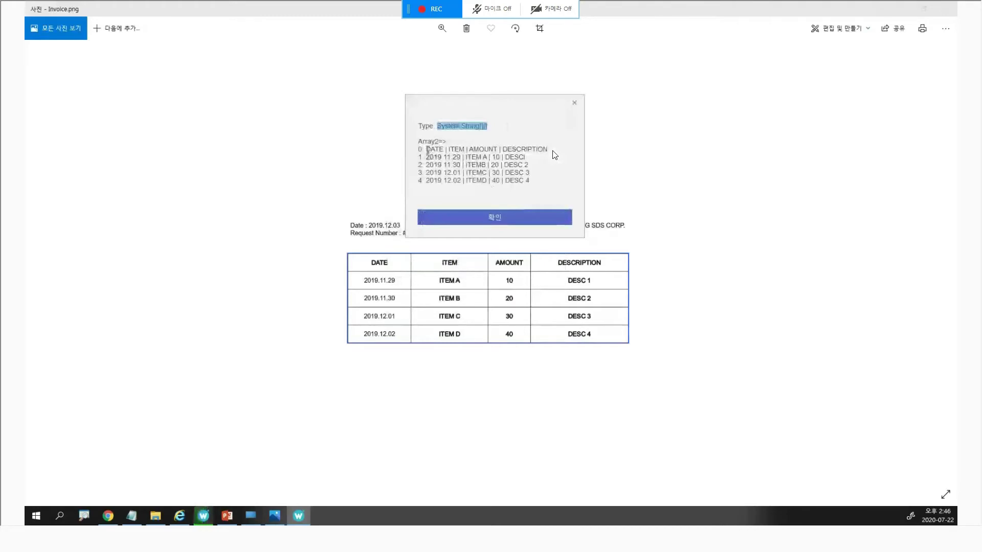
{"action": "left_click_drag", "start_coordinate": [427, 150], "coordinate": [442, 150]}
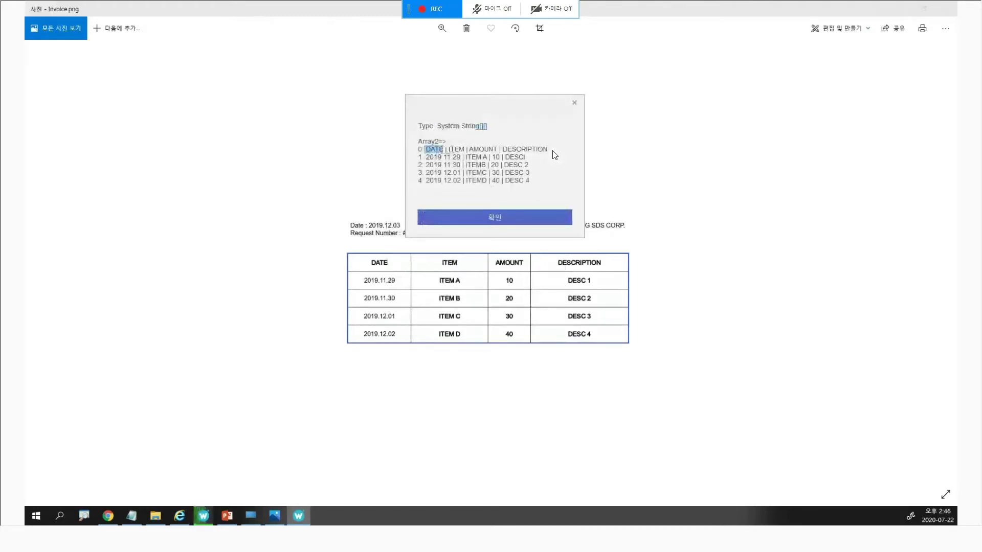
{"action": "left_click_drag", "start_coordinate": [449, 150], "coordinate": [546, 150]}
{"action": "left_click", "coordinate": [475, 150]}
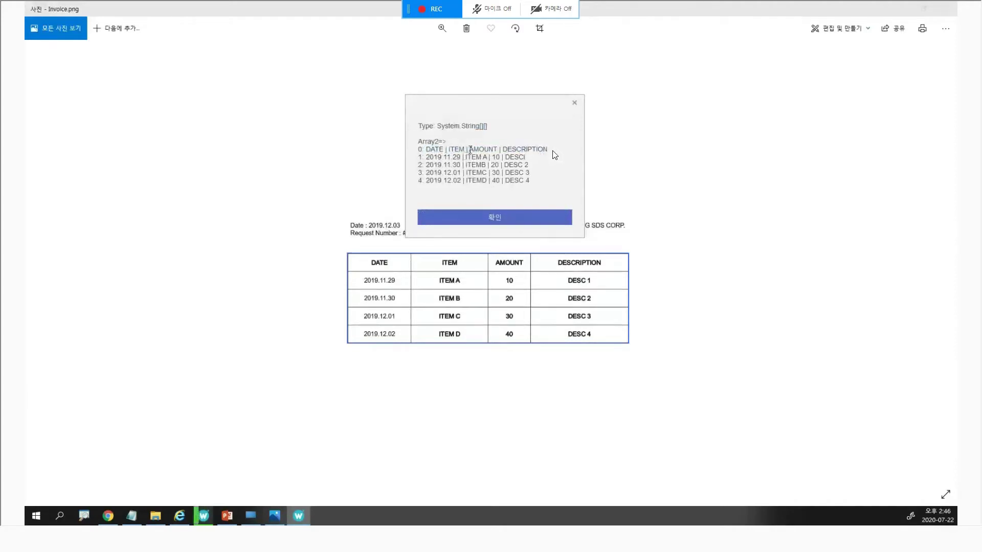
{"action": "left_click_drag", "start_coordinate": [427, 149], "coordinate": [513, 182]}
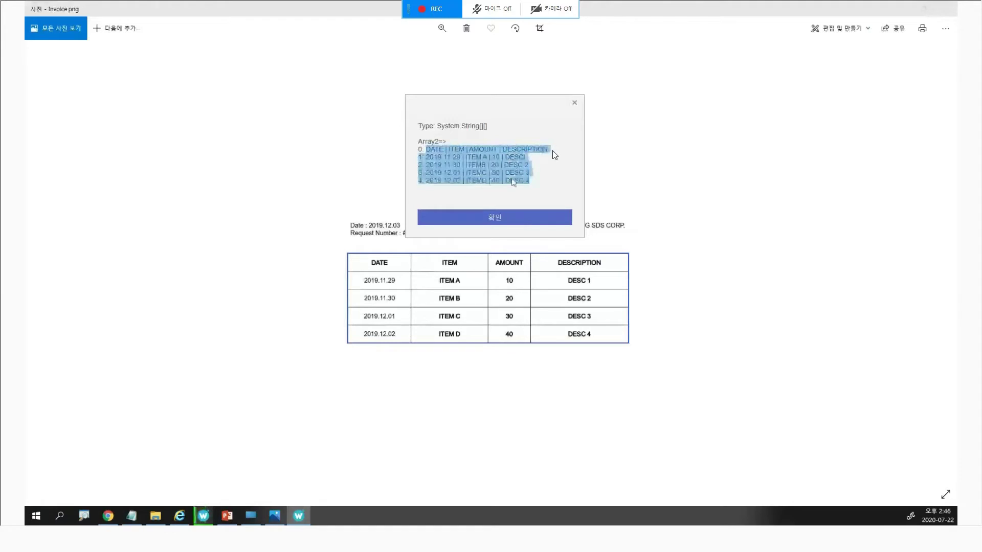
{"action": "left_click", "coordinate": [514, 221]}
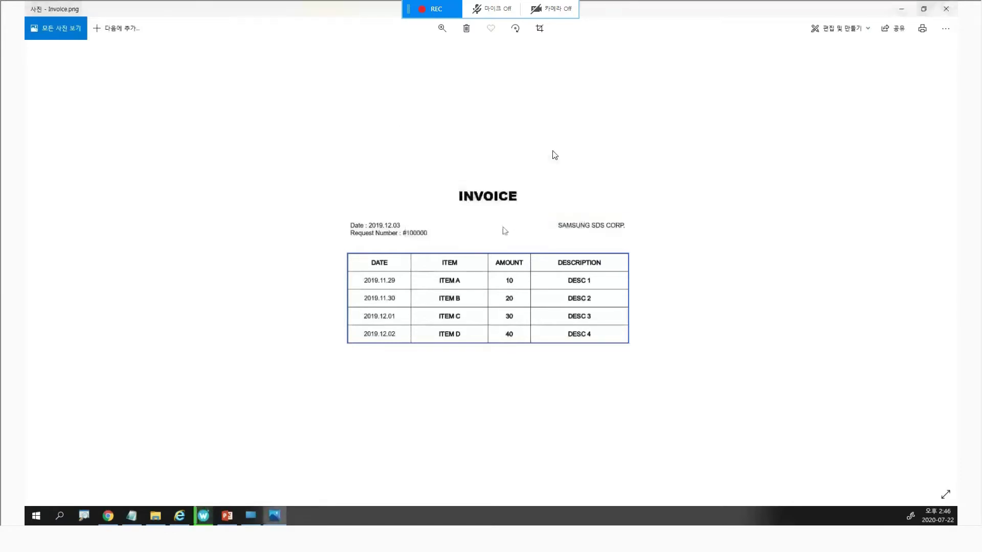
{"action": "left_click", "coordinate": [483, 275]}
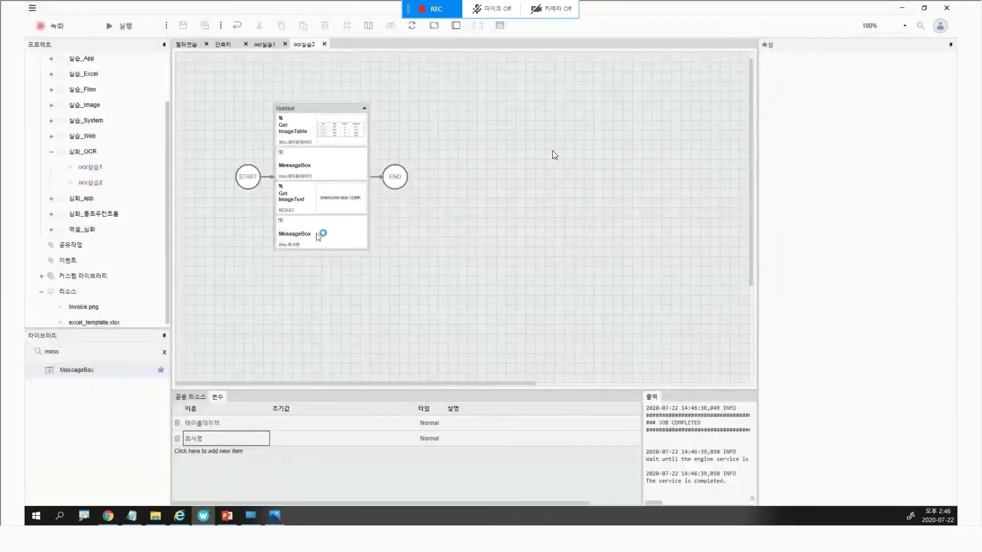
Step: Set GetImageText's output to this.회사명
{"action": "left_click", "coordinate": [331, 232]}
{"action": "left_click", "coordinate": [340, 201]}
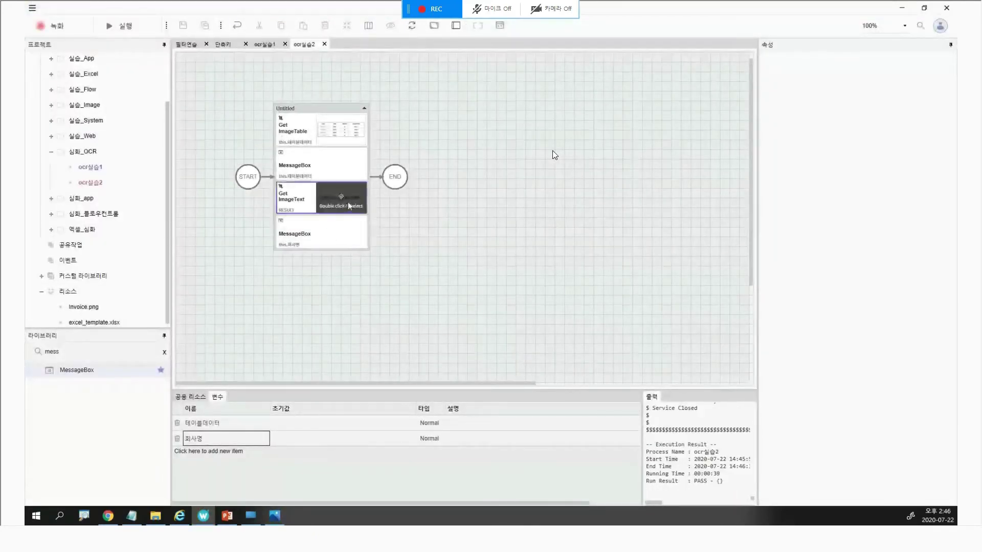
{"action": "double_click", "coordinate": [346, 202]}
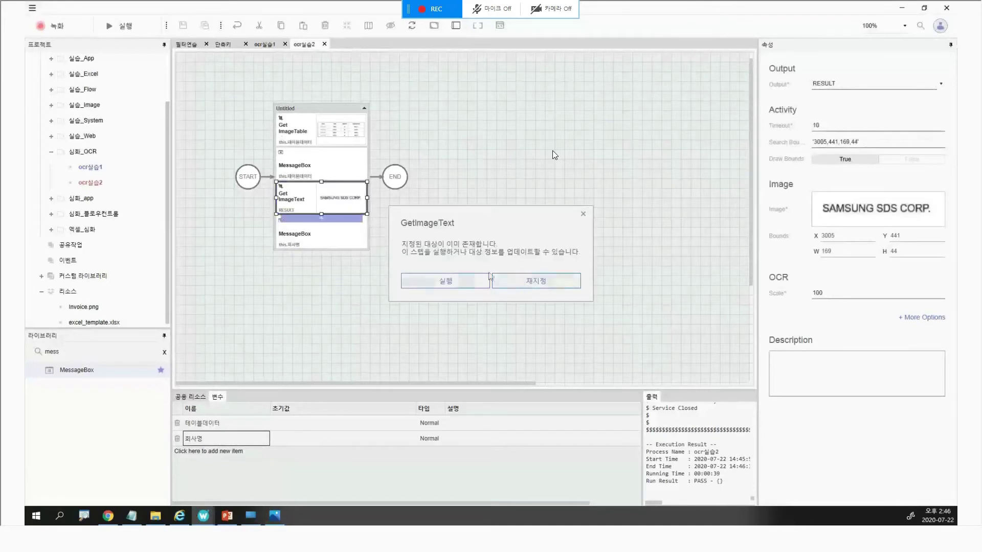
{"action": "left_click", "coordinate": [941, 84]}
{"action": "left_click", "coordinate": [832, 119]}
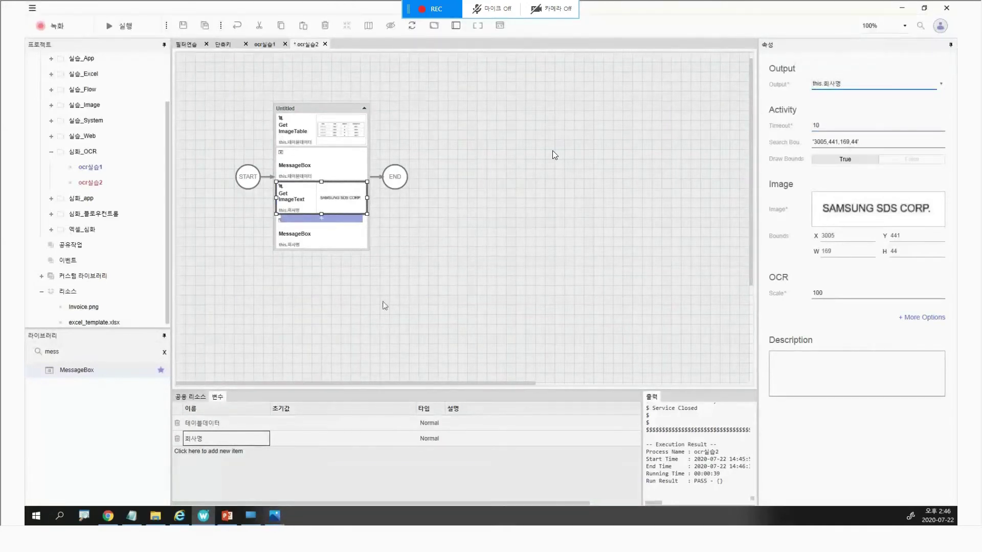
{"action": "left_click", "coordinate": [351, 275]}
Step: Run the task again, dismiss the table message box, and compare the company name message with the invoice
{"action": "left_click", "coordinate": [128, 25]}
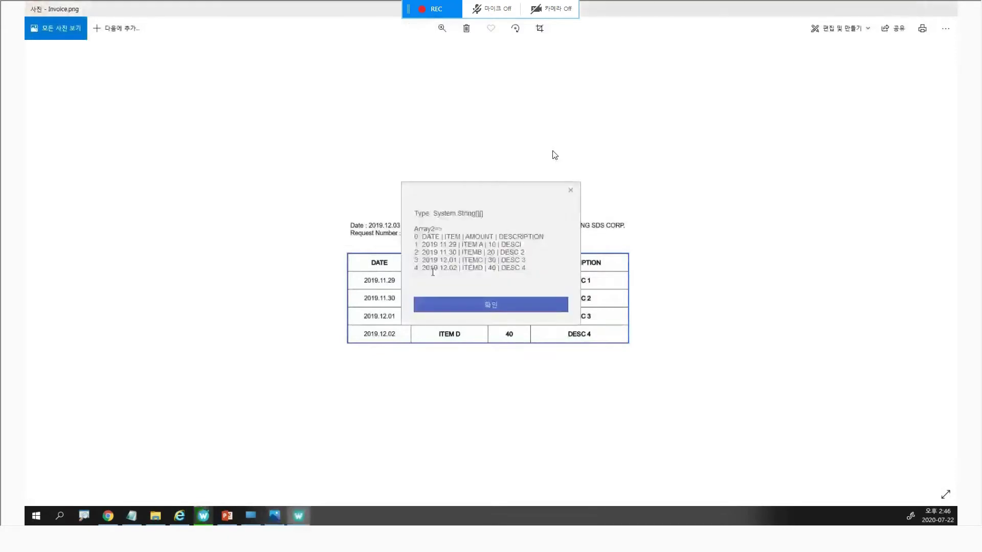
{"action": "left_click", "coordinate": [494, 302]}
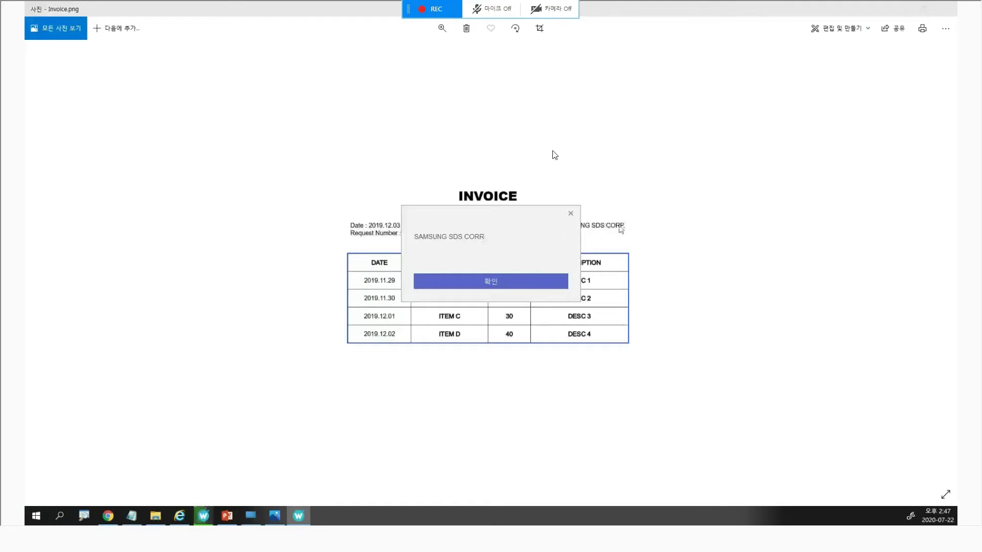
{"action": "left_click_drag", "start_coordinate": [480, 237], "coordinate": [486, 237]}
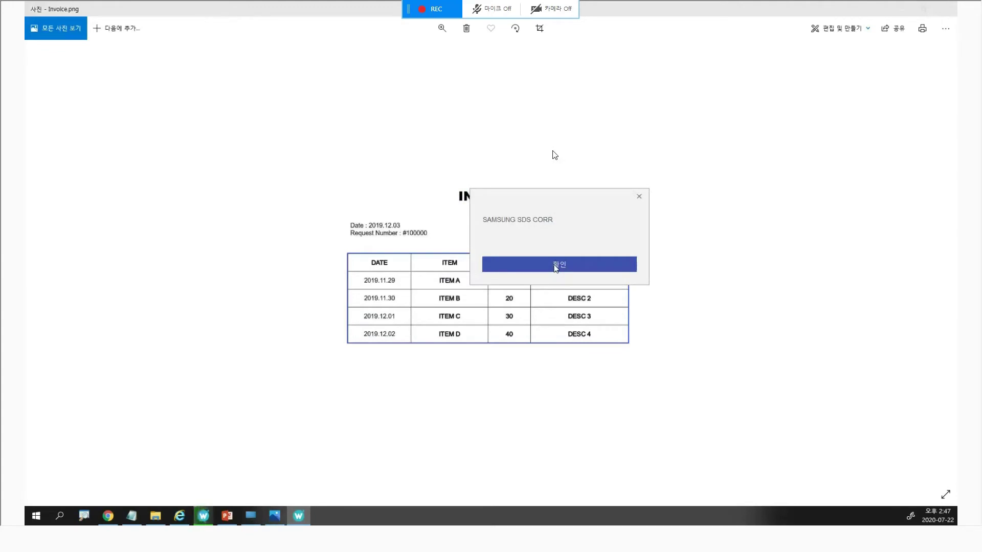
{"action": "left_click", "coordinate": [556, 269]}
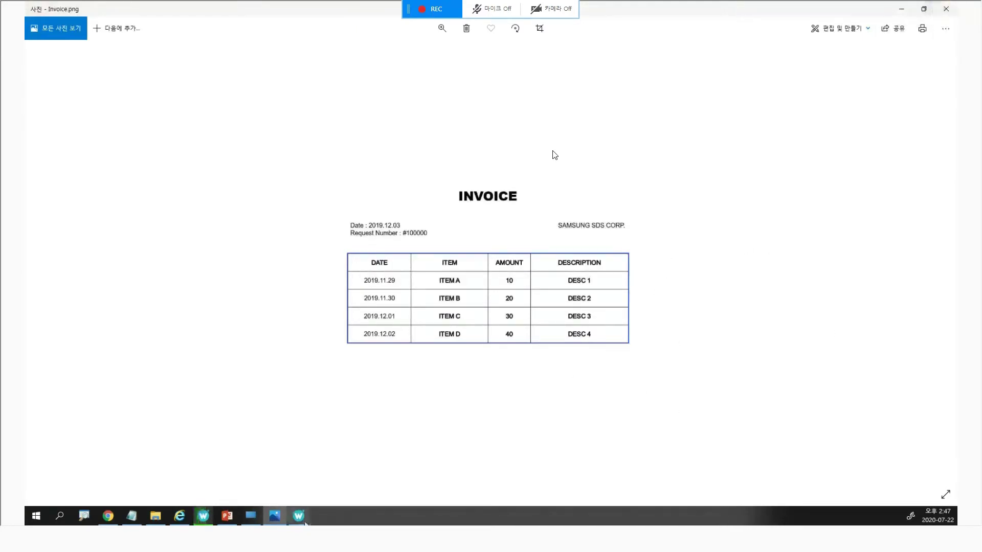
{"action": "left_click", "coordinate": [595, 263]}
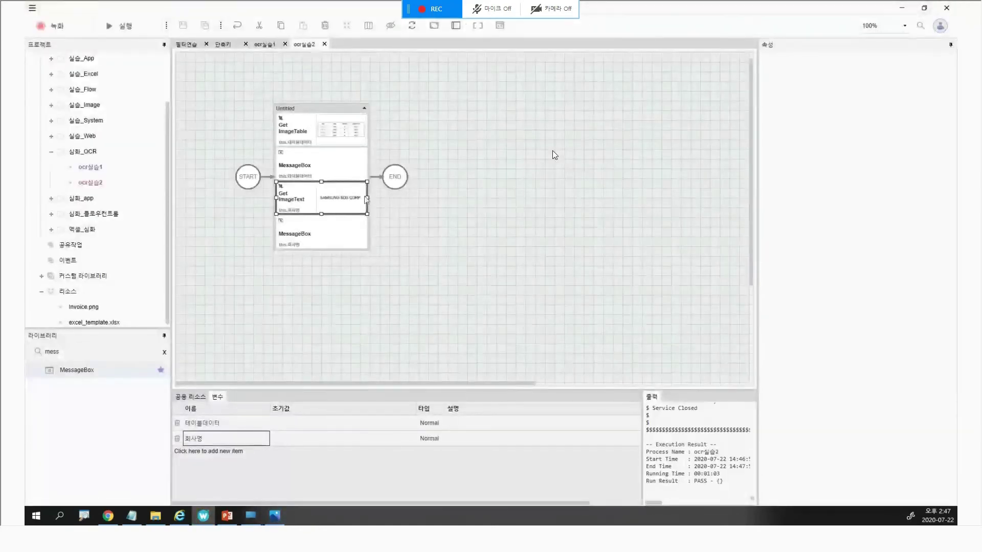
Step: Review the properties of GetImageText and GetImageTable, and return to the invoice image
{"action": "left_click", "coordinate": [348, 199]}
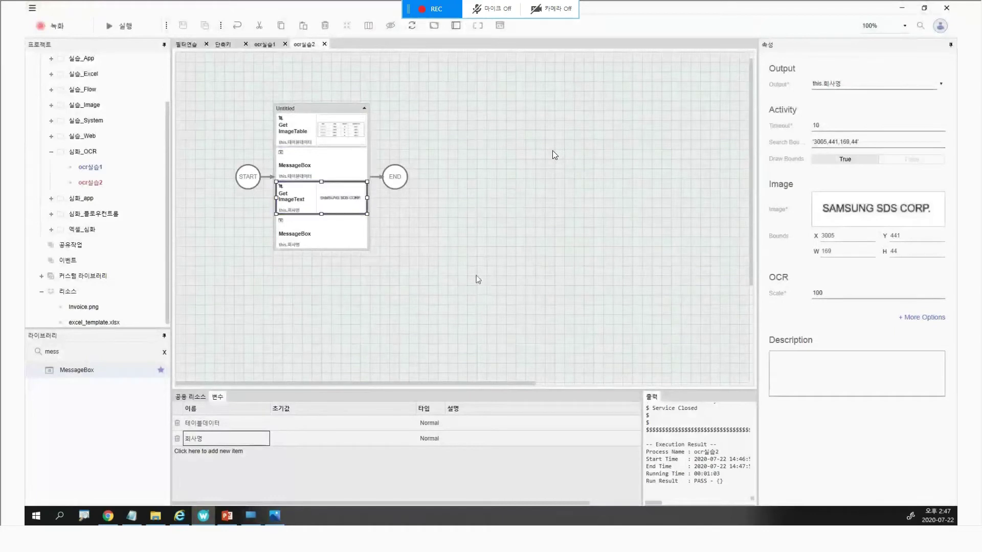
{"action": "left_click", "coordinate": [346, 126]}
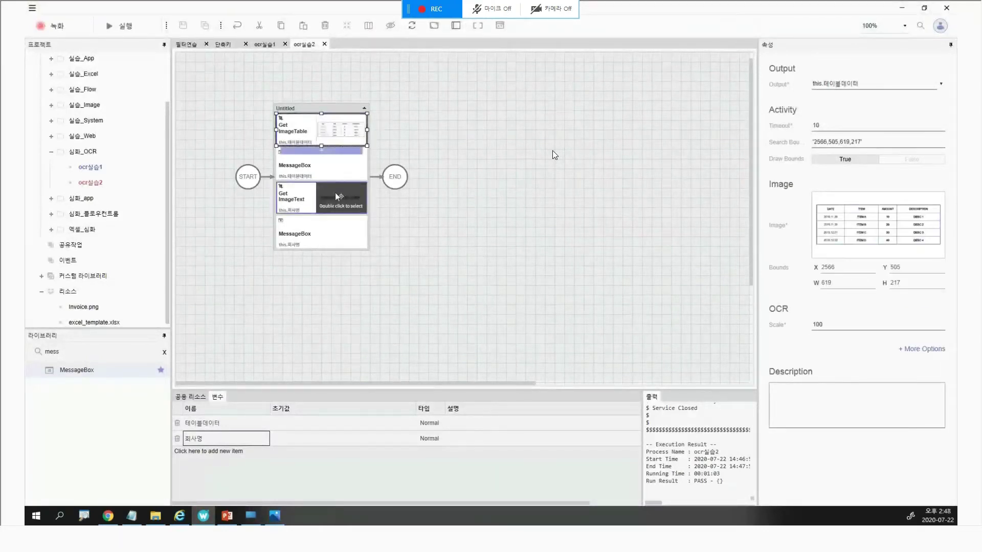
{"action": "left_click", "coordinate": [336, 192]}
{"action": "left_click", "coordinate": [343, 136]}
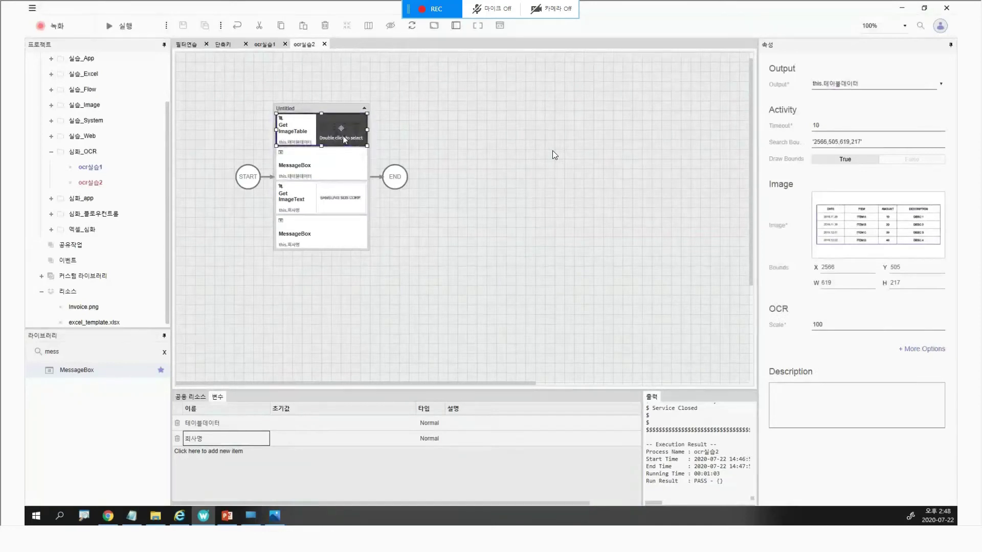
{"action": "left_click", "coordinate": [275, 514]}
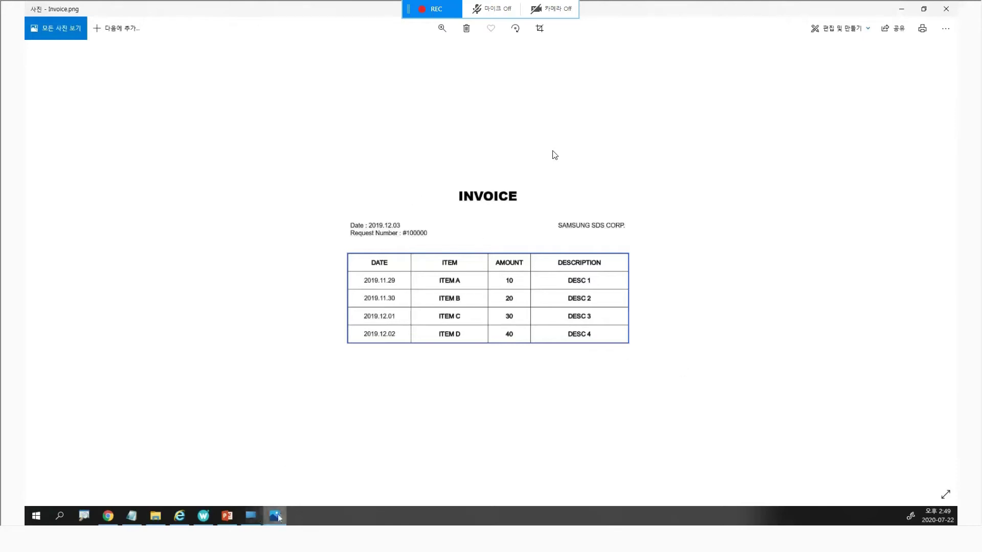
Step: Switch to Brity Works' template management in Chrome, maximize the window, and examine the fields and table of the OCR_test template
{"action": "mouse_move", "coordinate": [275, 515]}
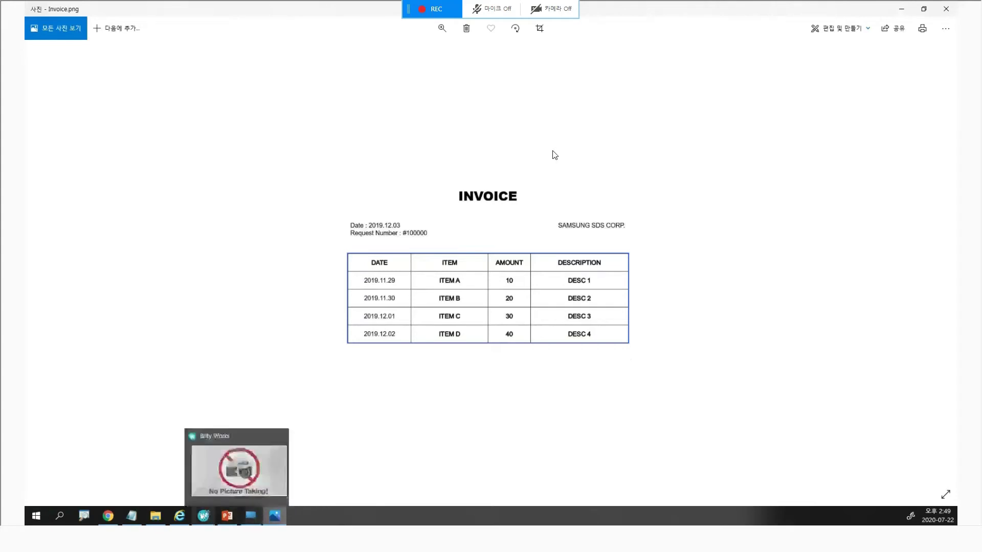
{"action": "mouse_move", "coordinate": [112, 518]}
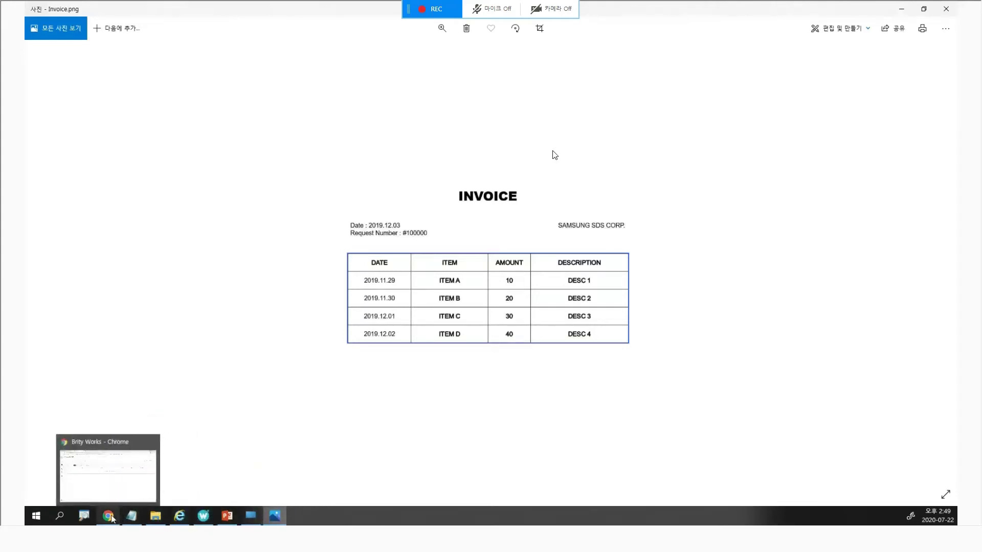
{"action": "left_click", "coordinate": [109, 519]}
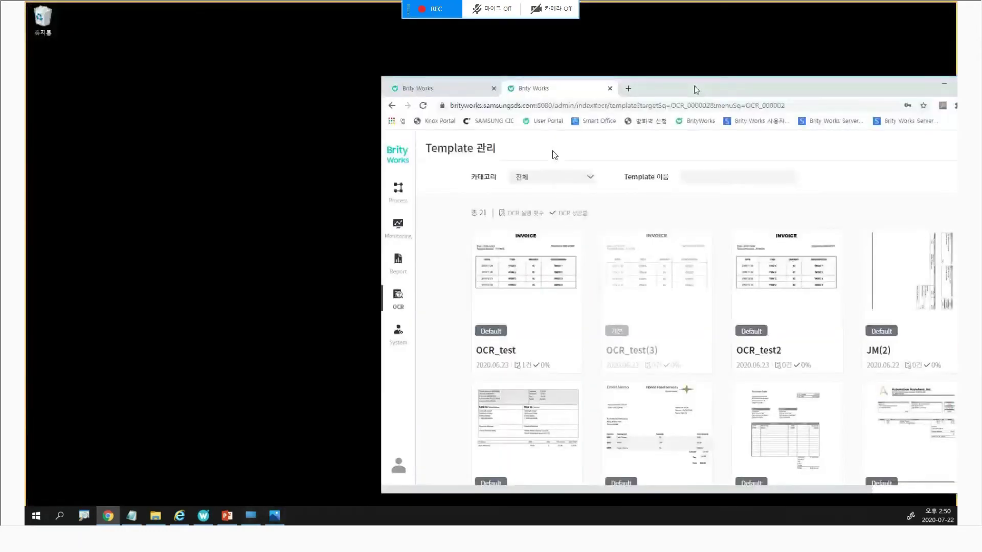
{"action": "double_click", "coordinate": [695, 87]}
{"action": "mouse_move", "coordinate": [231, 201]}
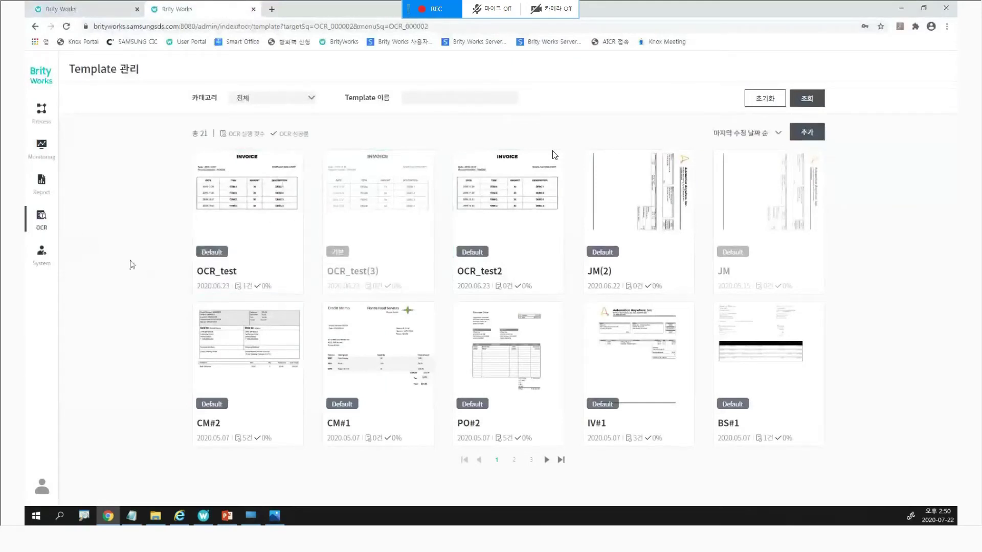
{"action": "left_click", "coordinate": [242, 202]}
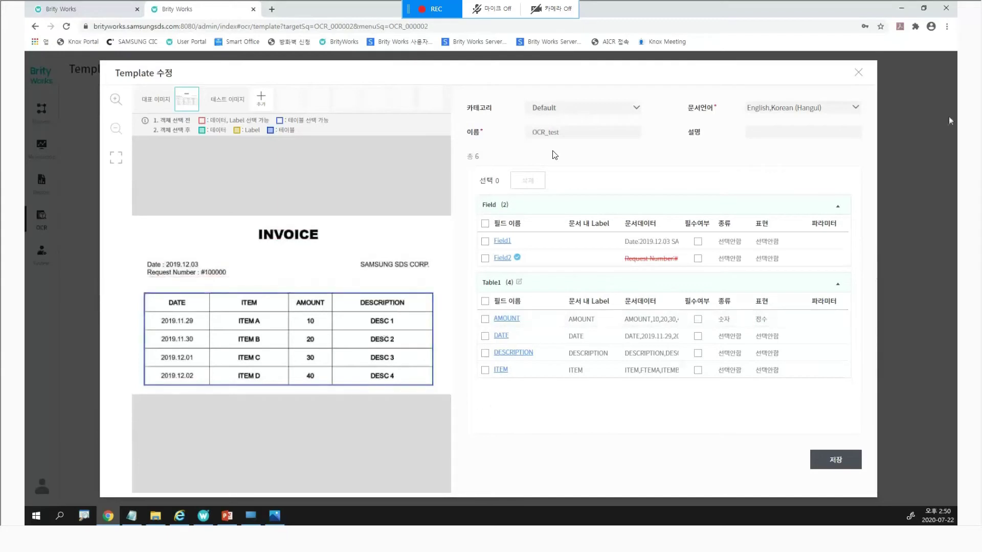
{"action": "left_click", "coordinate": [860, 76]}
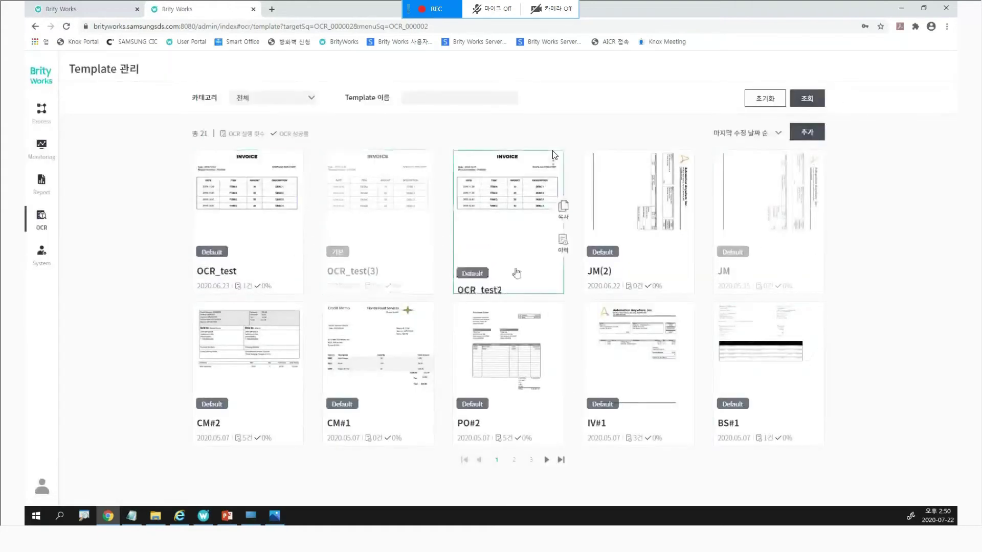
Step: Examine the JM(2) template, close it, and open the OCR_test(3) template to view its fields and table
{"action": "left_click", "coordinate": [647, 261]}
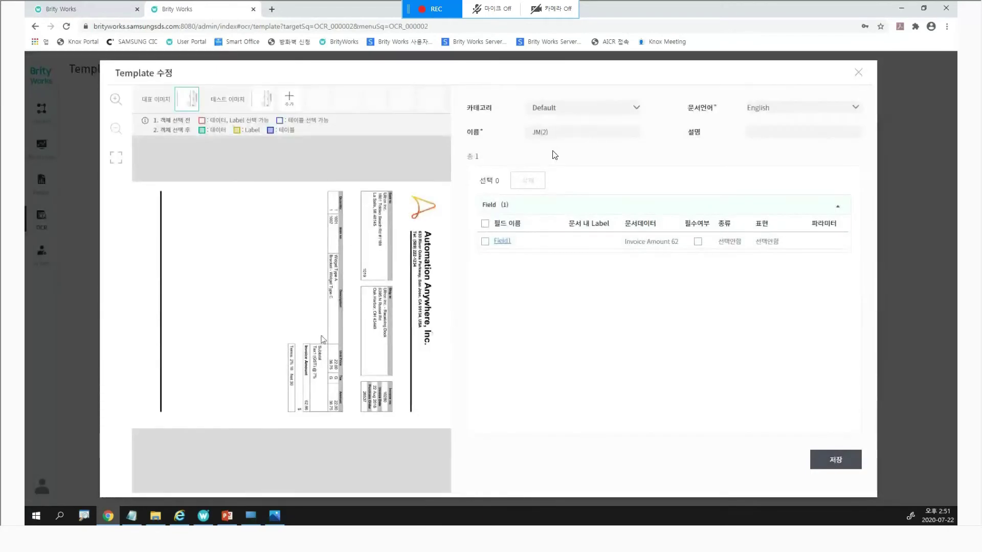
{"action": "left_click", "coordinate": [861, 75]}
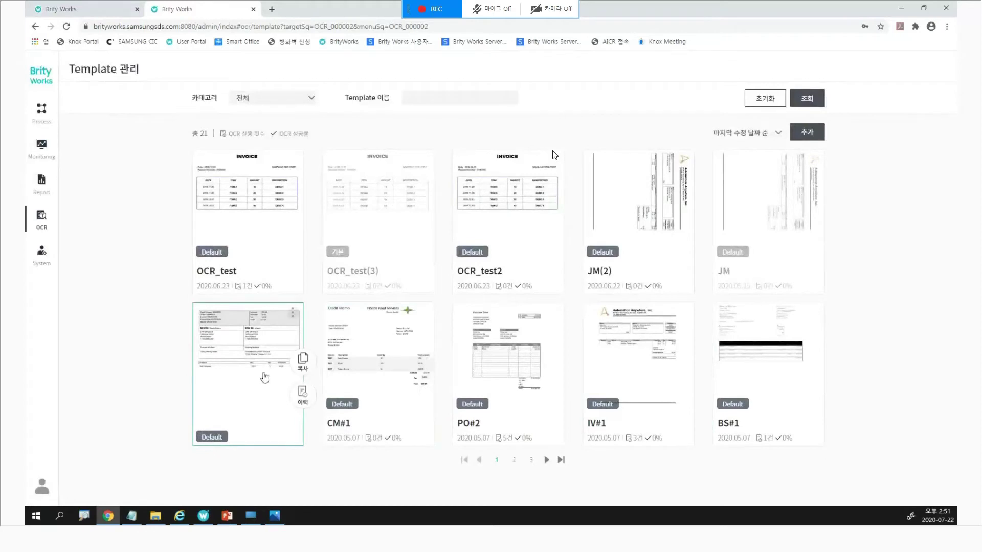
{"action": "left_click", "coordinate": [382, 199]}
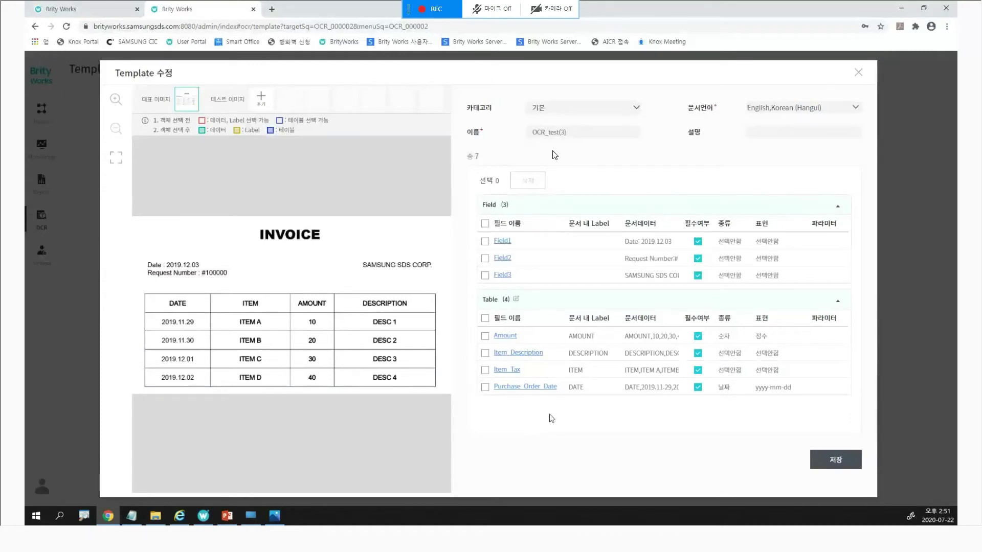
Step: Close the OCR_test(3) template, switch to the ocr실습2 task, and review the GetImageText and GetImageTable properties
{"action": "left_click", "coordinate": [859, 73]}
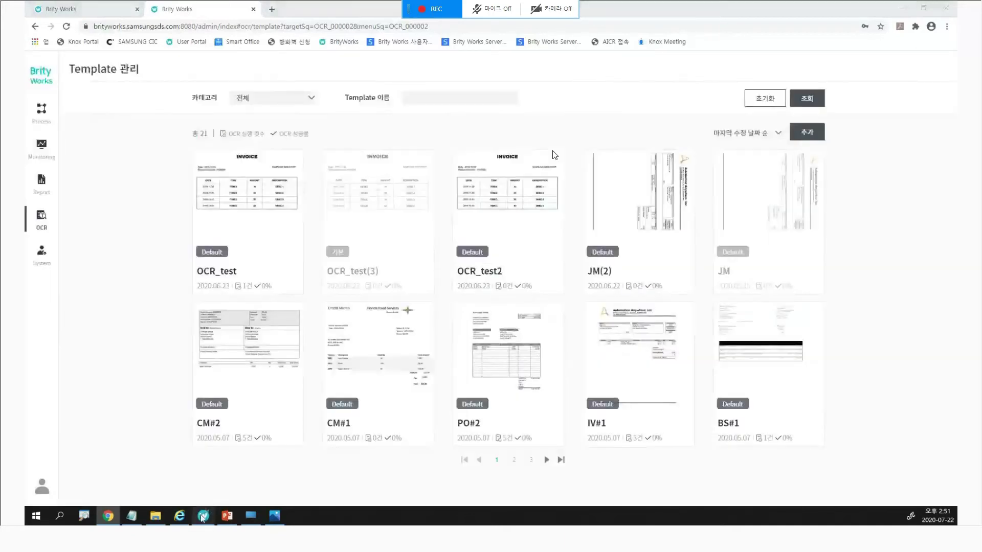
{"action": "left_click", "coordinate": [203, 515]}
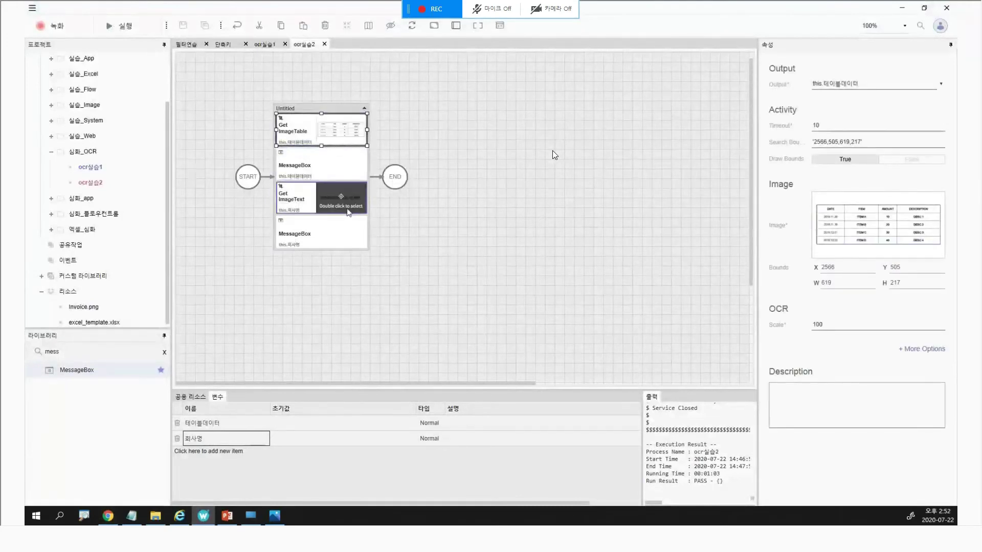
{"action": "left_click", "coordinate": [349, 212]}
{"action": "left_click", "coordinate": [353, 139]}
{"action": "left_click", "coordinate": [352, 210]}
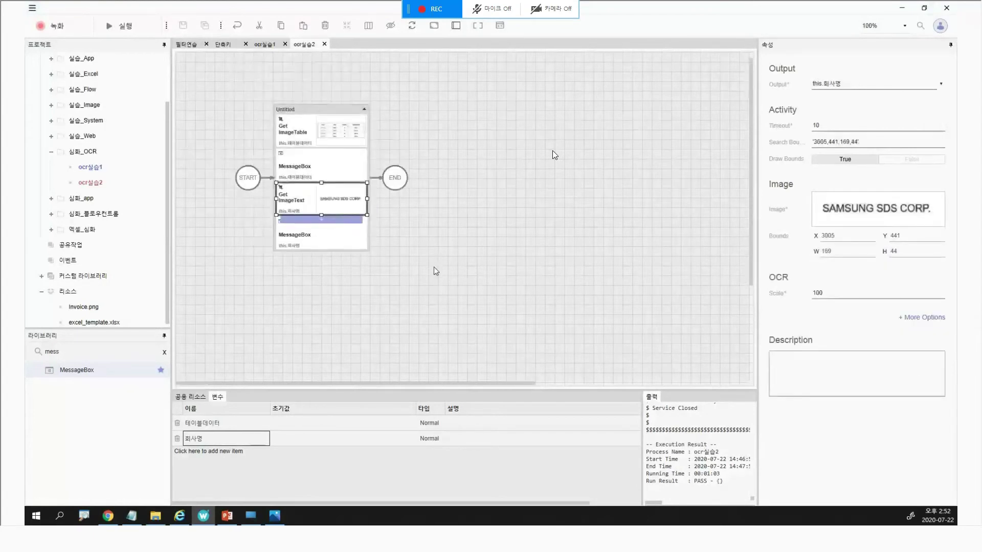
{"action": "key", "text": "Up"}
{"action": "key", "text": "Up"}
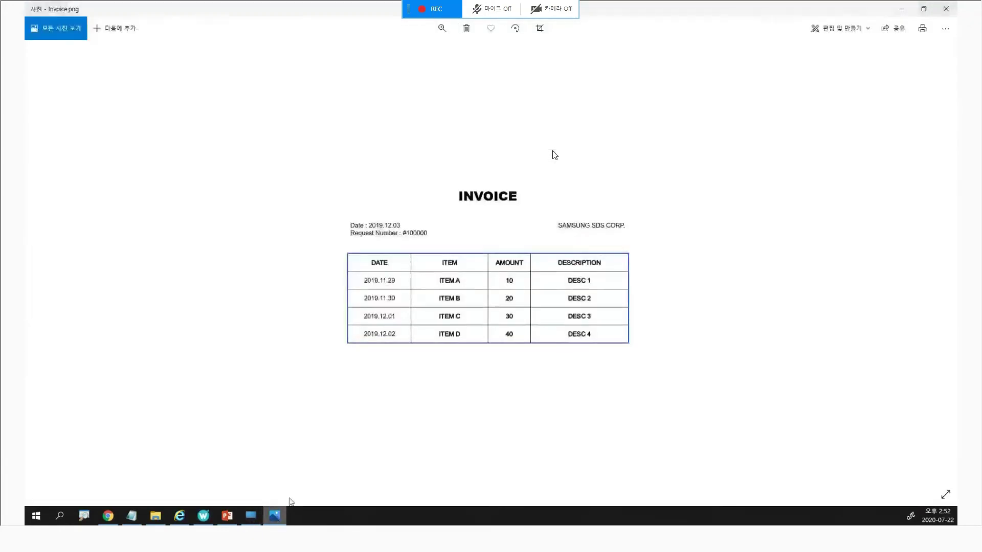
{"action": "left_click", "coordinate": [946, 9]}
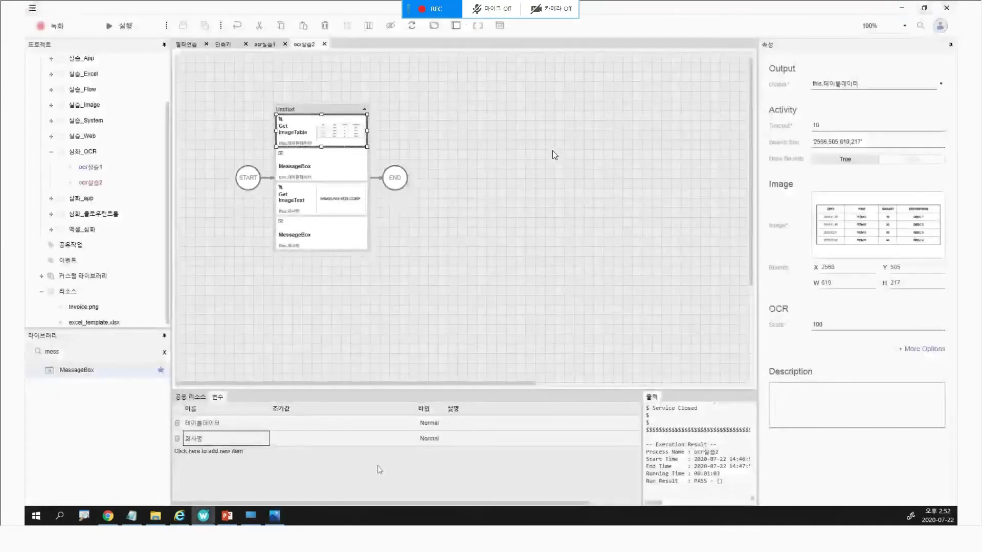
Step: Switch to Brity Works in Chrome, view the OCR category management and OCR Report pages, and return to template management
{"action": "key", "text": "alt+Tab"}
{"action": "mouse_move", "coordinate": [389, 205]}
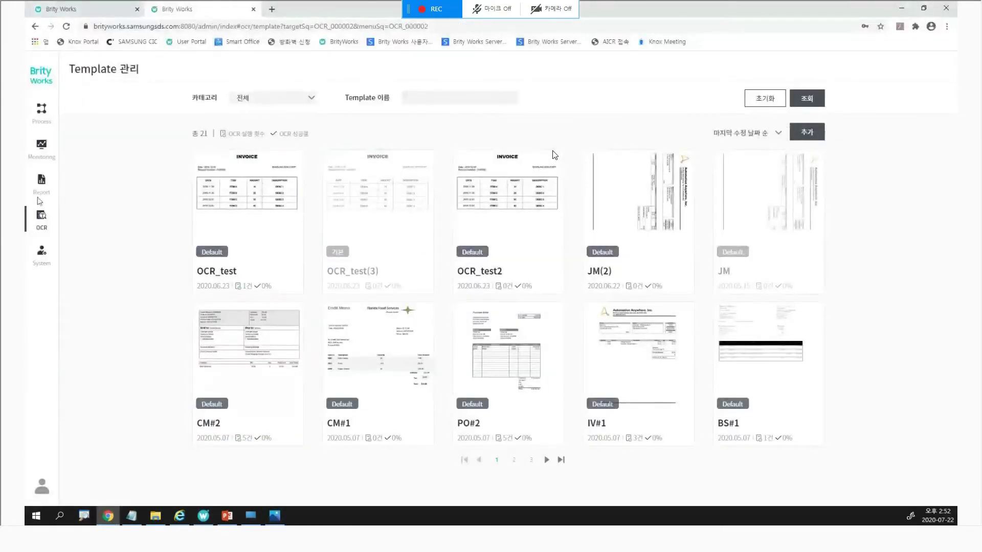
{"action": "left_click", "coordinate": [45, 219]}
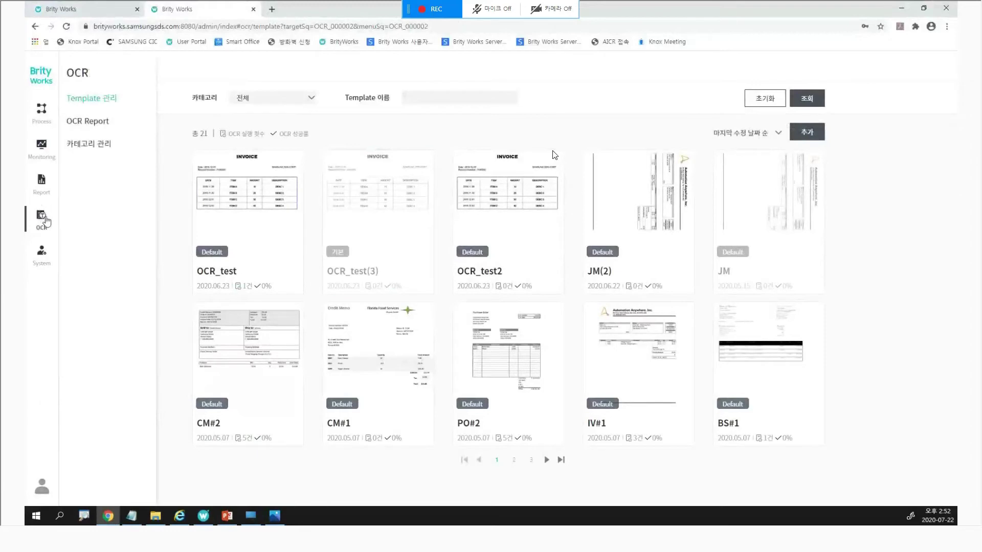
{"action": "left_click", "coordinate": [103, 145]}
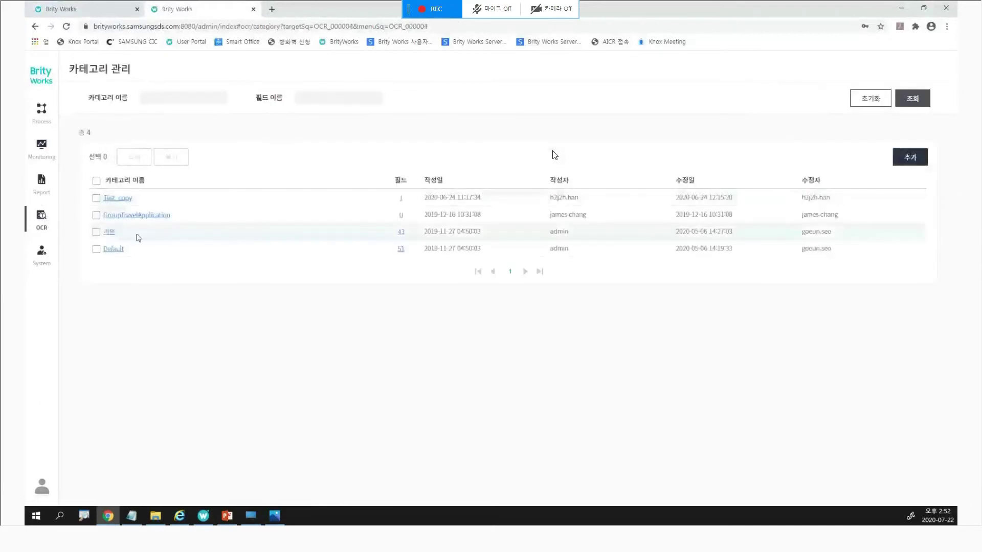
{"action": "left_click", "coordinate": [42, 224]}
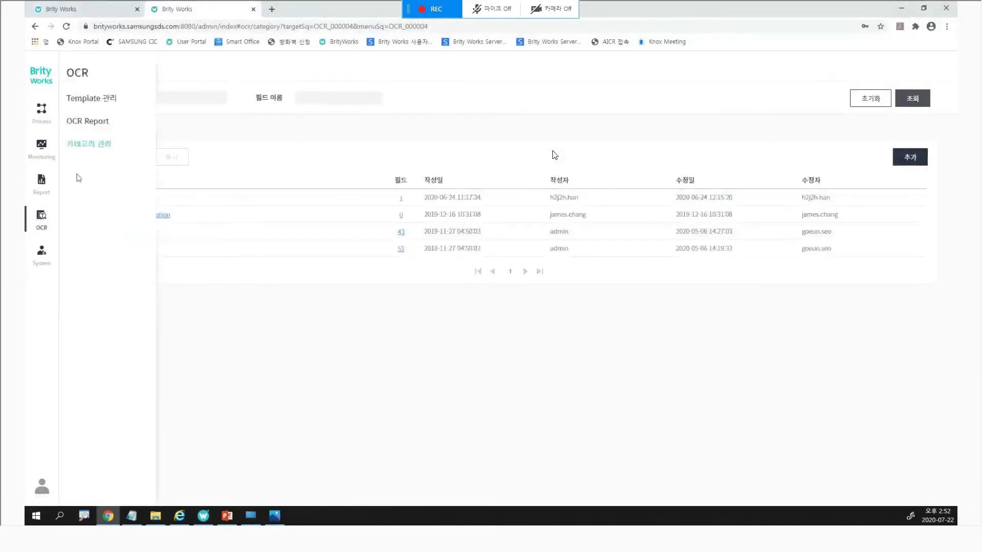
{"action": "left_click", "coordinate": [95, 125]}
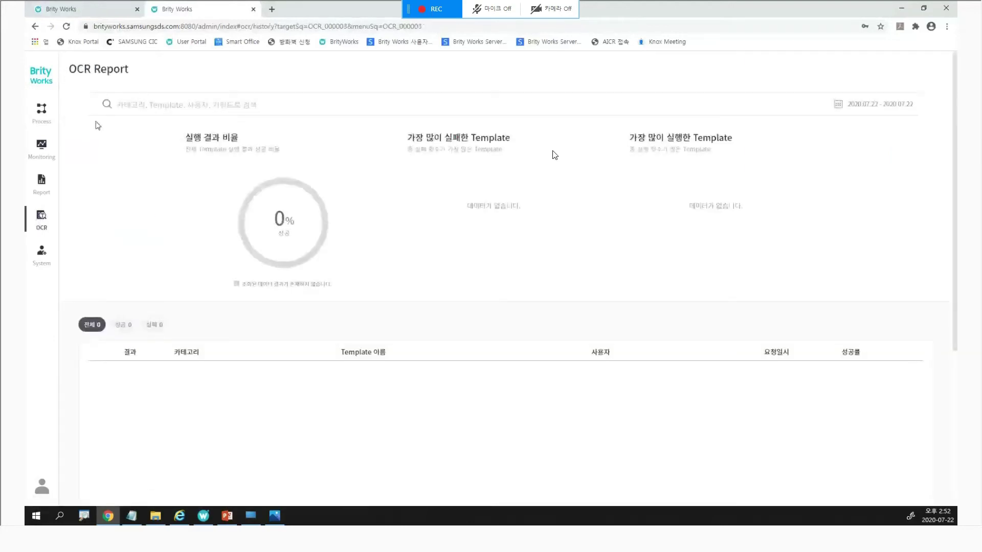
{"action": "left_click", "coordinate": [42, 221]}
{"action": "left_click", "coordinate": [96, 100]}
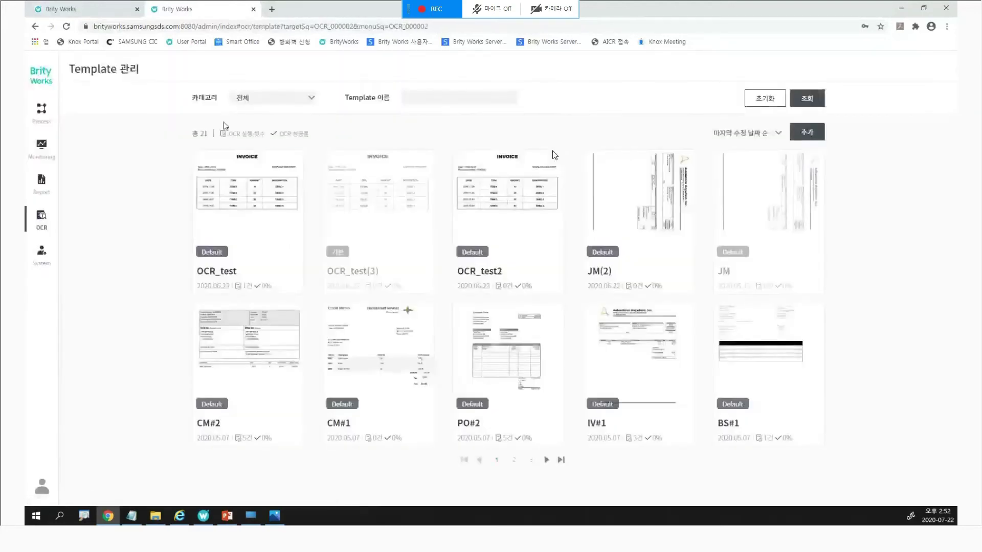
Step: Examine the fields and table of the OCR_test(3) template, reopen it for another look, and close it
{"action": "mouse_move", "coordinate": [407, 241]}
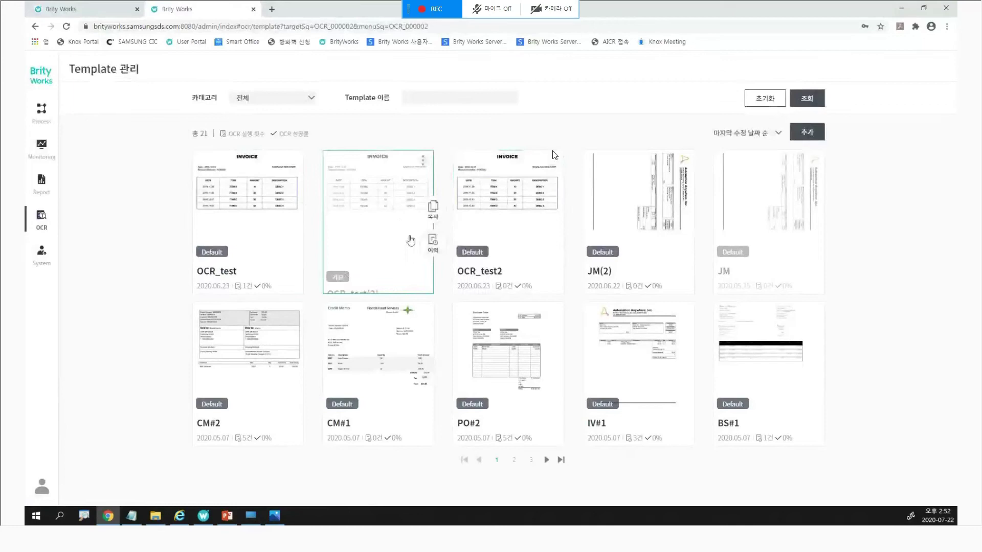
{"action": "left_click", "coordinate": [371, 230]}
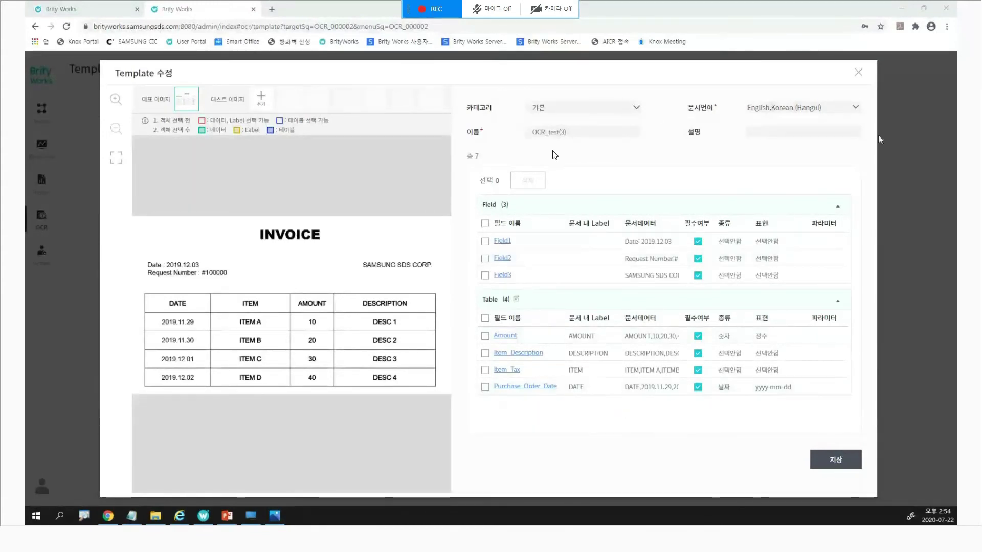
{"action": "left_click", "coordinate": [858, 74]}
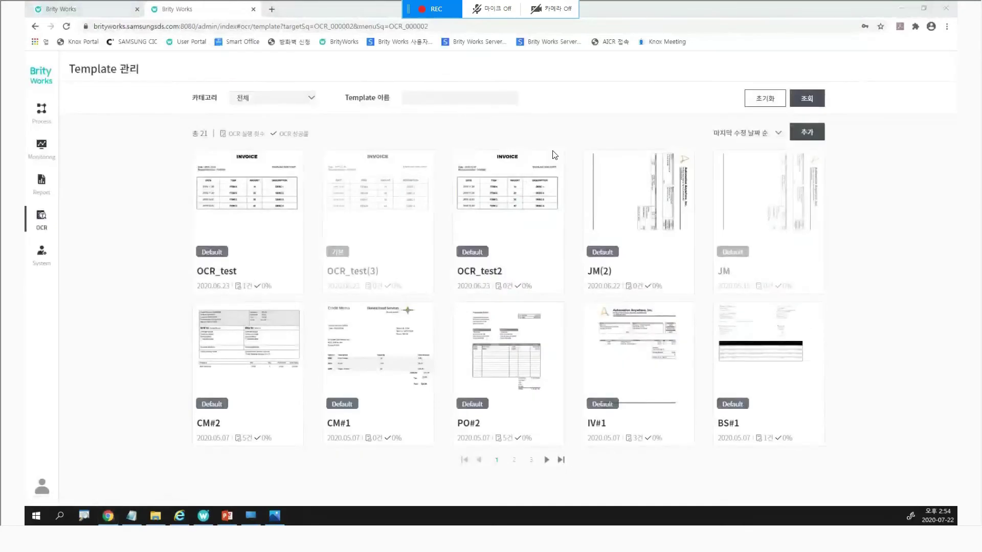
{"action": "mouse_move", "coordinate": [384, 214]}
{"action": "mouse_move", "coordinate": [340, 279]}
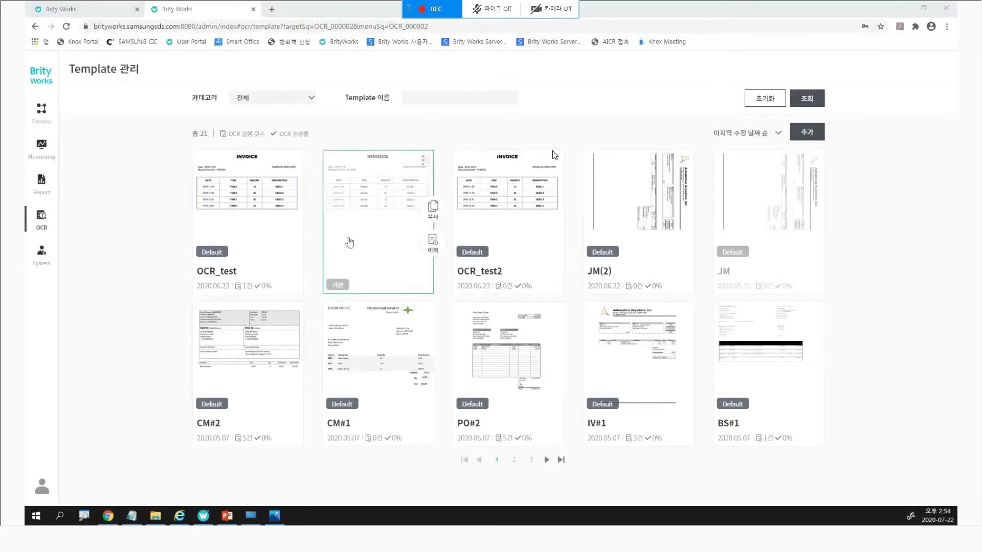
{"action": "left_click", "coordinate": [384, 193]}
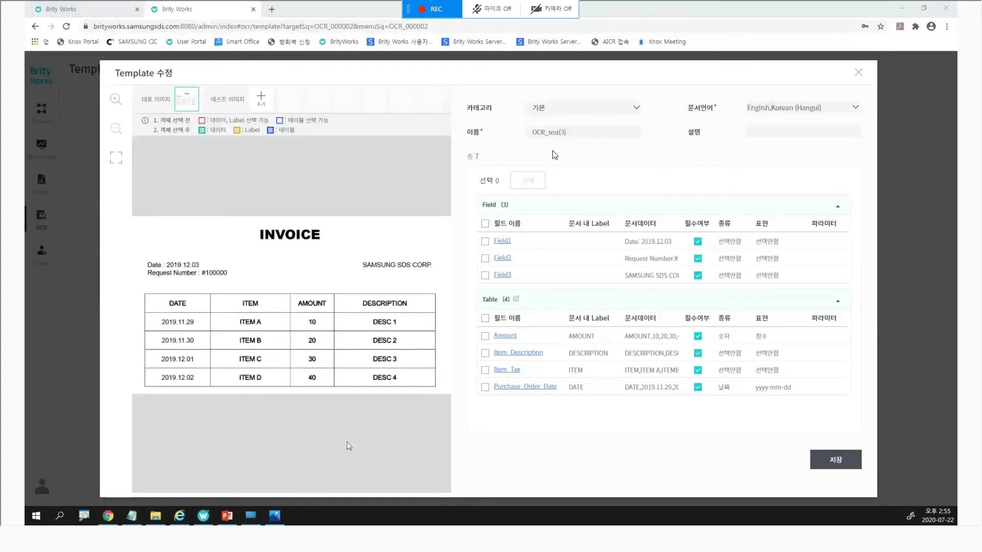
{"action": "left_click", "coordinate": [675, 417]}
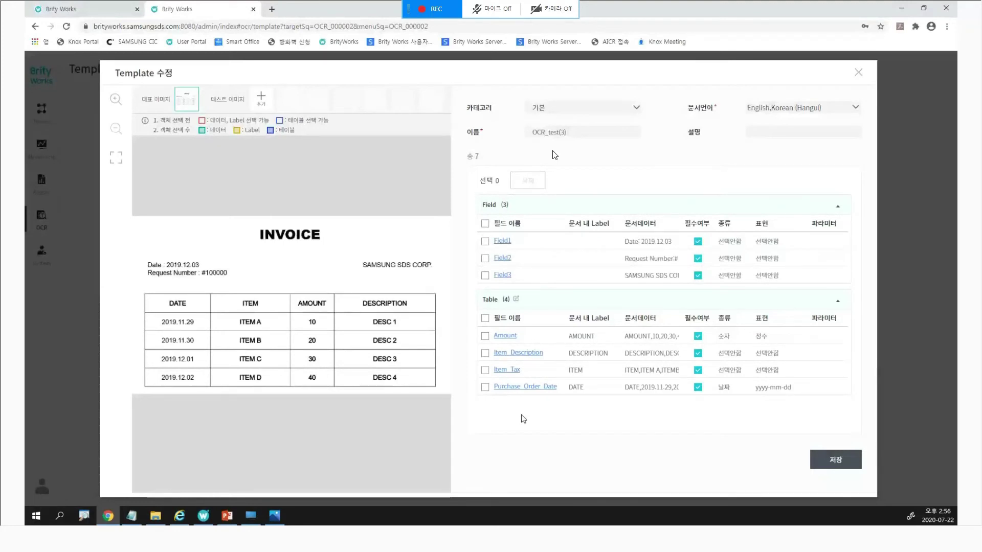
{"action": "left_click", "coordinate": [860, 73]}
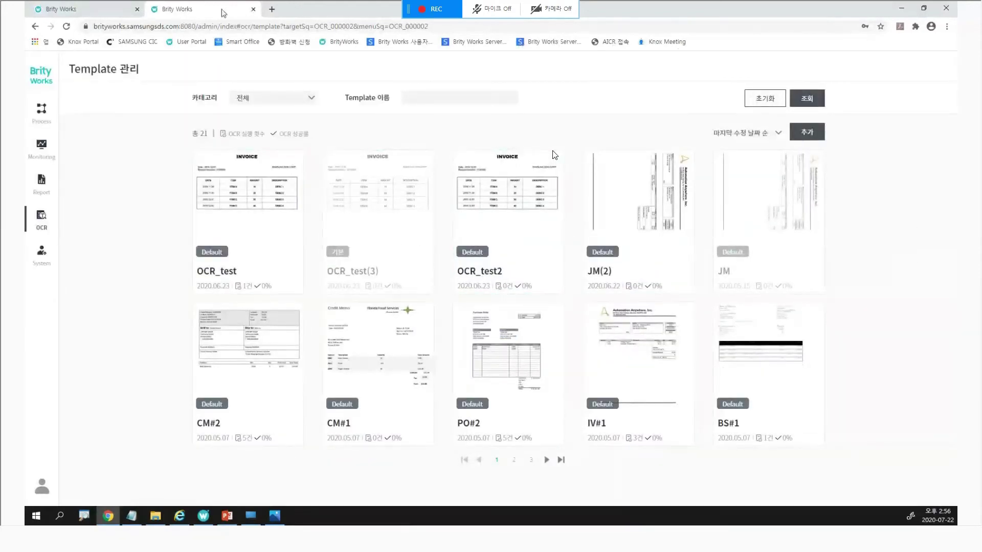
Step: Restore the Chrome window to a smaller size, return to the ocr실습2 task, and select Invoice.png in the project resources
{"action": "left_click", "coordinate": [924, 8]}
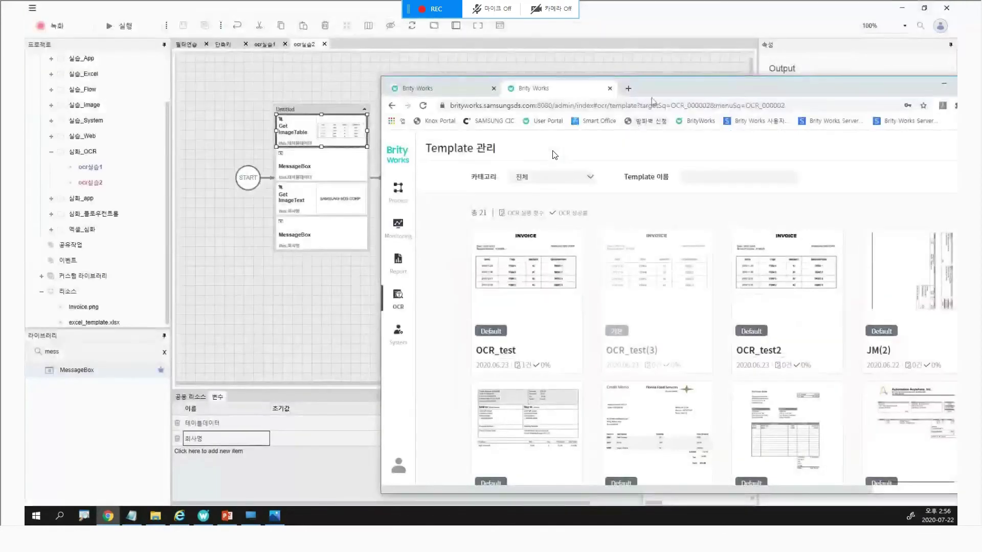
{"action": "key", "text": "alt+Tab"}
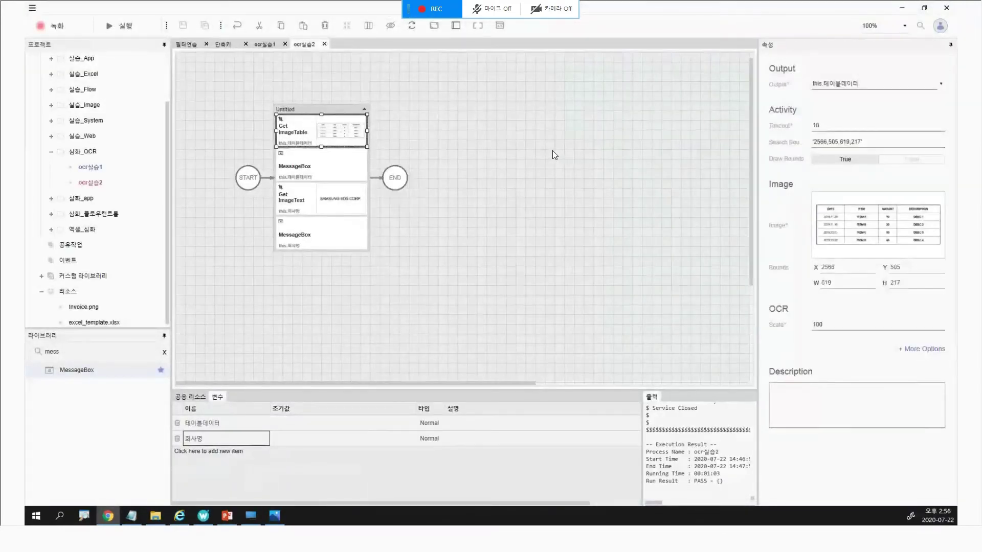
{"action": "left_click", "coordinate": [477, 304]}
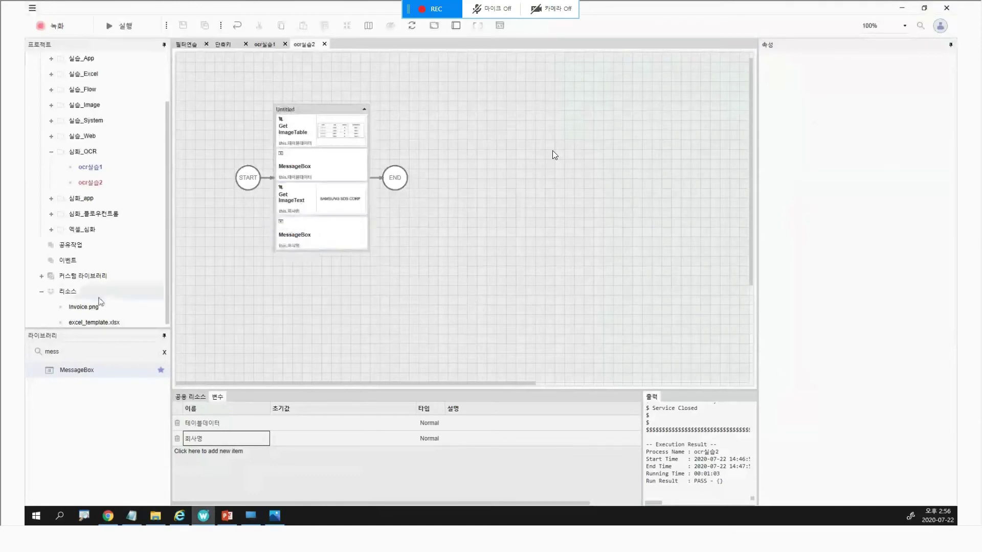
{"action": "scroll", "coordinate": [92, 302], "scroll_direction": "down", "scroll_amount": 1}
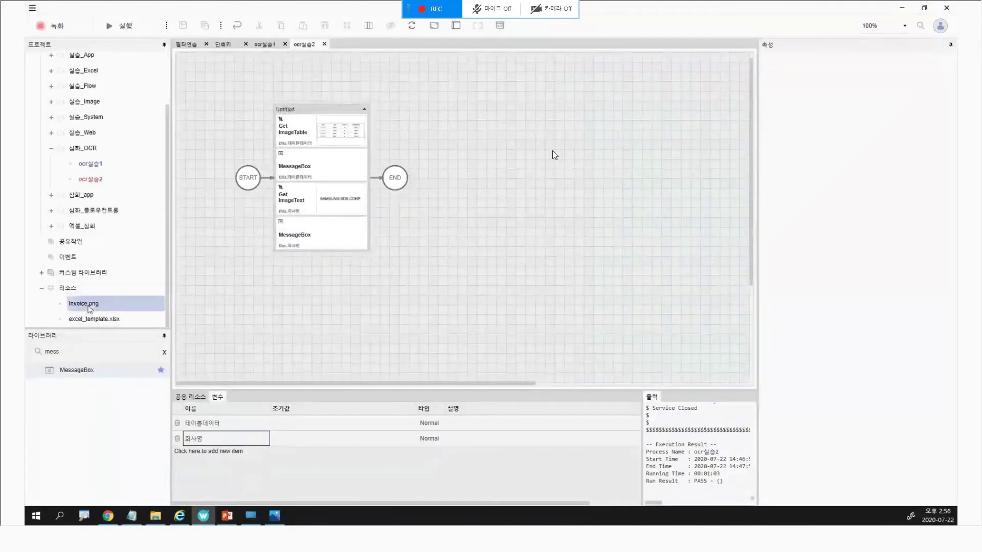
{"action": "left_click", "coordinate": [83, 303]}
{"action": "left_click", "coordinate": [496, 307]}
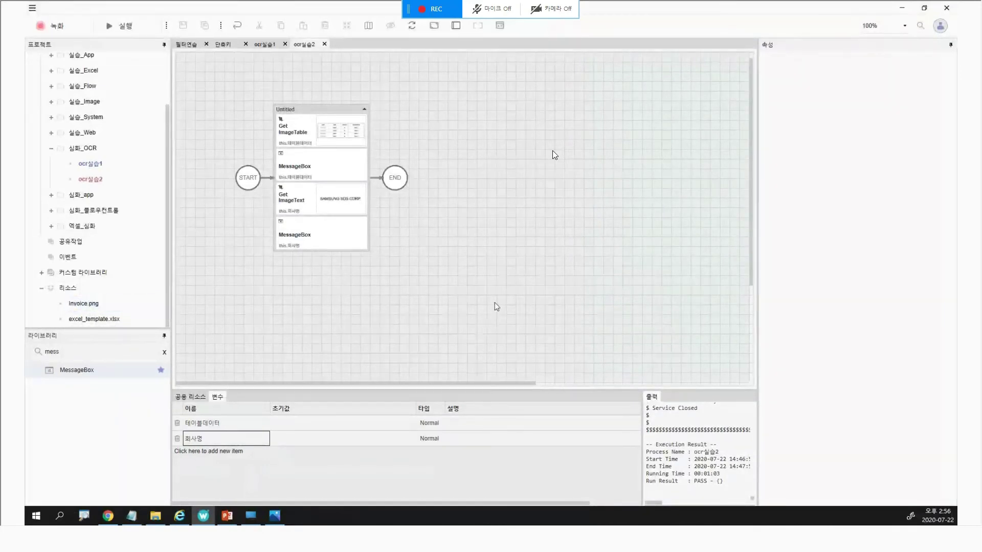
{"action": "left_click", "coordinate": [83, 304]}
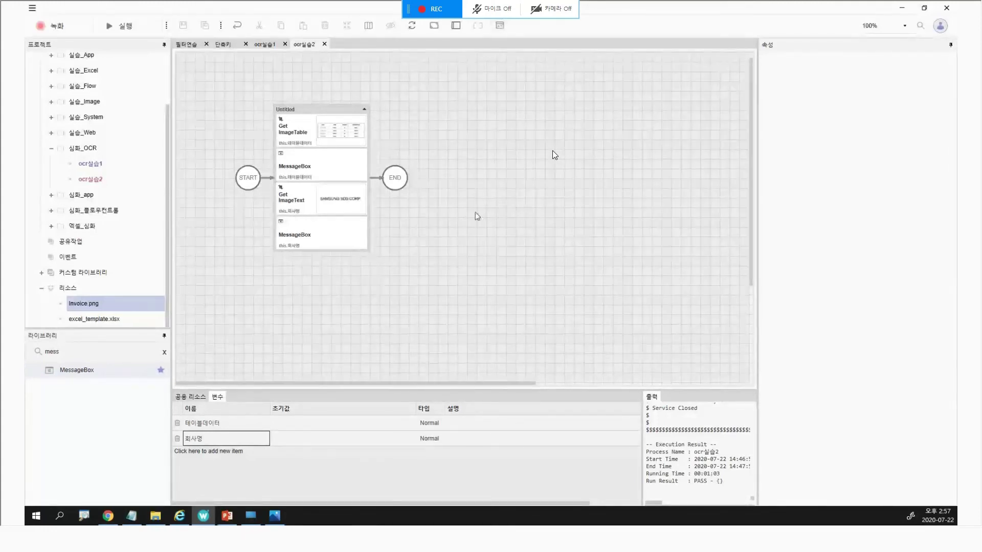
Step: Switch to PowerPoint, look through the training slides from OCR 실습 1 to Headless and back to Custom 라이브러리, and minimize the presentation
{"action": "left_click", "coordinate": [274, 518]}
{"action": "left_click", "coordinate": [274, 517]}
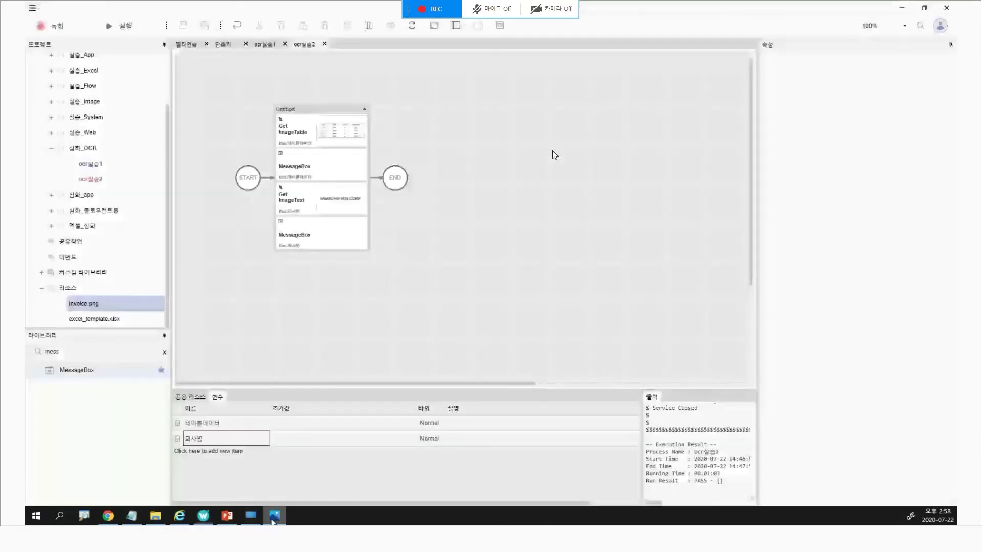
{"action": "left_click", "coordinate": [226, 516]}
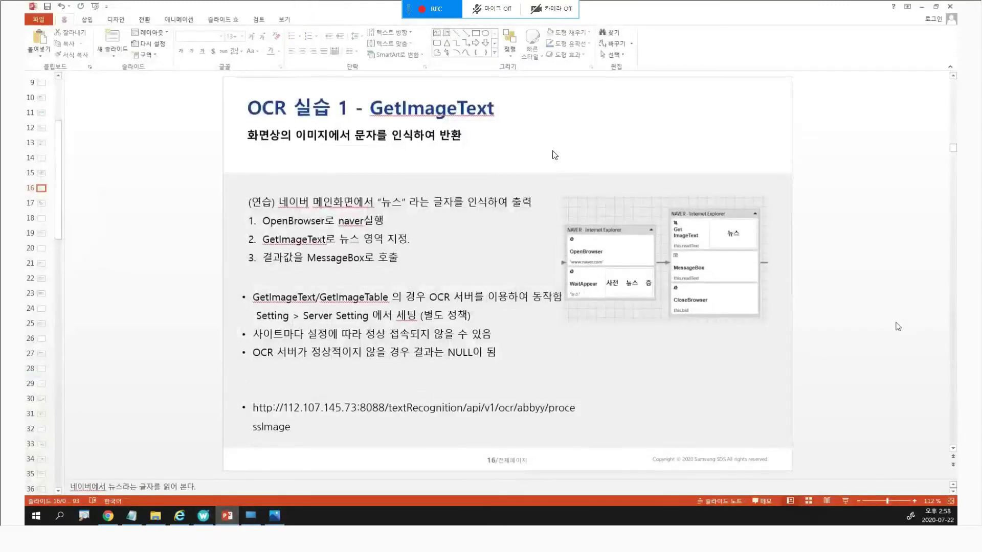
{"action": "scroll", "coordinate": [554, 155], "scroll_direction": "down", "scroll_amount": 2}
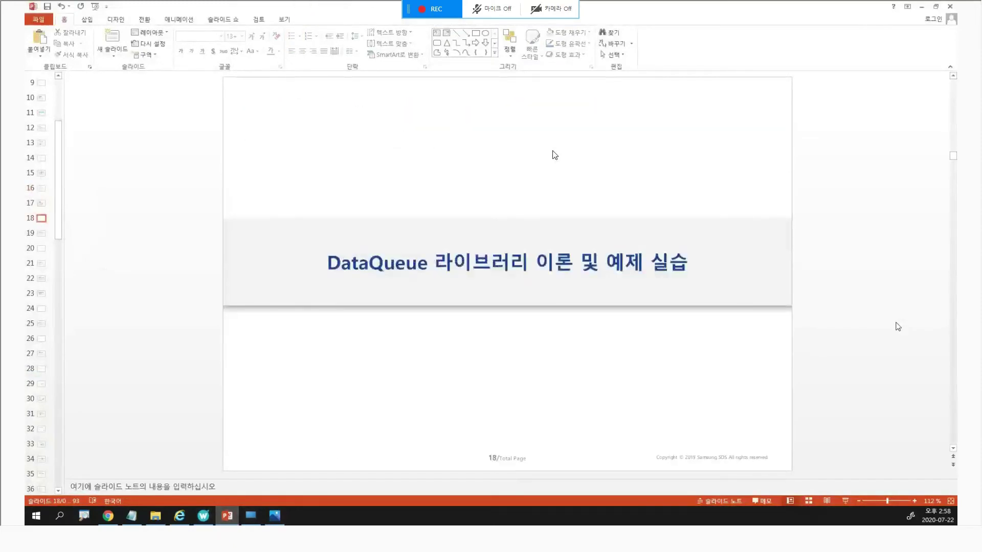
{"action": "scroll", "coordinate": [555, 154], "scroll_direction": "down", "scroll_amount": 3}
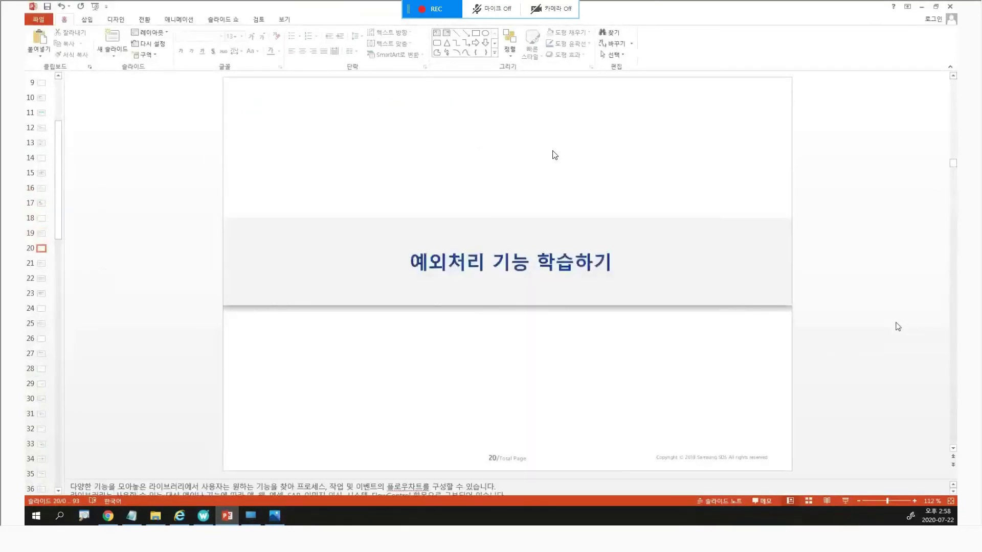
{"action": "scroll", "coordinate": [554, 155], "scroll_direction": "down", "scroll_amount": 2}
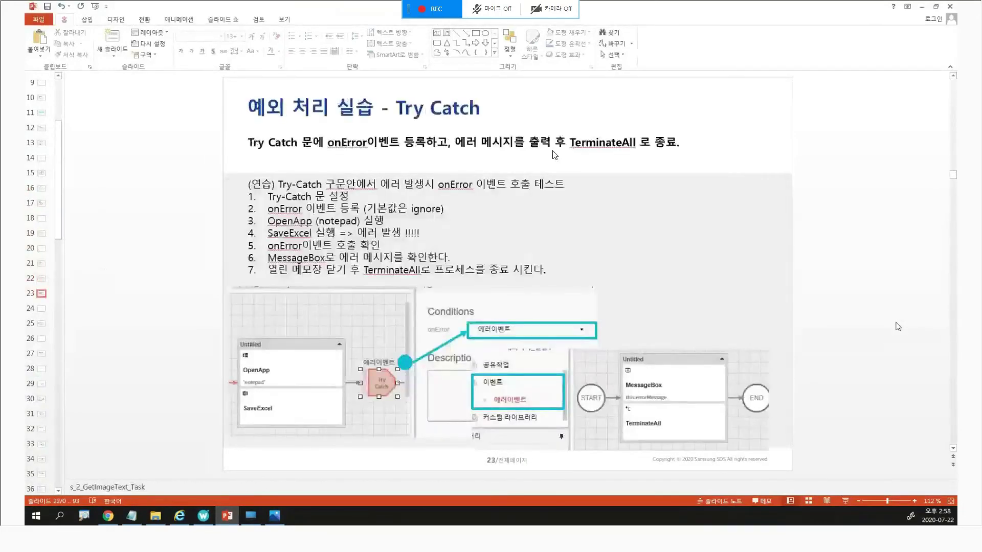
{"action": "scroll", "coordinate": [555, 154], "scroll_direction": "down", "scroll_amount": 1}
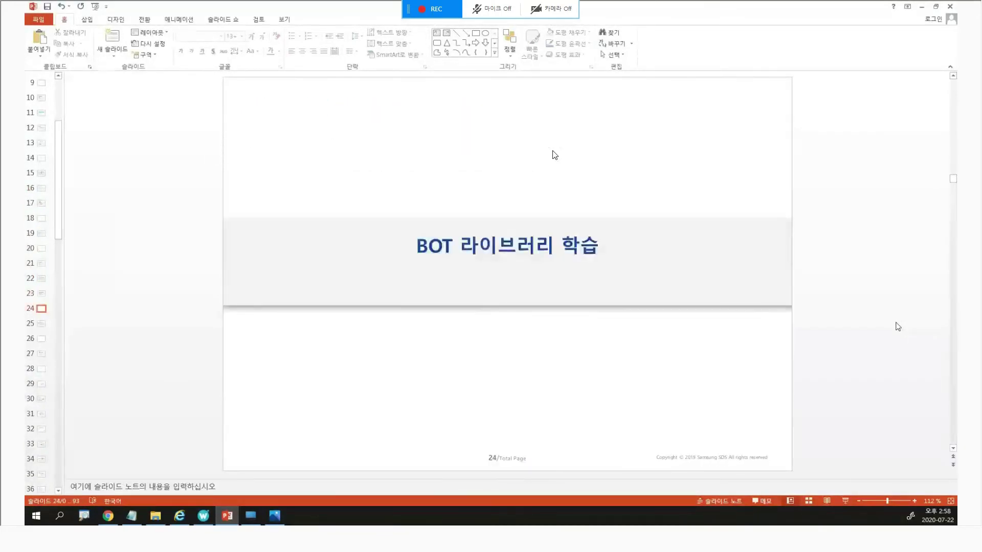
{"action": "scroll", "coordinate": [555, 155], "scroll_direction": "down", "scroll_amount": 4}
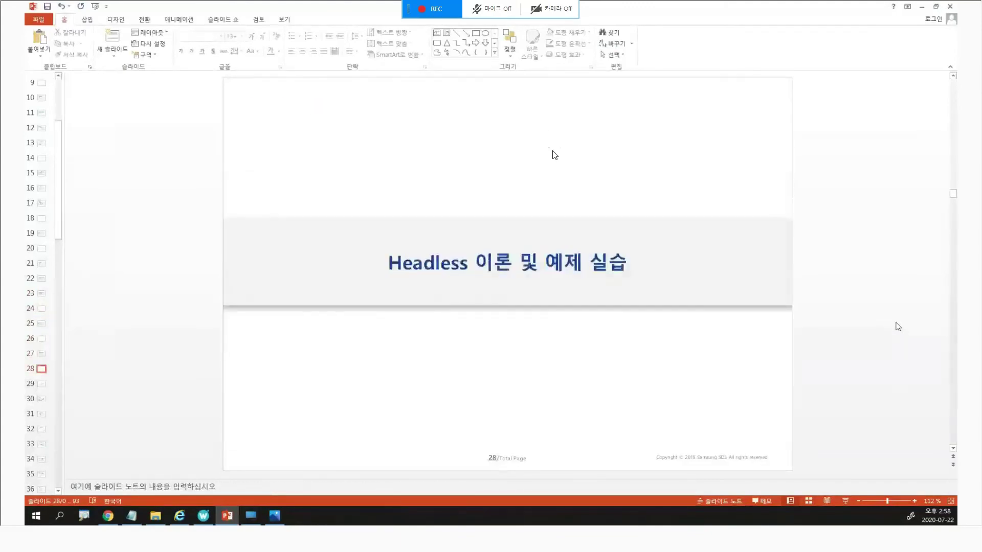
{"action": "scroll", "coordinate": [555, 155], "scroll_direction": "down", "scroll_amount": 1}
{"action": "scroll", "coordinate": [555, 155], "scroll_direction": "up", "scroll_amount": 2}
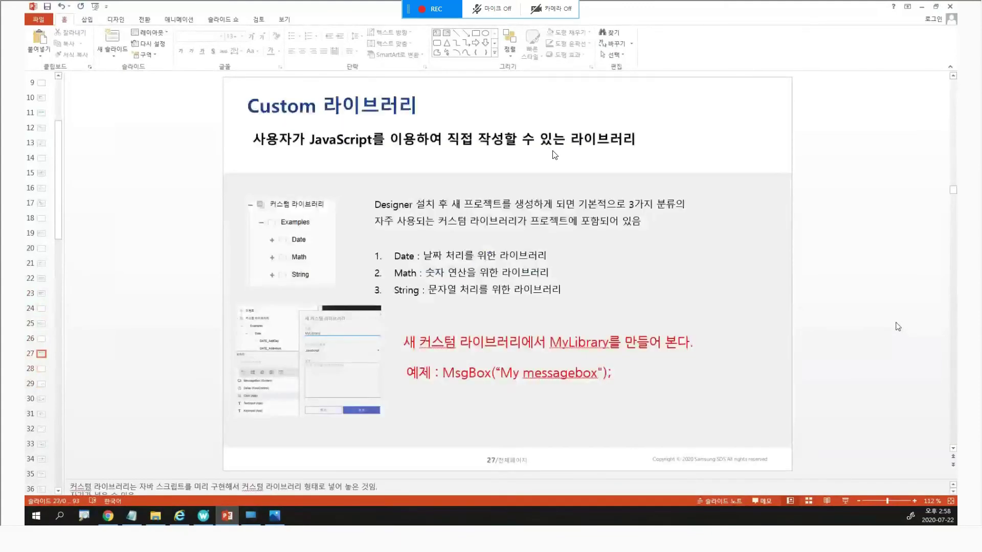
{"action": "left_click", "coordinate": [921, 9]}
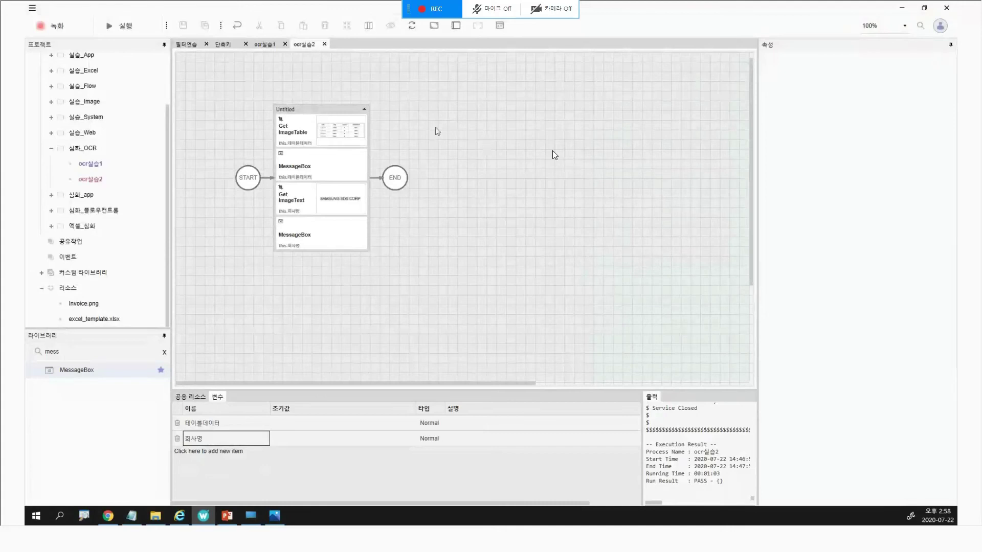
Step: View the Invoice.png image, return to the ocr실습2 task, and review the properties of GetImageTable
{"action": "left_click", "coordinate": [283, 518]}
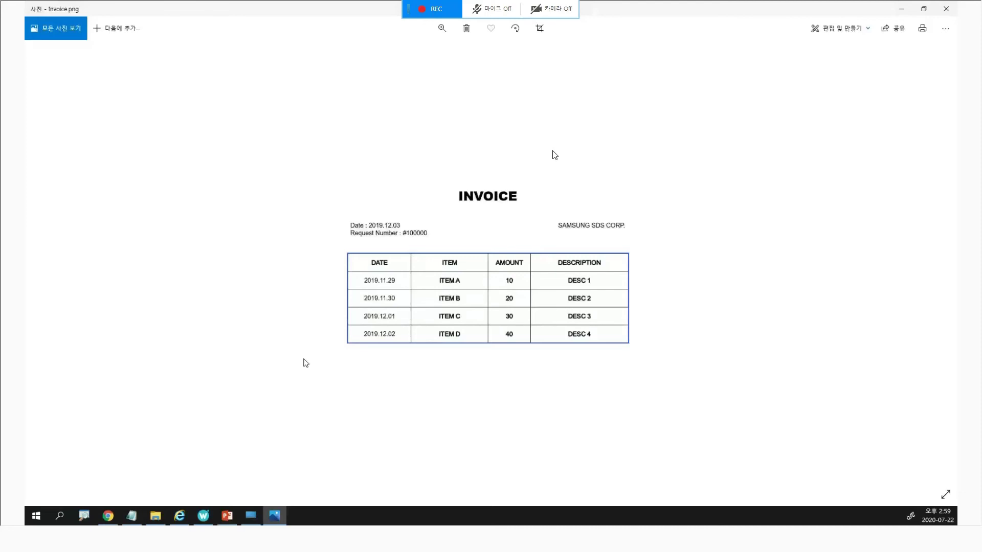
{"action": "left_click", "coordinate": [212, 519]}
{"action": "left_click", "coordinate": [347, 130]}
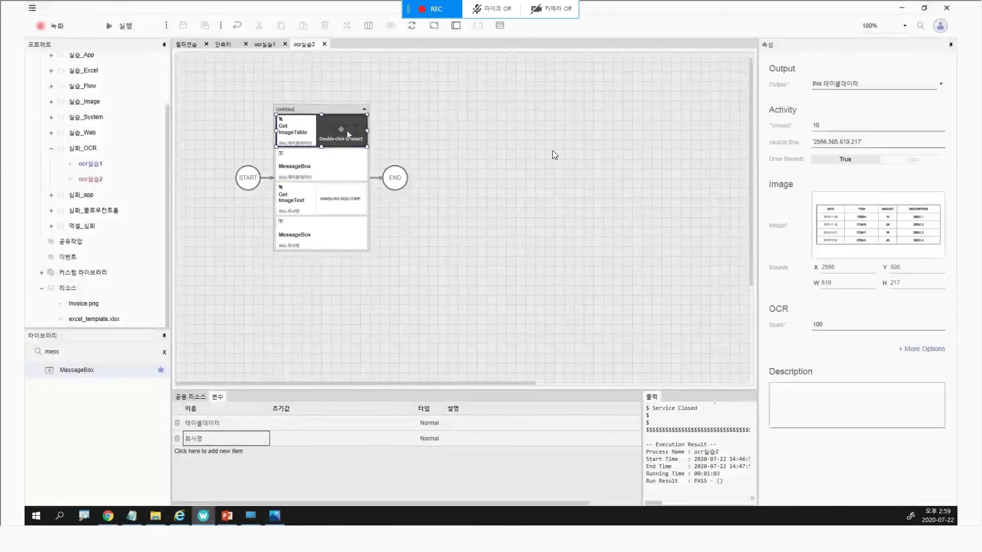
Step: Reassign the target of GetImageTable by capturing the whole item table in the Invoice.png image
{"action": "double_click", "coordinate": [347, 130]}
{"action": "left_click", "coordinate": [518, 282]}
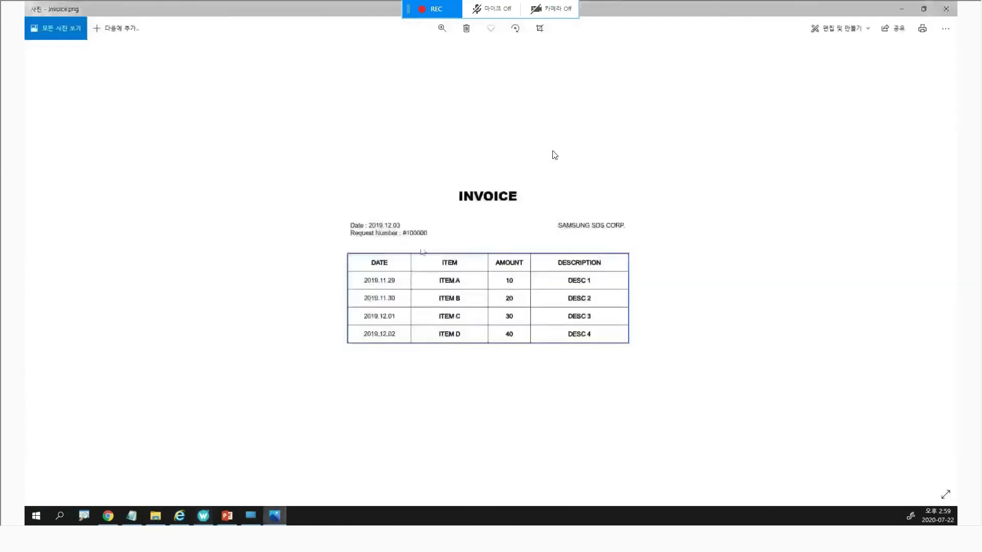
{"action": "left_click_drag", "start_coordinate": [339, 247], "coordinate": [638, 353]}
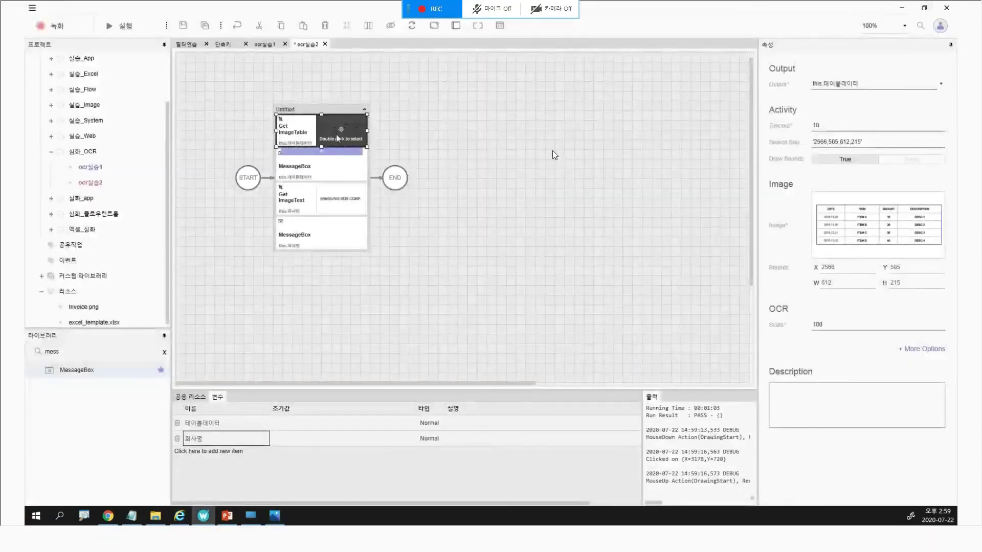
Step: Reassign the target of GetImageText by capturing the SAMSUNG SDS CORP. company name in the invoice image
{"action": "left_click", "coordinate": [347, 198]}
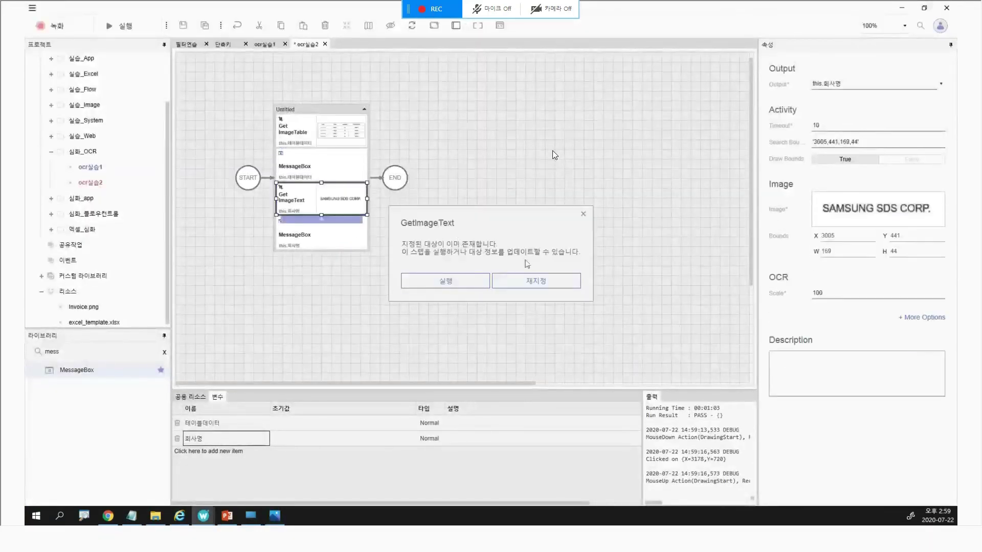
{"action": "left_click", "coordinate": [512, 281]}
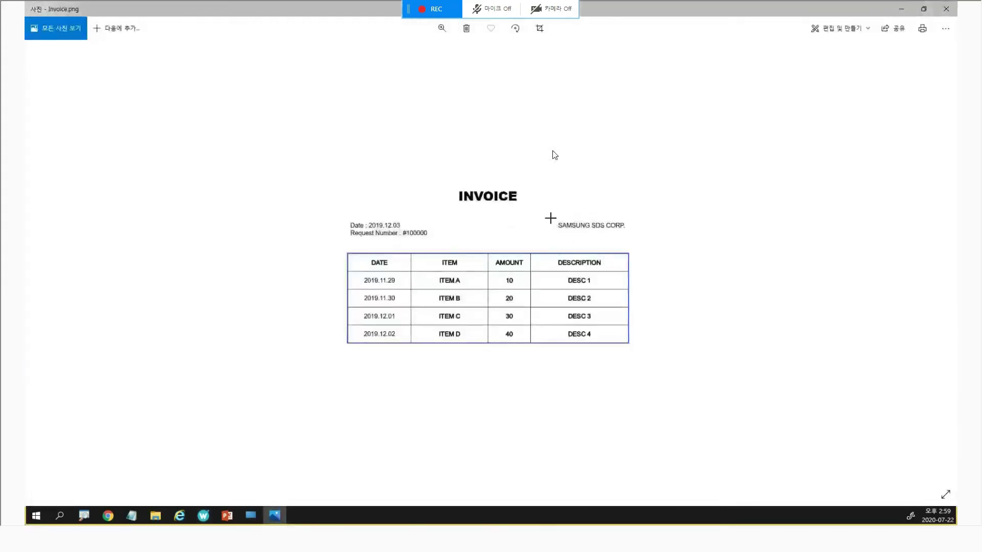
{"action": "left_click_drag", "start_coordinate": [550, 216], "coordinate": [631, 235]}
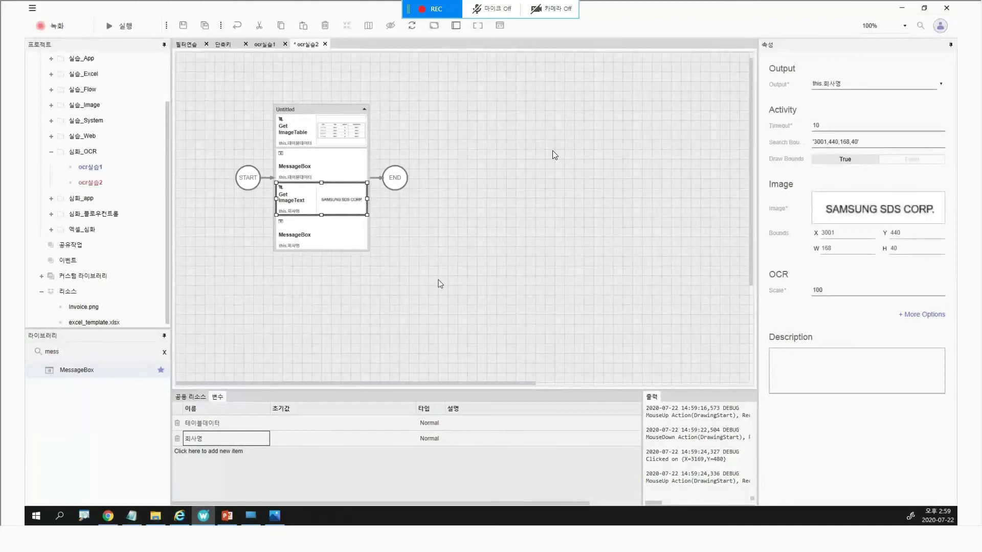
Step: Compare the Invoice.png image with the ocr실습2 flow, switching between the two, and minimize the image
{"action": "double_click", "coordinate": [353, 137]}
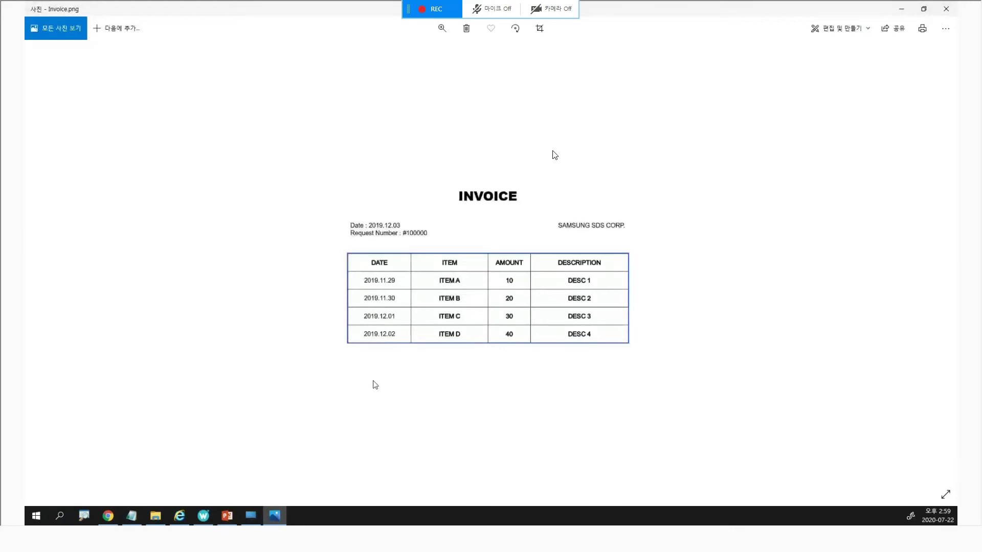
{"action": "left_click", "coordinate": [901, 10]}
{"action": "left_click", "coordinate": [614, 240]}
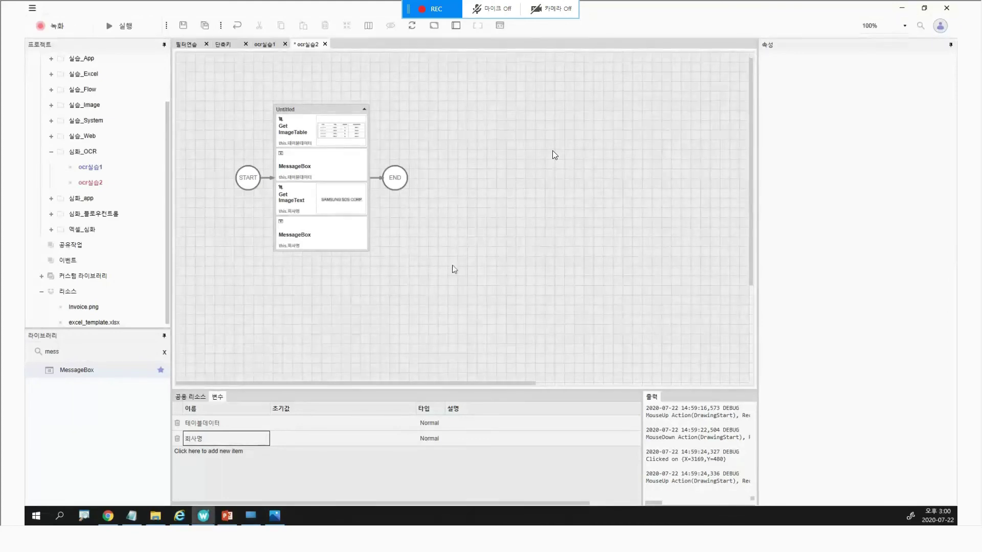
{"action": "left_click", "coordinate": [275, 516]}
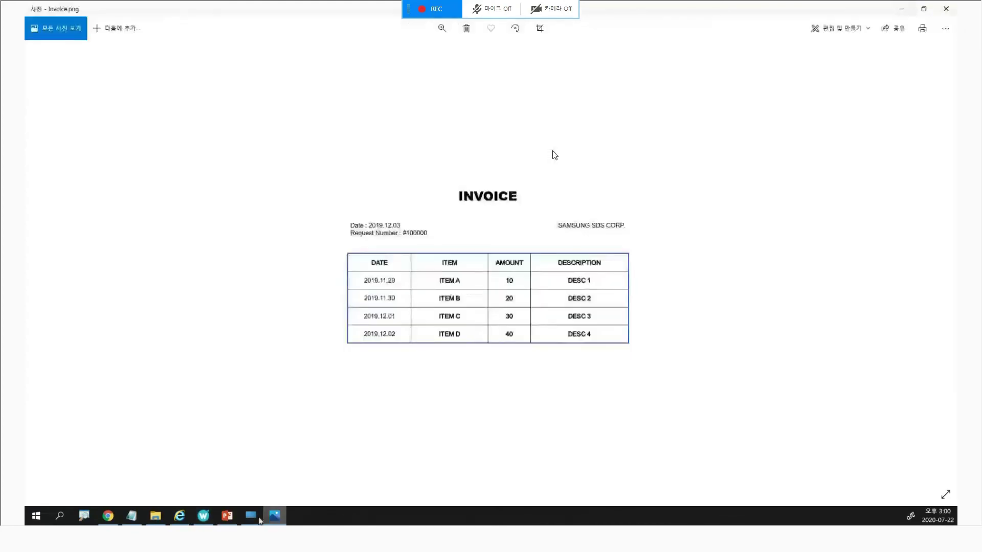
{"action": "mouse_move", "coordinate": [203, 521]}
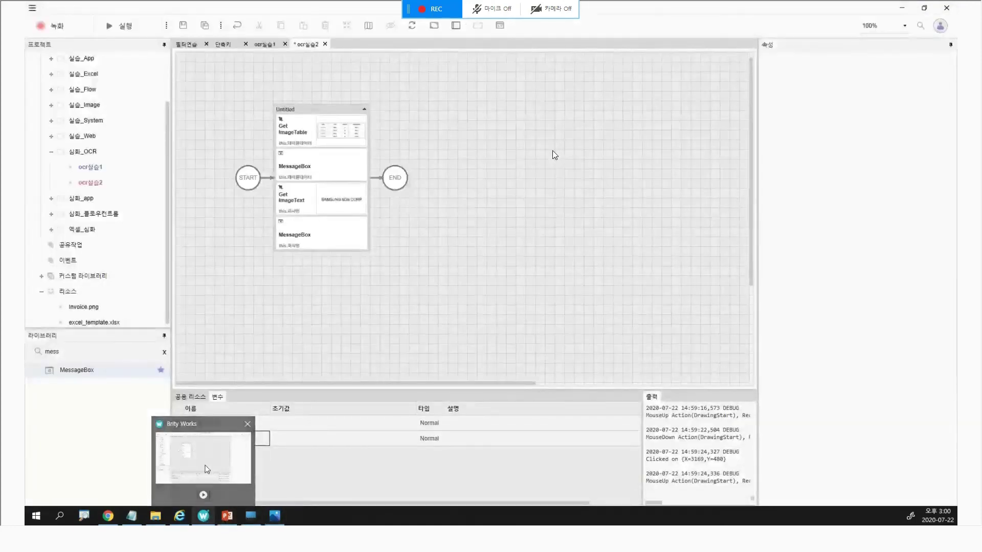
{"action": "left_click", "coordinate": [204, 463]}
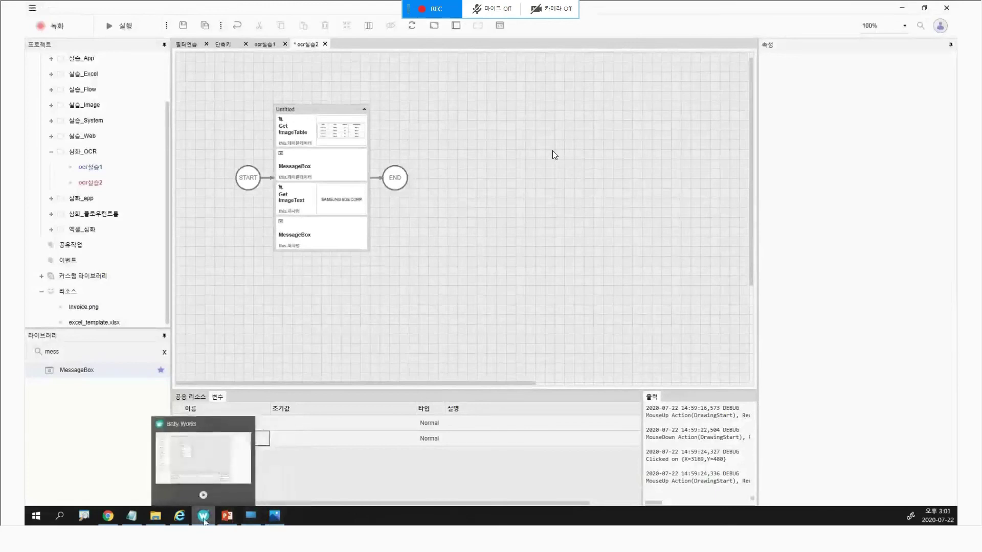
{"action": "left_click", "coordinate": [203, 521]}
{"action": "key", "text": "alt+Tab"}
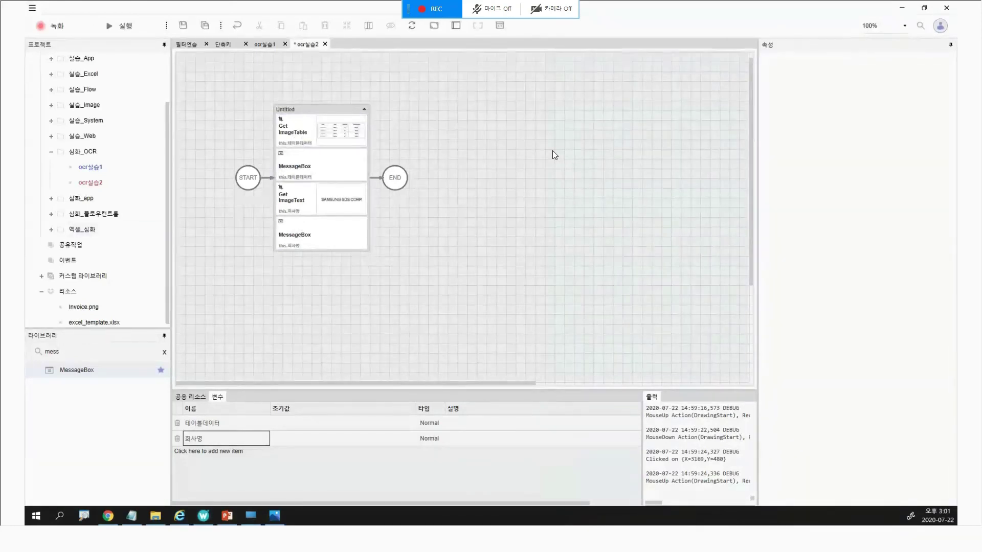
{"action": "left_click", "coordinate": [274, 515]}
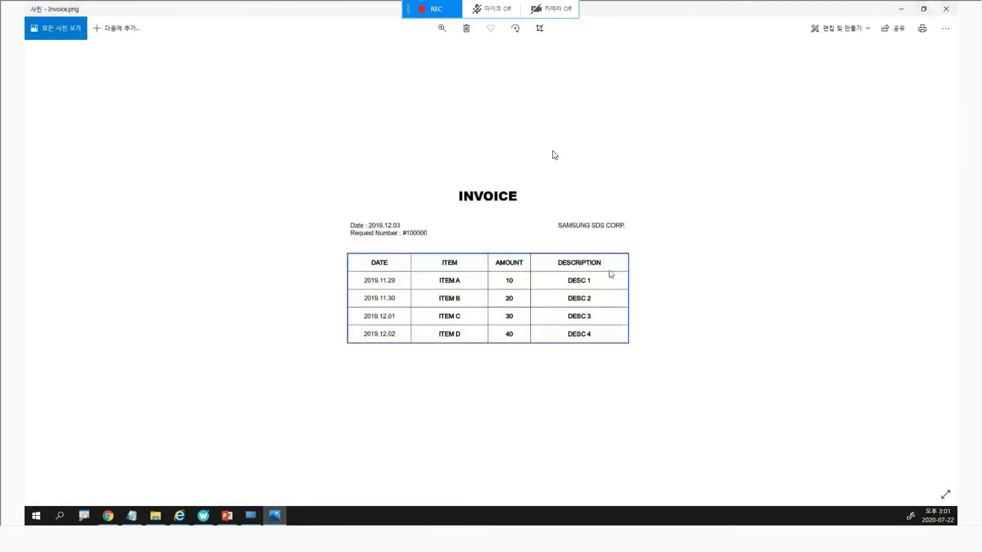
{"action": "left_click", "coordinate": [901, 11]}
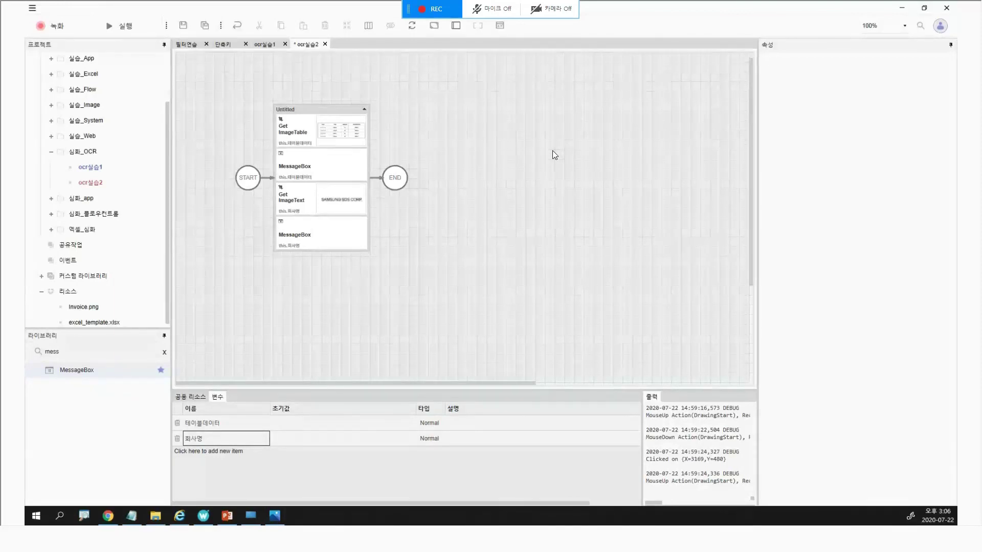
Step: Search the activity library for "db", select DBConnection, and clear the search
{"action": "left_click", "coordinate": [81, 353]}
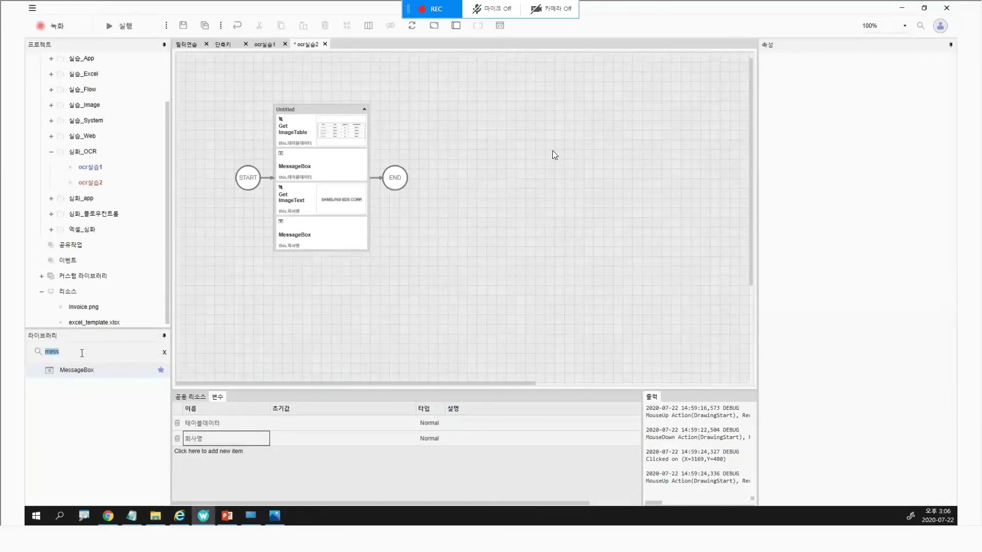
{"action": "type", "text": "db"}
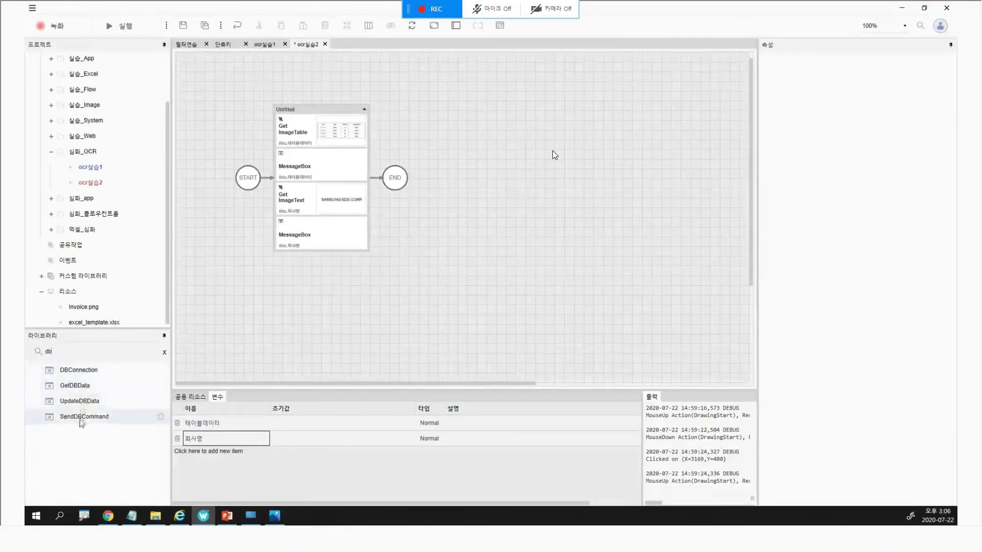
{"action": "left_click", "coordinate": [85, 374]}
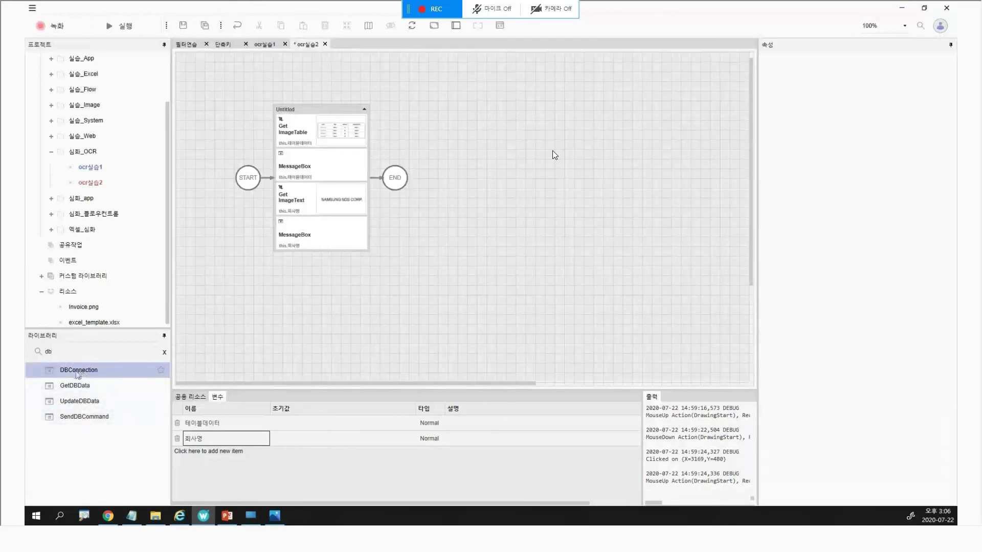
{"action": "left_click", "coordinate": [164, 352]}
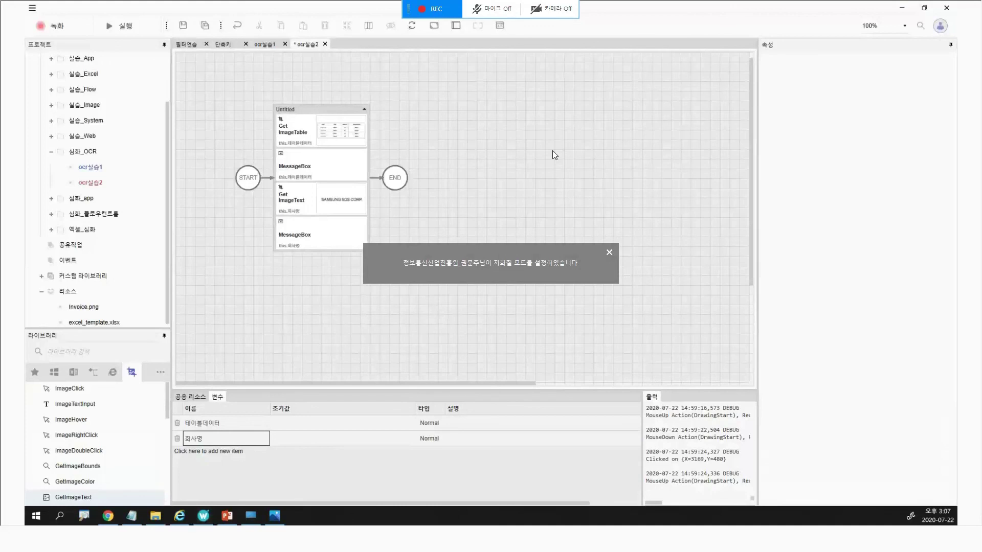
Step: Review the output and capture properties of GetImageTable and GetImageText, and clear the activity selection
{"action": "left_click", "coordinate": [286, 138]}
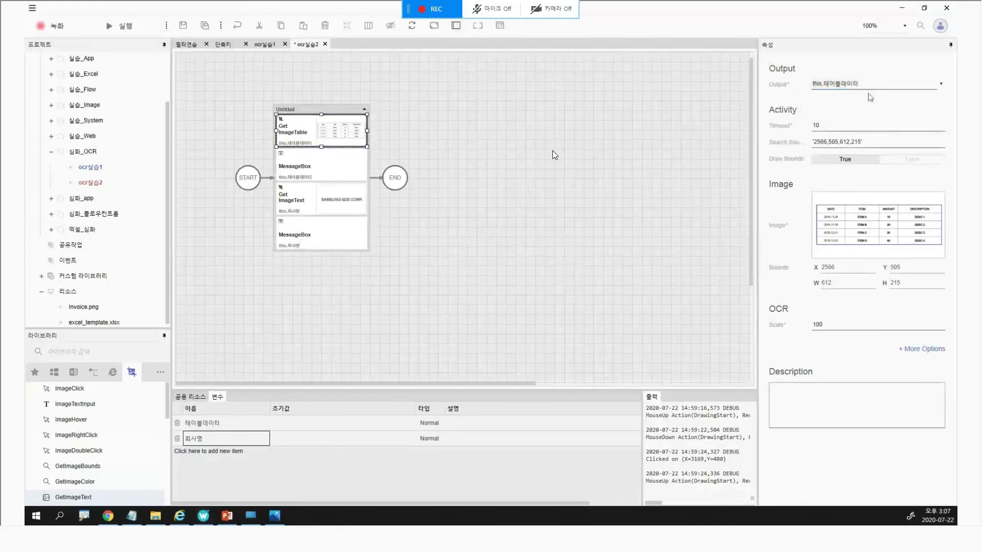
{"action": "left_click", "coordinate": [310, 201]}
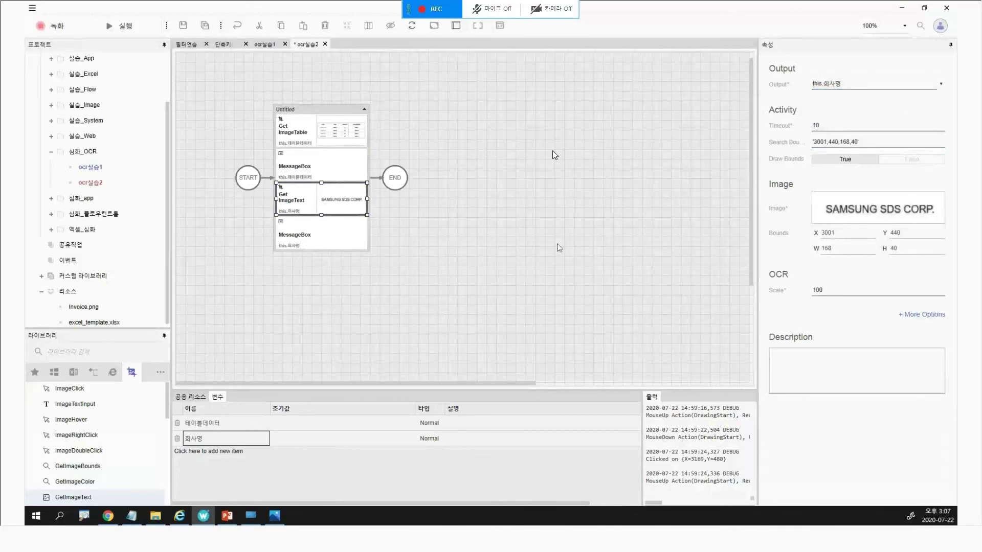
{"action": "left_click", "coordinate": [300, 131]}
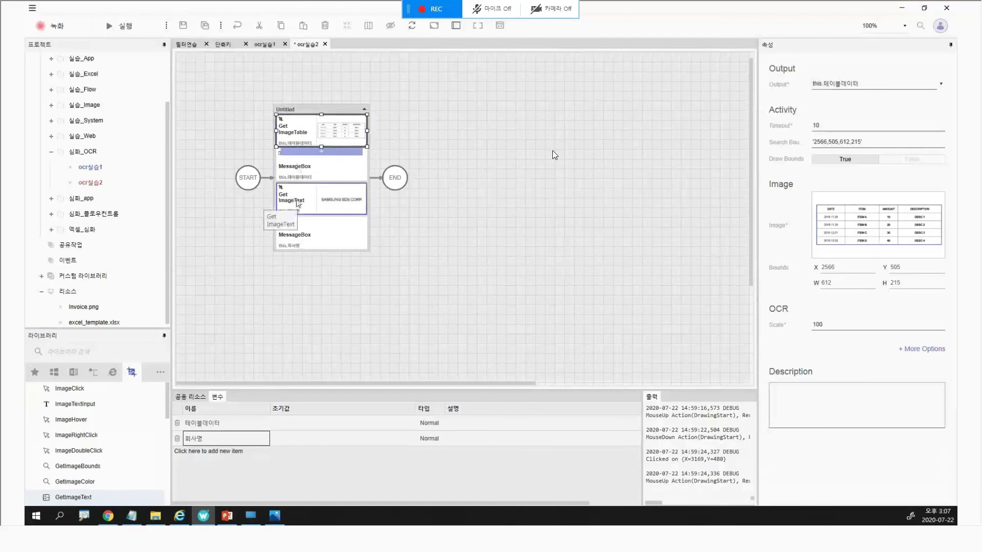
{"action": "left_click", "coordinate": [275, 516]}
{"action": "left_click", "coordinate": [277, 519]}
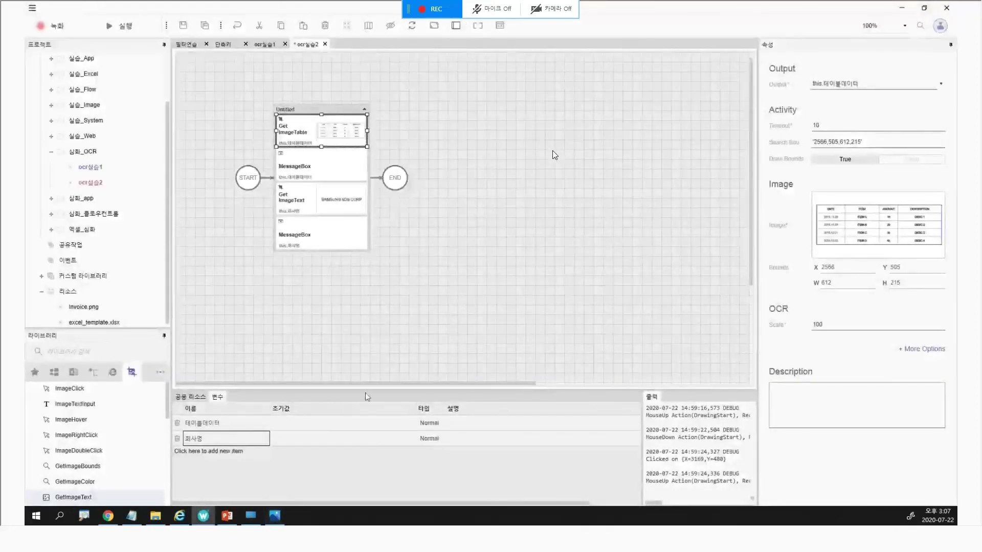
{"action": "left_click", "coordinate": [408, 344]}
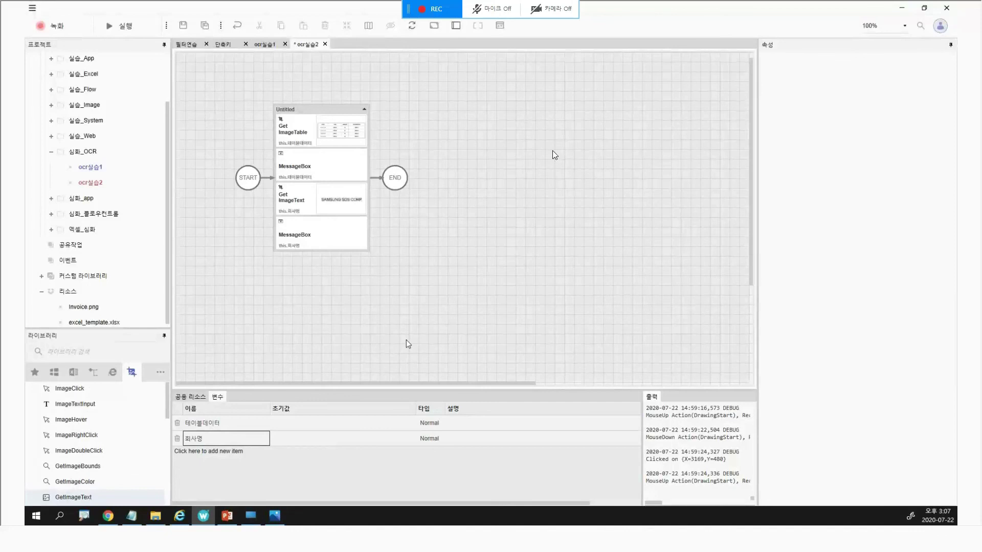
Step: Search the activity library for "open", check the Invoice.png image, and return to the ocr실습2 task
{"action": "left_click", "coordinate": [66, 352]}
{"action": "type", "text": "open"}
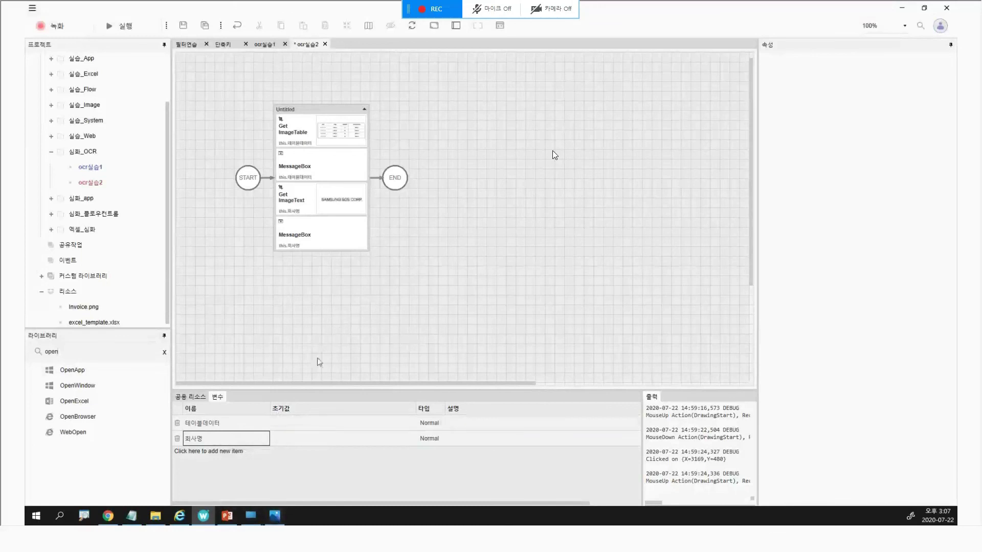
{"action": "left_click", "coordinate": [272, 516]}
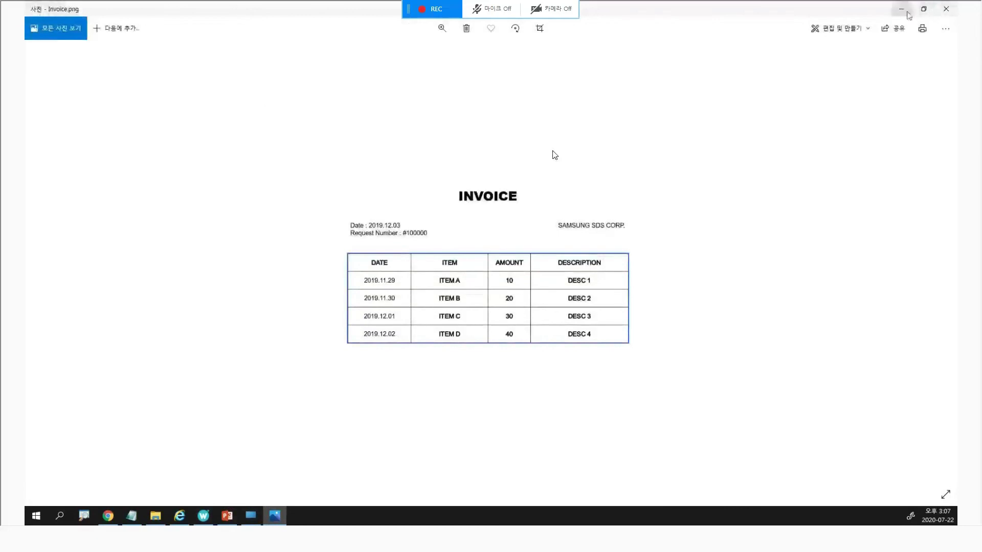
{"action": "left_click", "coordinate": [946, 9]}
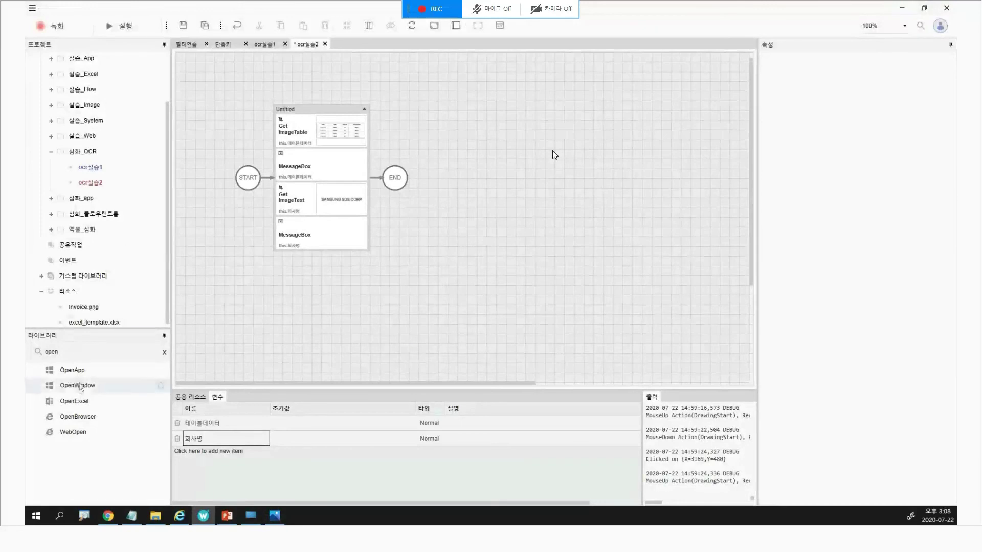
Step: Try an OpenApp activity between START and the image-reading block, check its Command and Arguments properties, and delete it
{"action": "left_click_drag", "start_coordinate": [75, 370], "coordinate": [265, 175]}
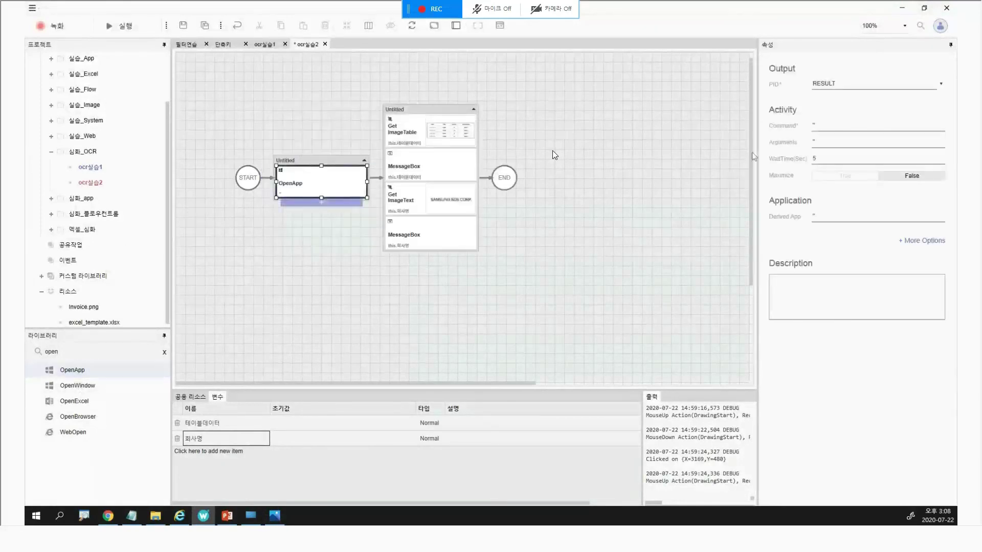
{"action": "left_click", "coordinate": [827, 127]}
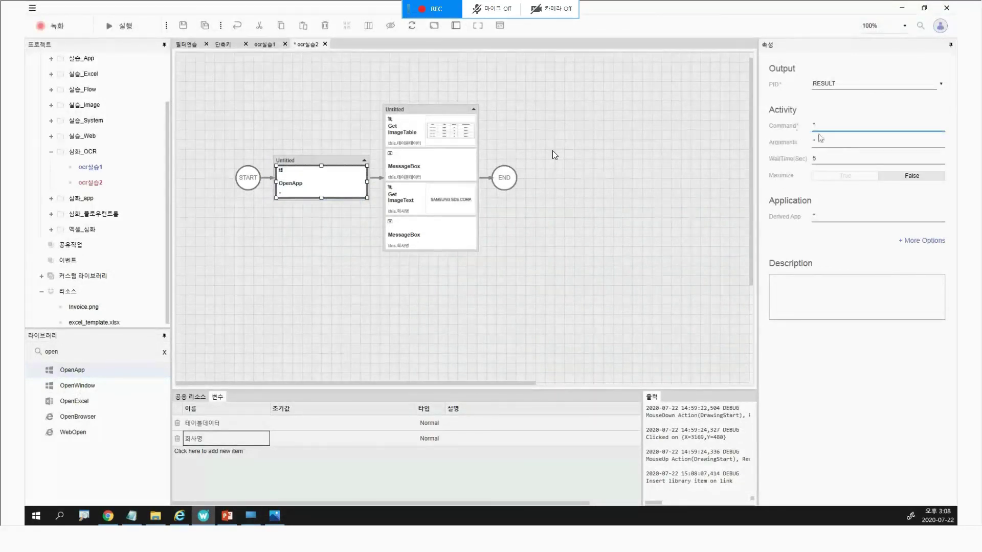
{"action": "left_click", "coordinate": [816, 140]}
{"action": "left_click_drag", "start_coordinate": [75, 369], "coordinate": [322, 205]}
{"action": "key", "text": "Delete"}
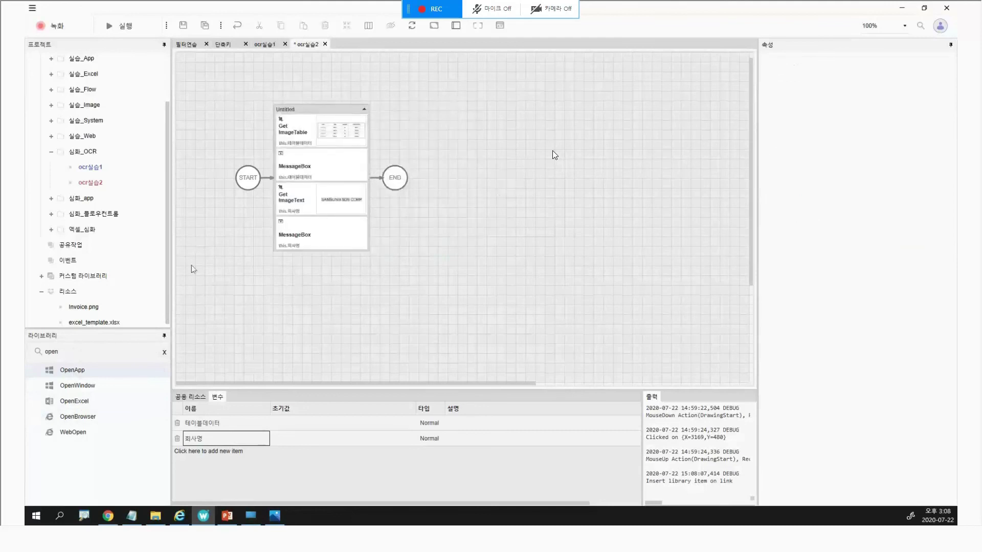
Step: Switch to PowerPoint and look through the slides from Headless back to exception handling, then on to BOT 라이브러리
{"action": "left_click", "coordinate": [84, 152]}
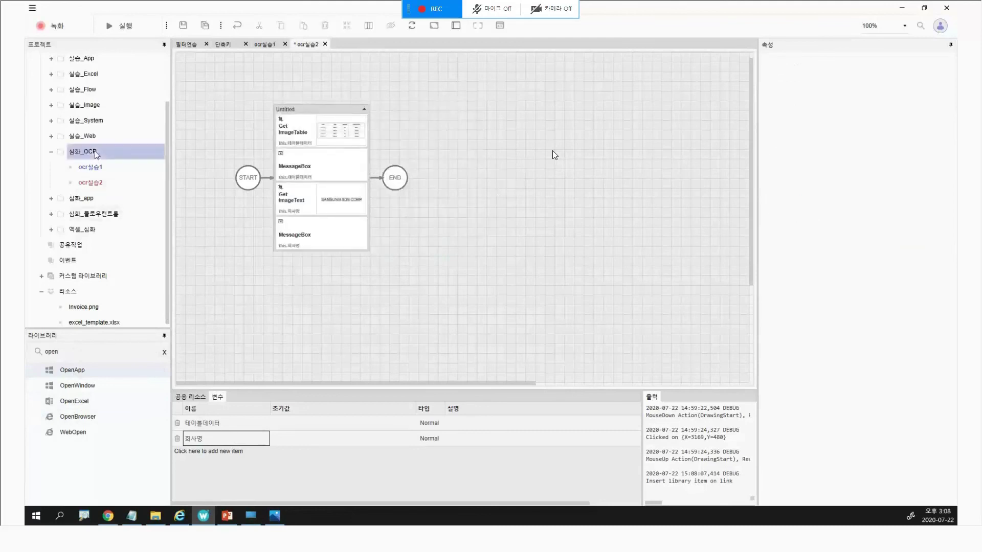
{"action": "left_click", "coordinate": [227, 517]}
{"action": "scroll", "coordinate": [478, 358], "scroll_direction": "down", "scroll_amount": 1}
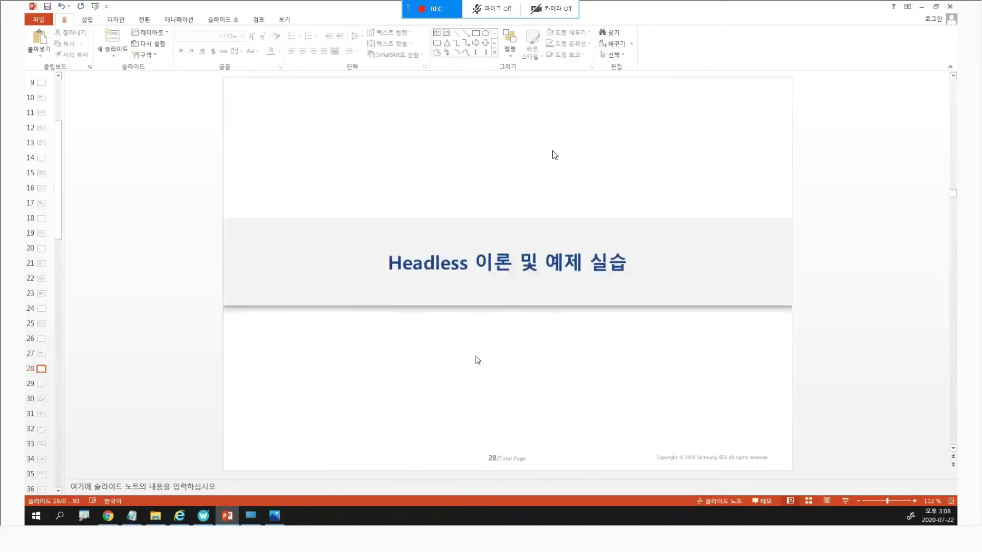
{"action": "scroll", "coordinate": [555, 154], "scroll_direction": "up", "scroll_amount": 5}
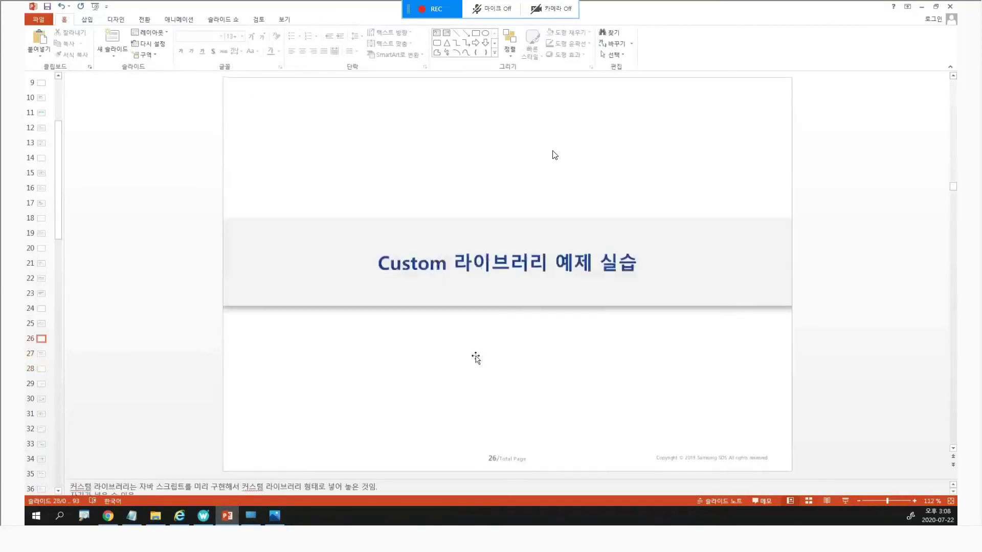
{"action": "scroll", "coordinate": [554, 155], "scroll_direction": "up", "scroll_amount": 1}
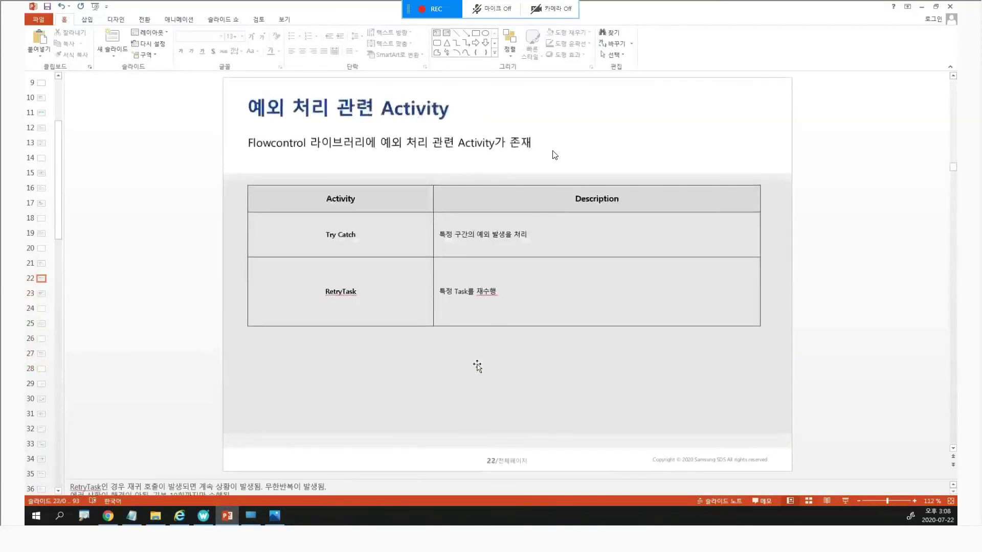
{"action": "scroll", "coordinate": [555, 155], "scroll_direction": "down", "scroll_amount": 1}
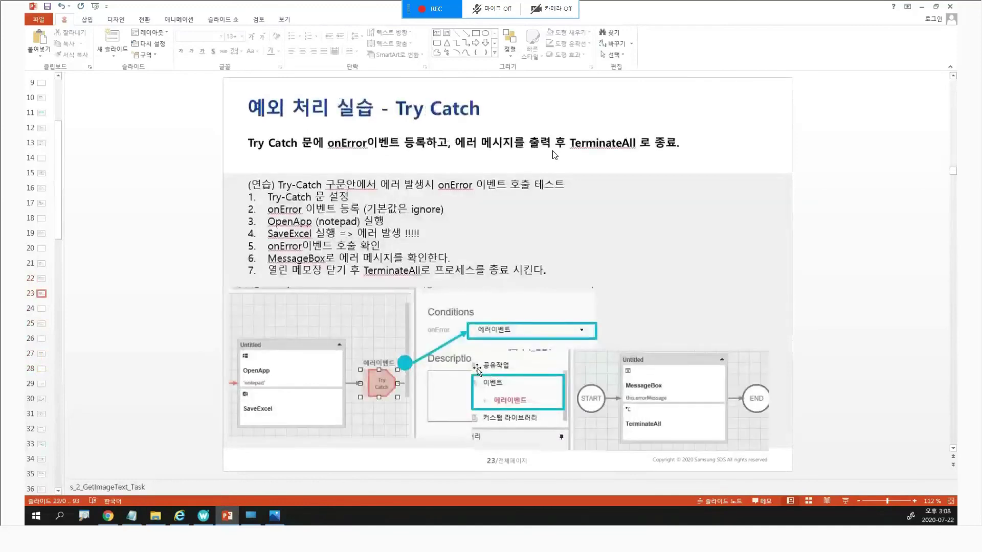
{"action": "scroll", "coordinate": [554, 155], "scroll_direction": "down", "scroll_amount": 1}
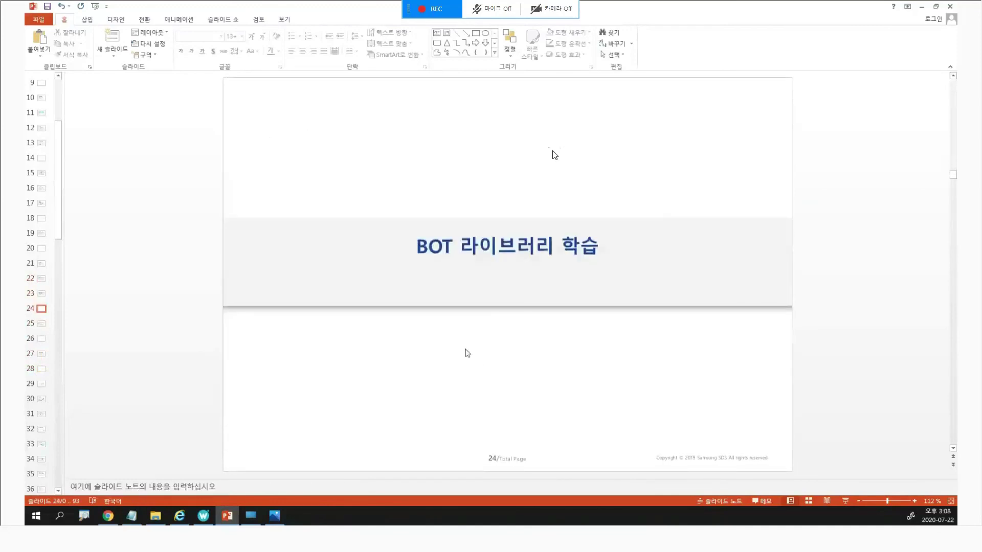
{"action": "scroll", "coordinate": [555, 155], "scroll_direction": "down", "scroll_amount": 1}
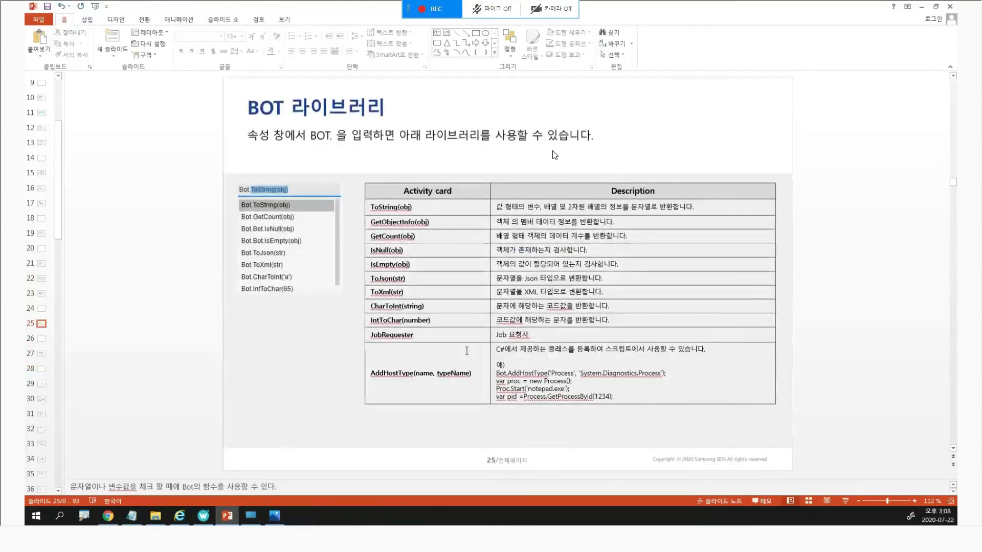